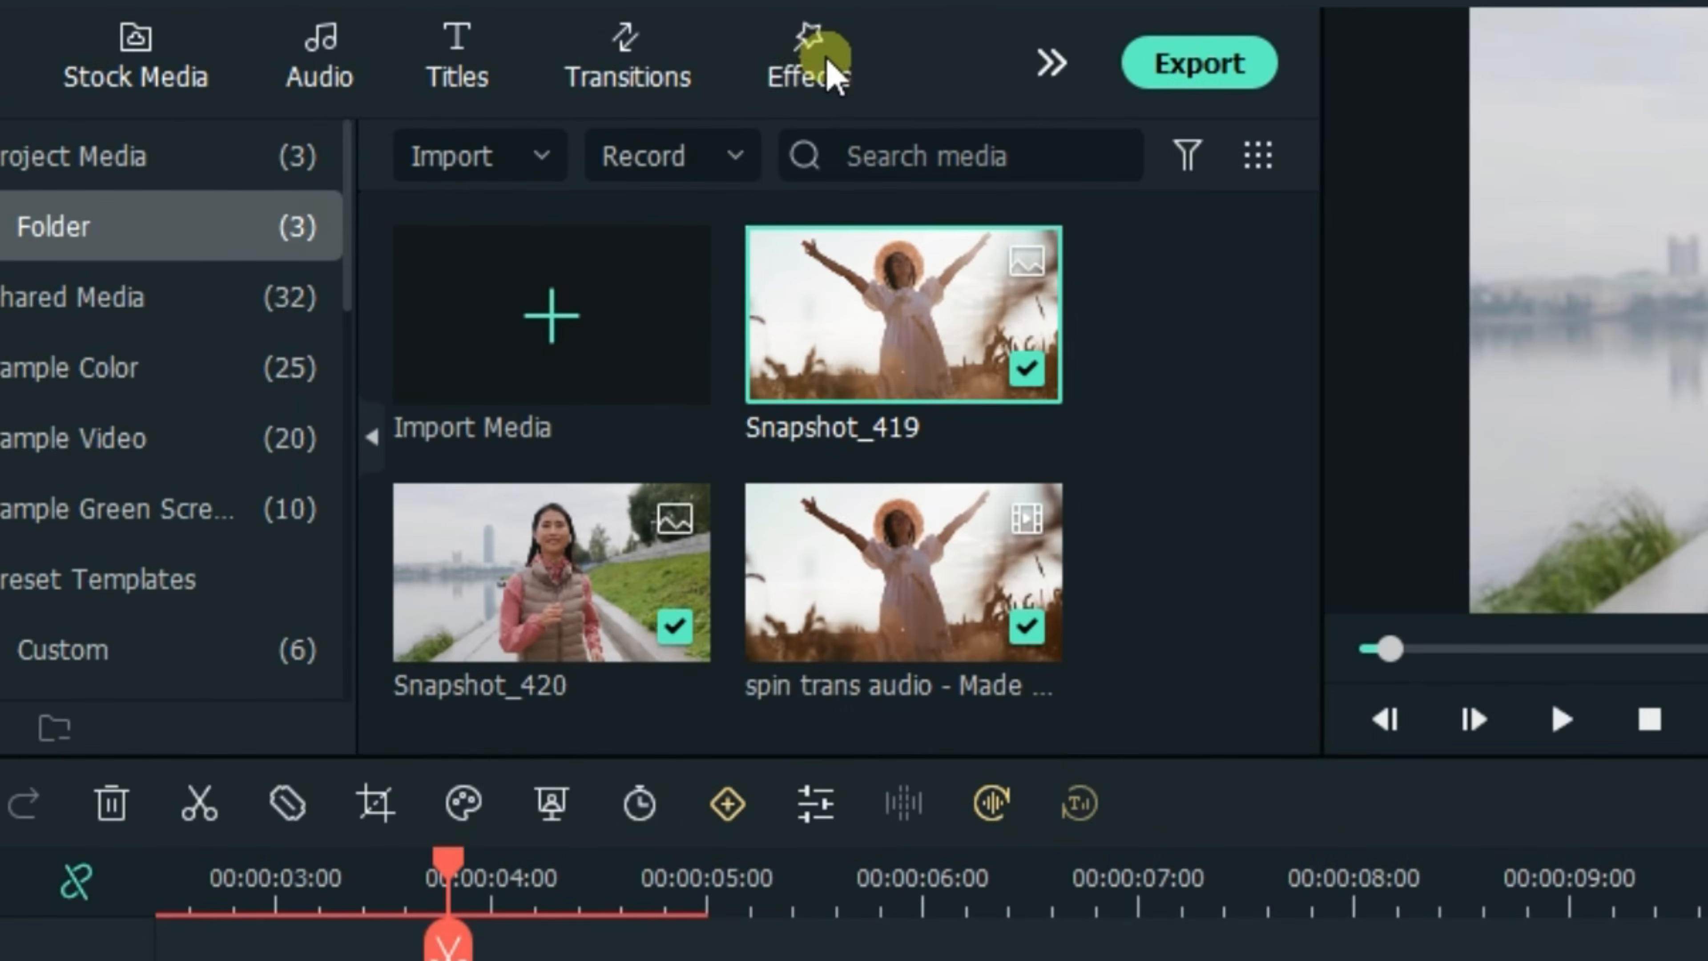
- Search the effects for "chaos" and place the Chaos 1 effect on the track above the snapshot clips
click(568, 70)
click(632, 156)
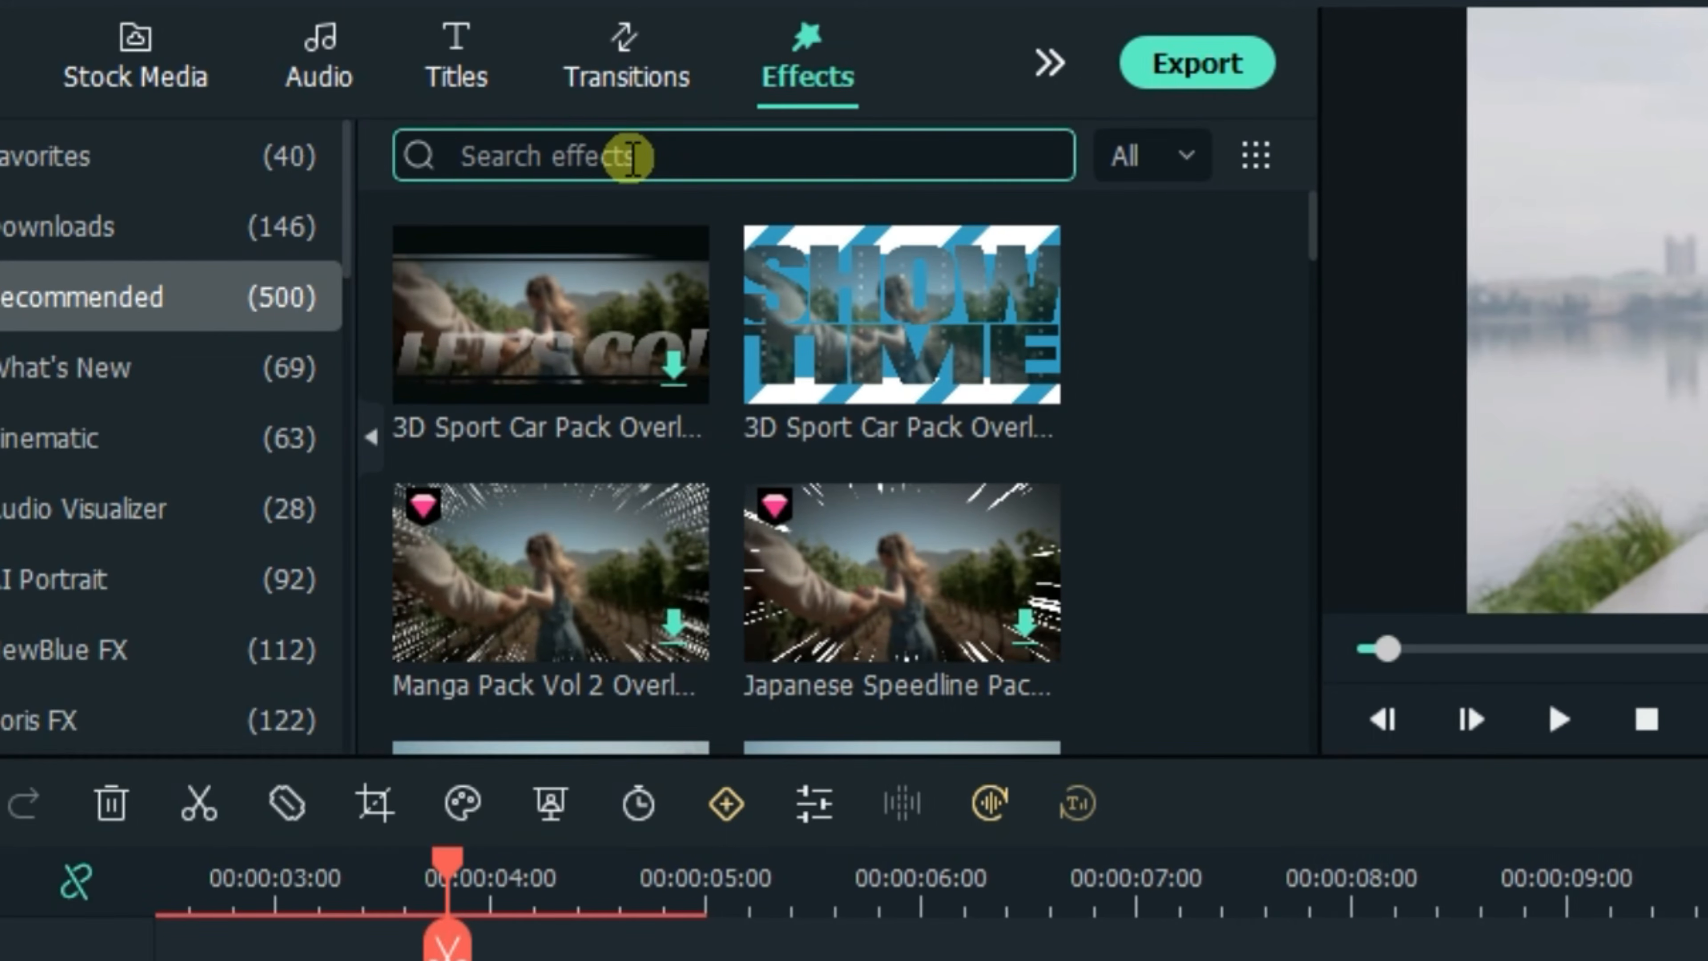
text(d)
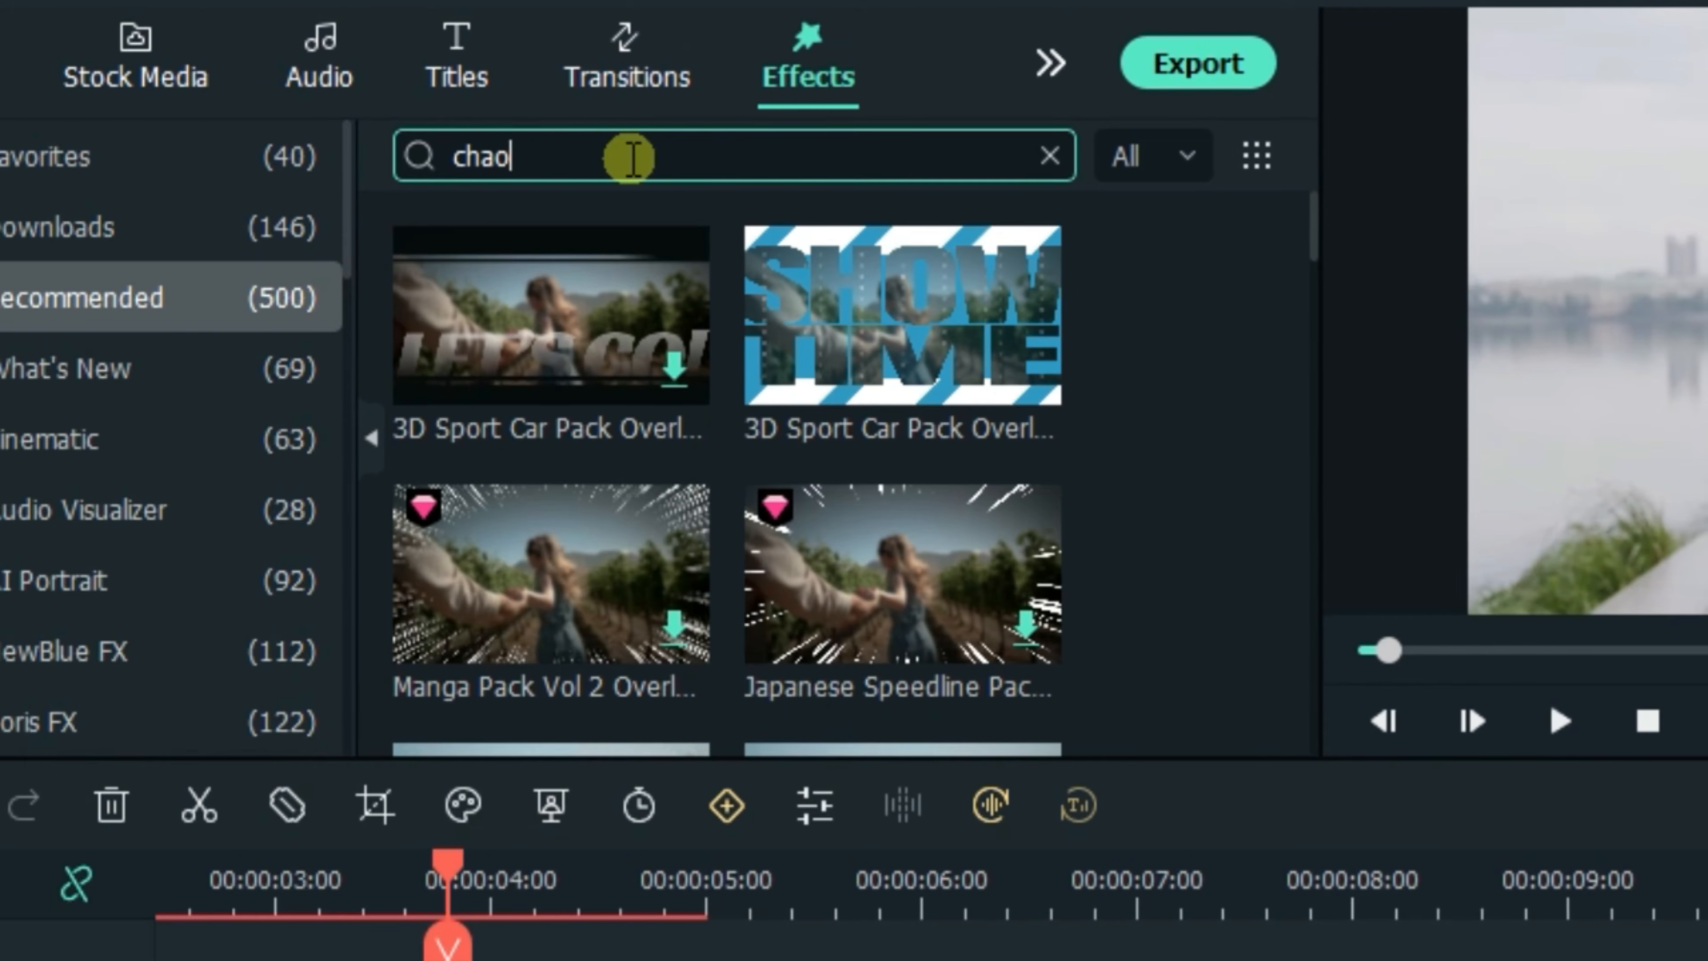
key(Return)
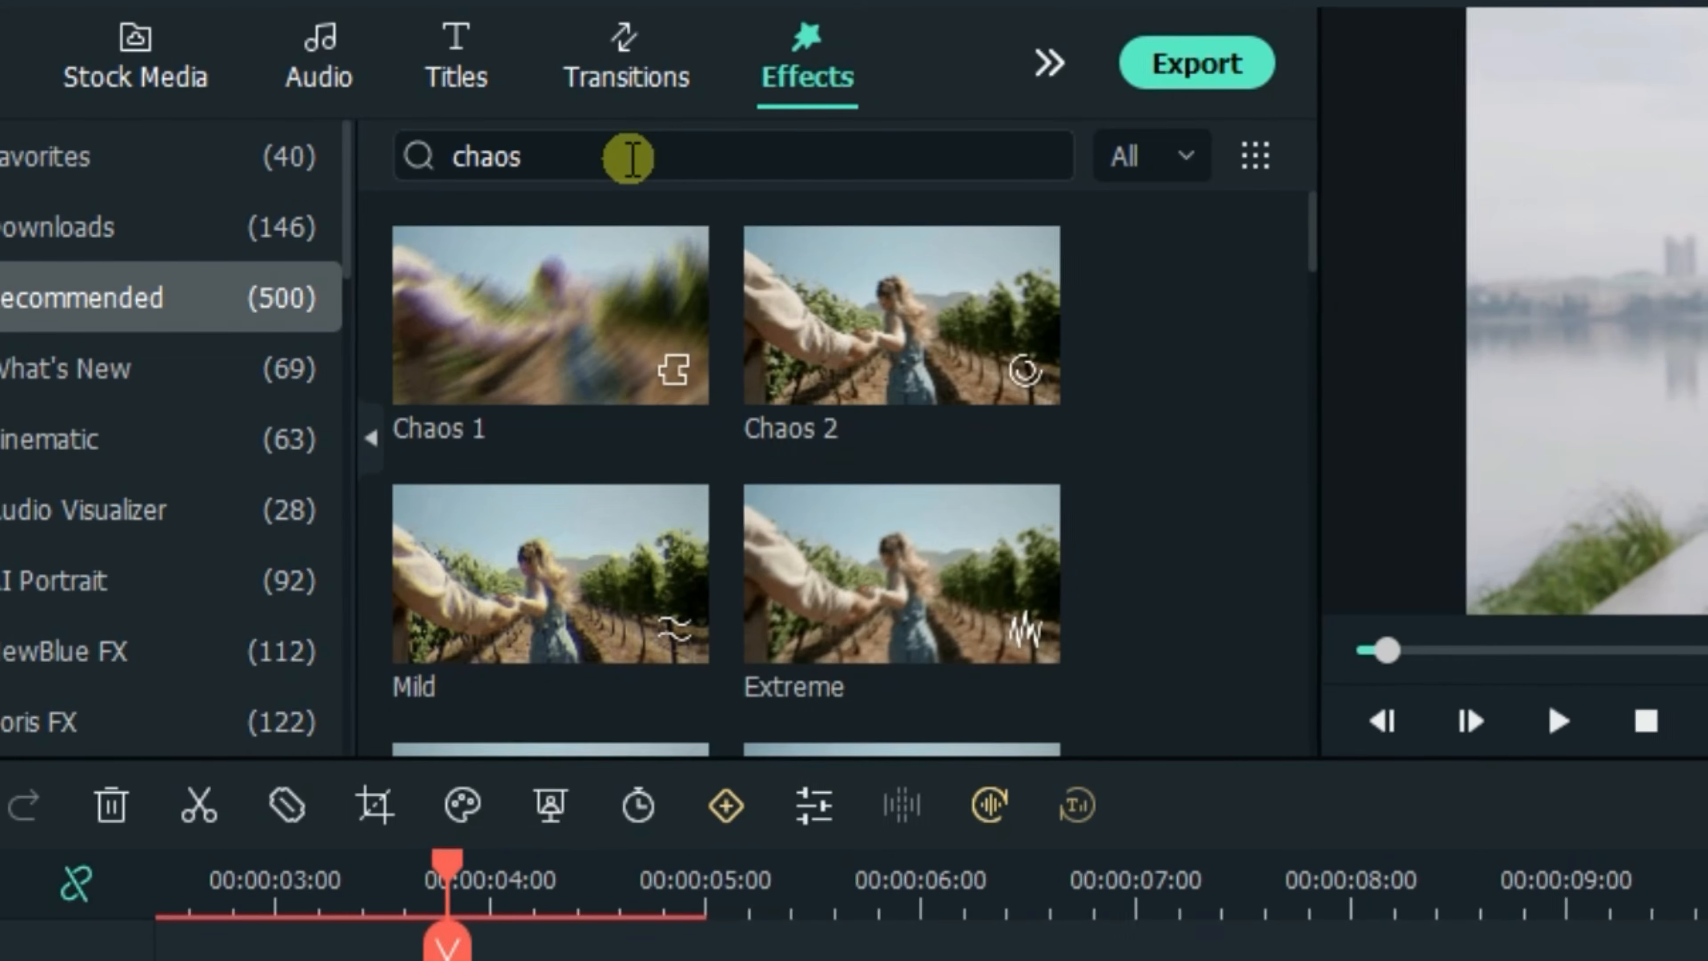
drag(558, 295, 771, 624)
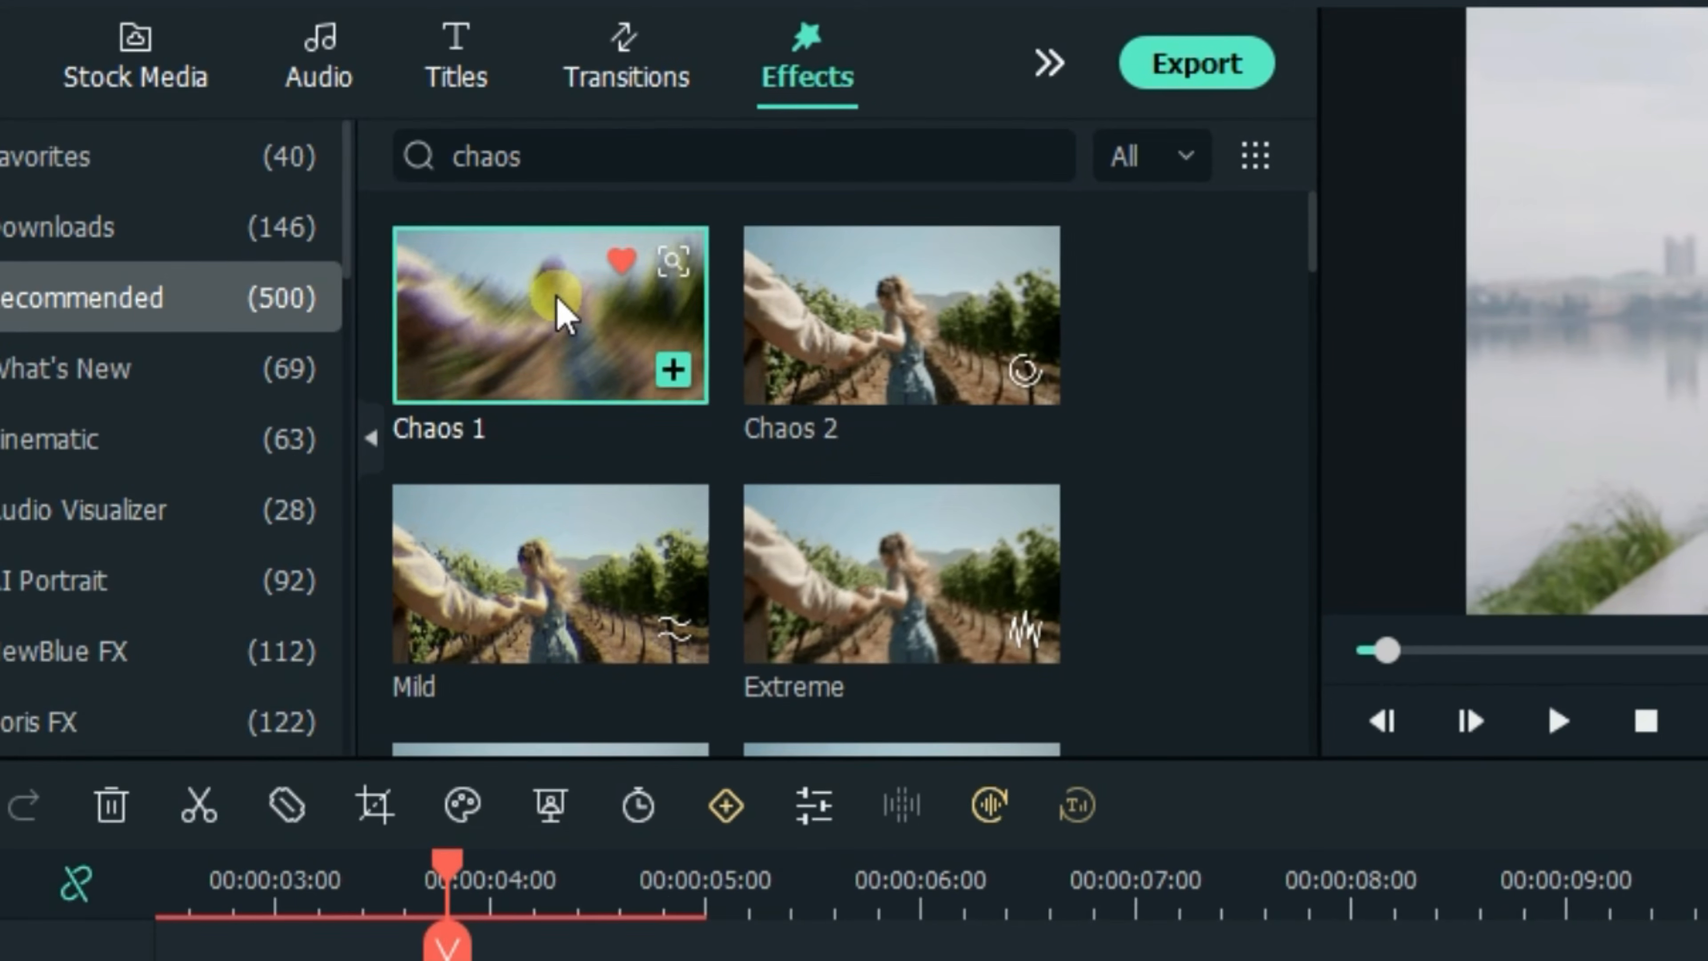
drag(544, 415, 356, 646)
- Move the Chaos 1 effect so it starts at 00:00:04:15, ten frames before the cut between the two snapshots
drag(349, 563, 511, 609)
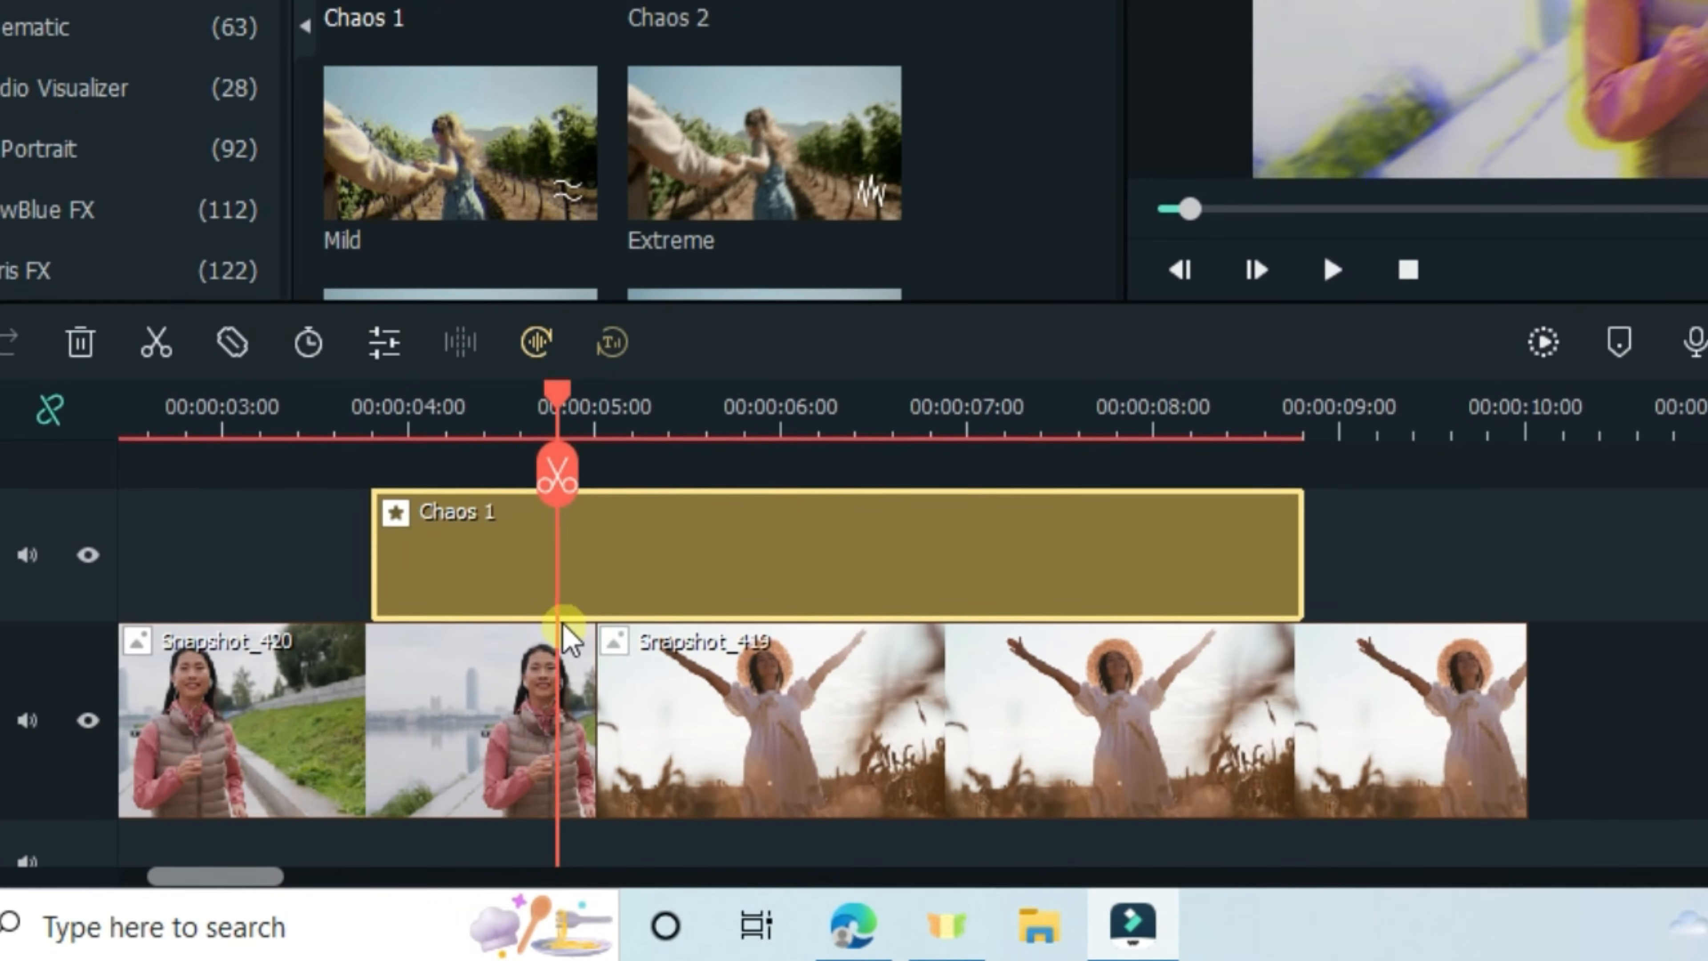
key(Left)
key(Left)
key(Left)
key(Left)
key(Left)
key(Left)
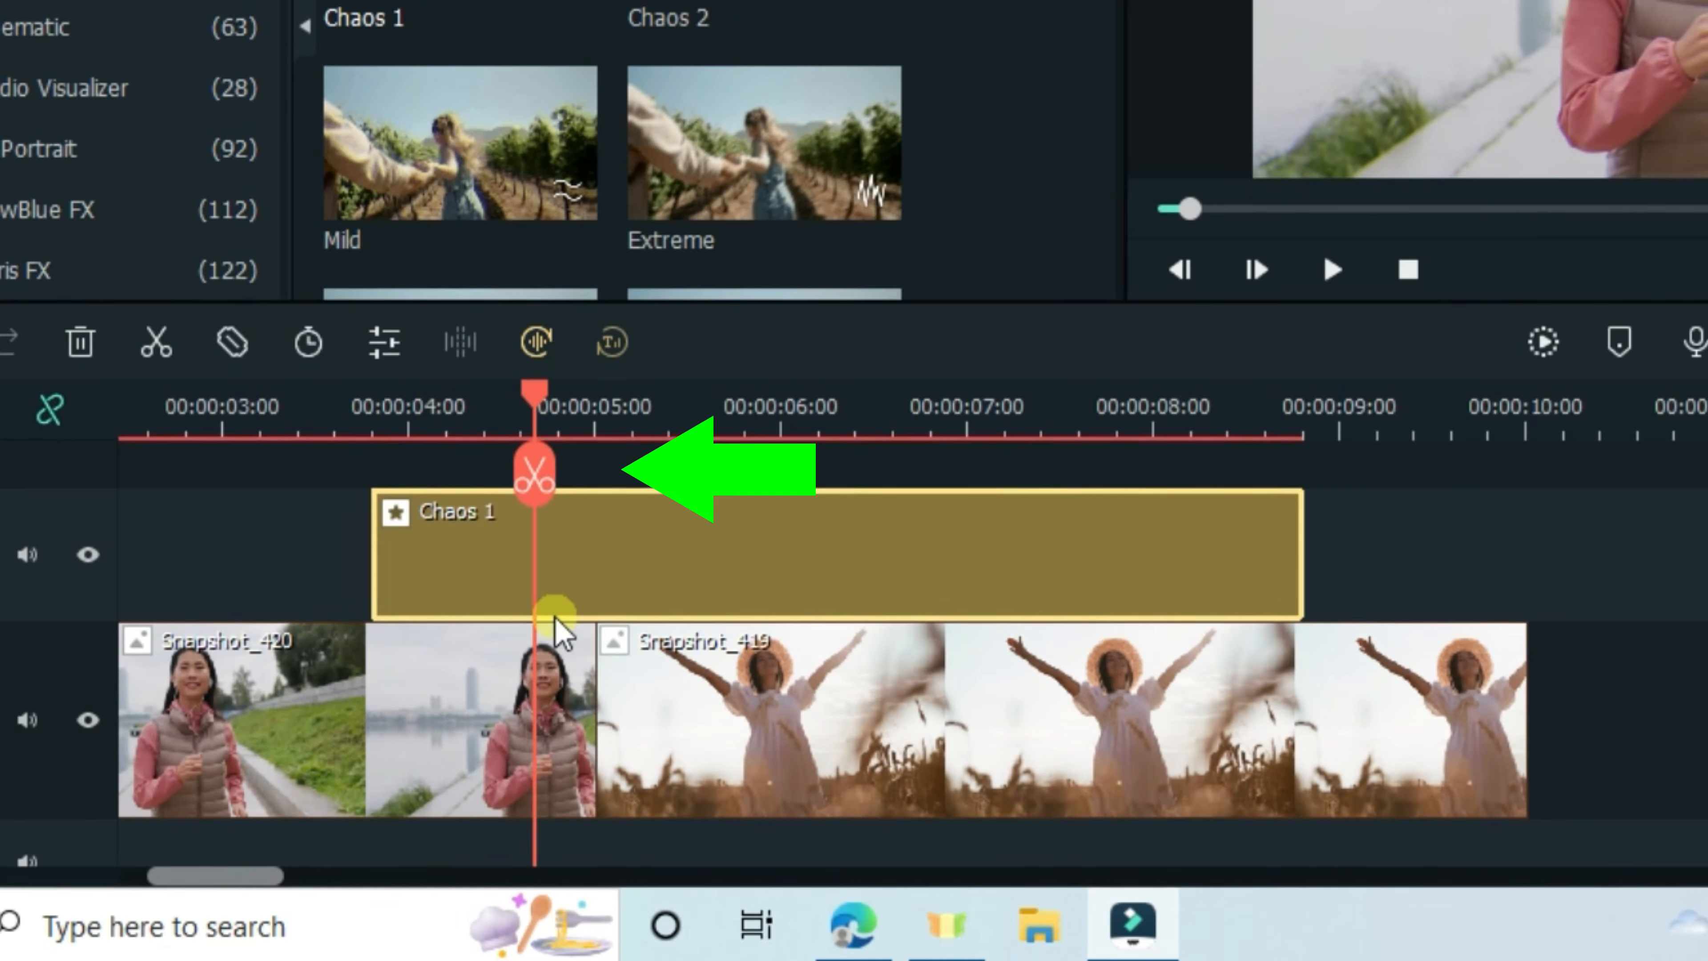
drag(611, 423, 817, 422)
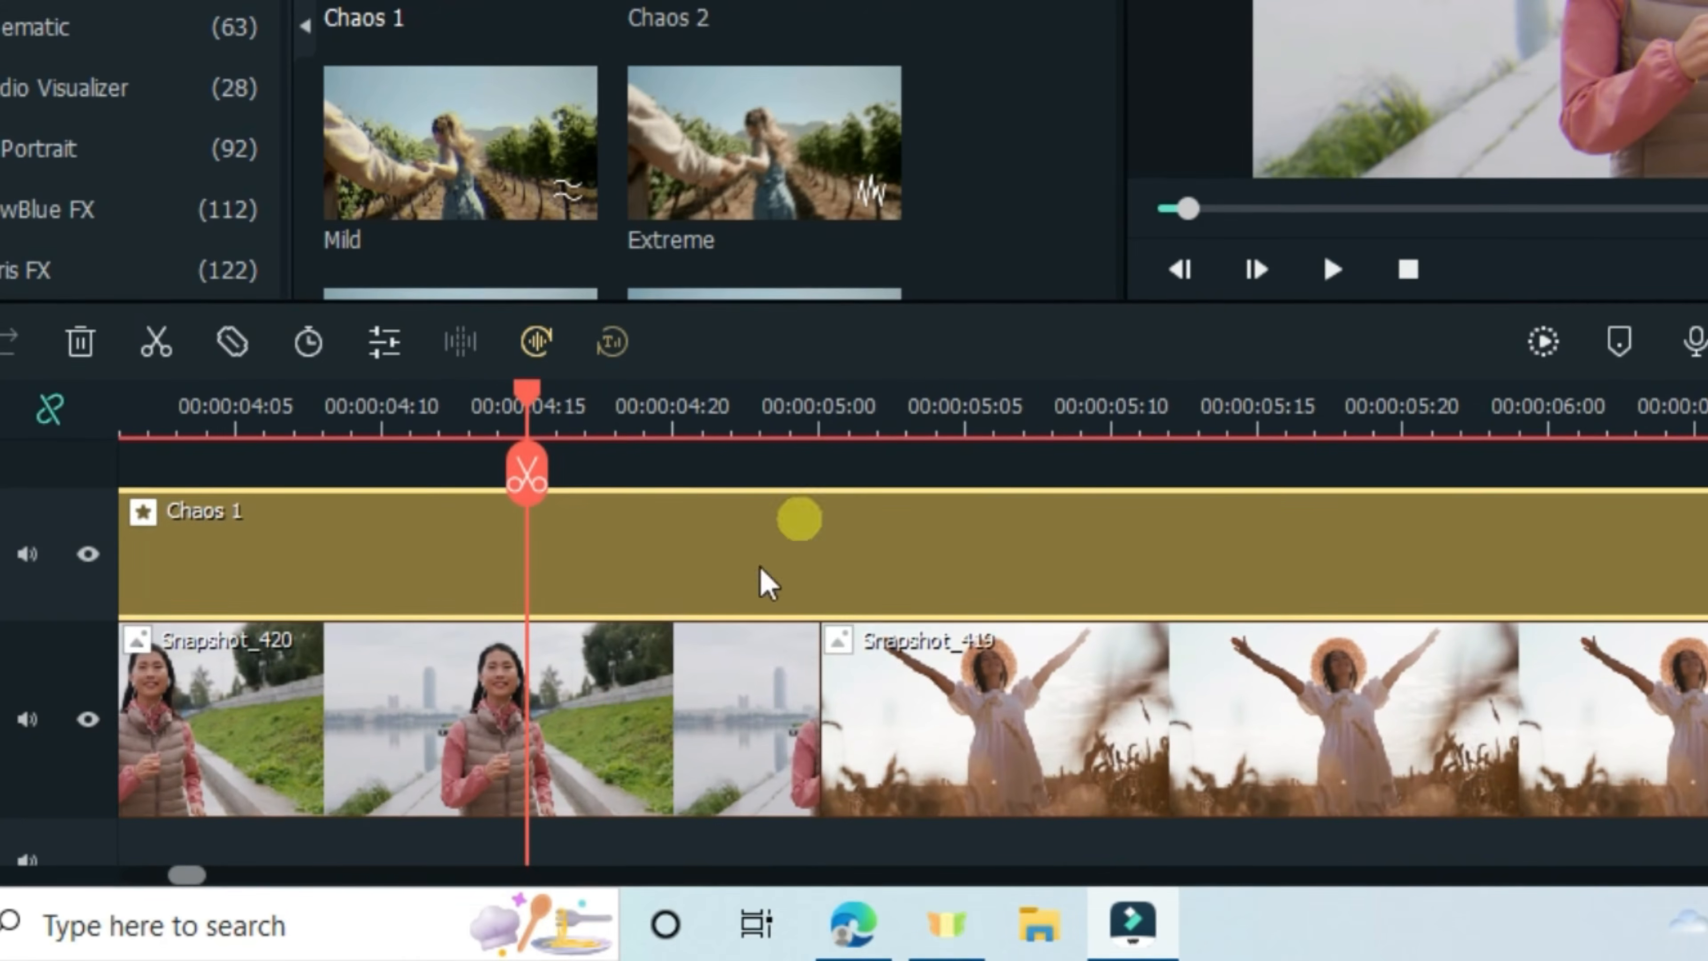
drag(627, 560, 1200, 562)
- Trim the Chaos 1 effect at the clip boundary at 00:00:05:00 and extend its end to 00:00:05:10
drag(529, 404, 821, 417)
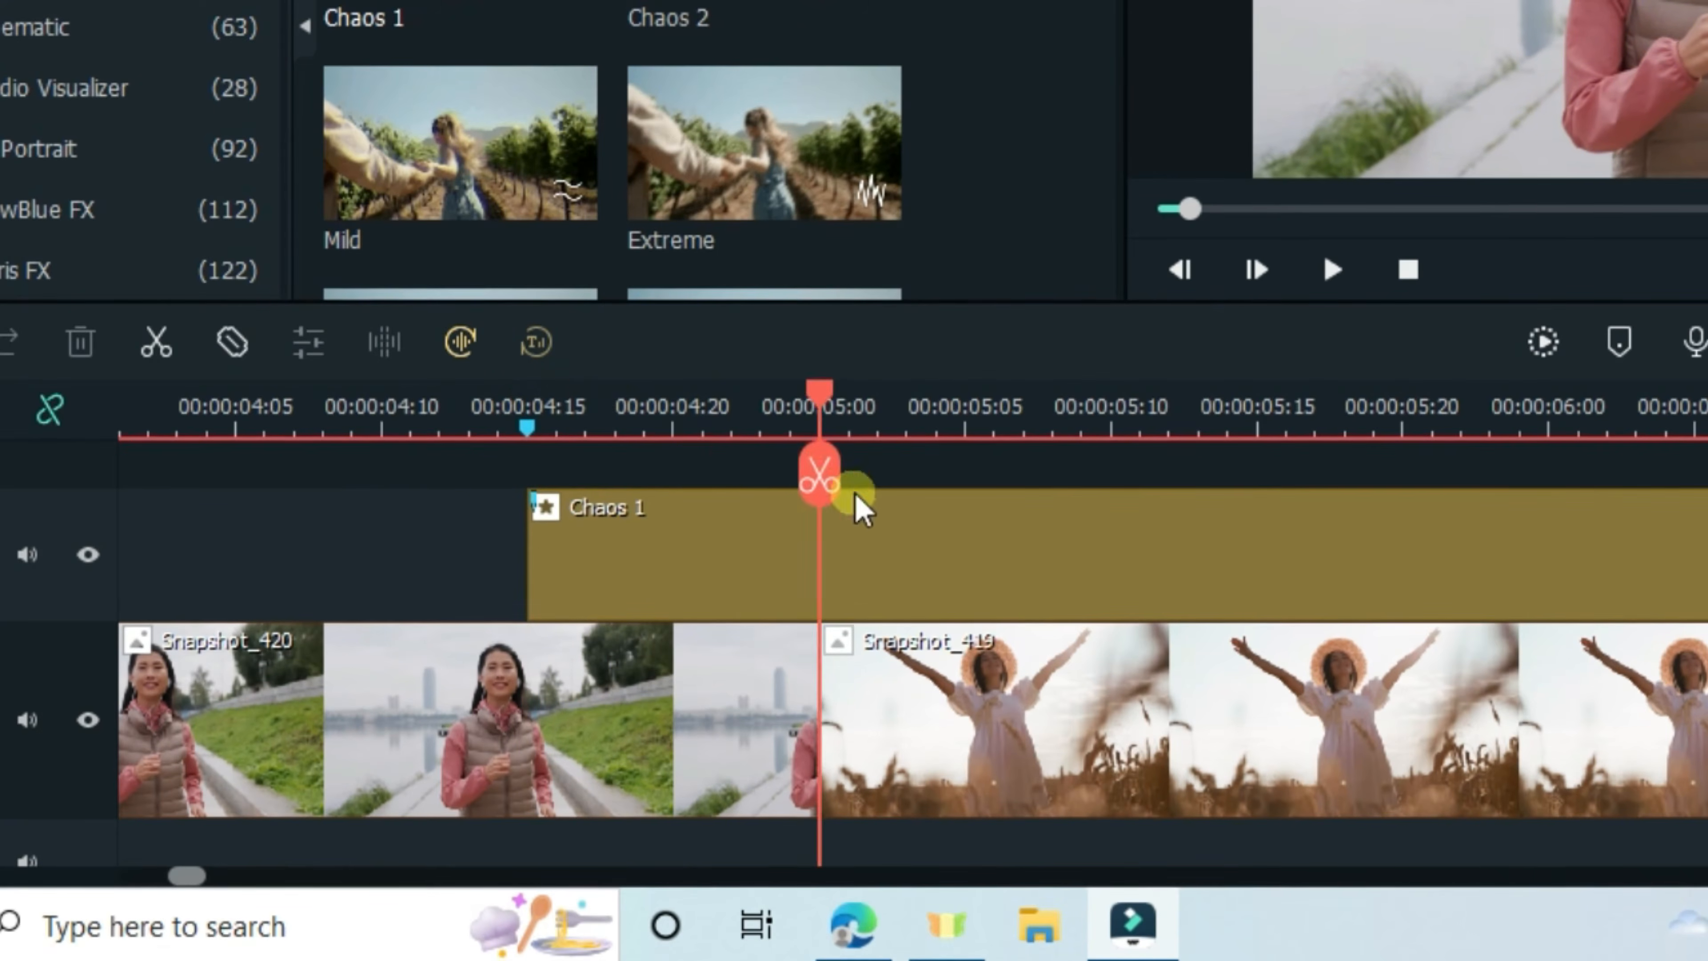
click(821, 486)
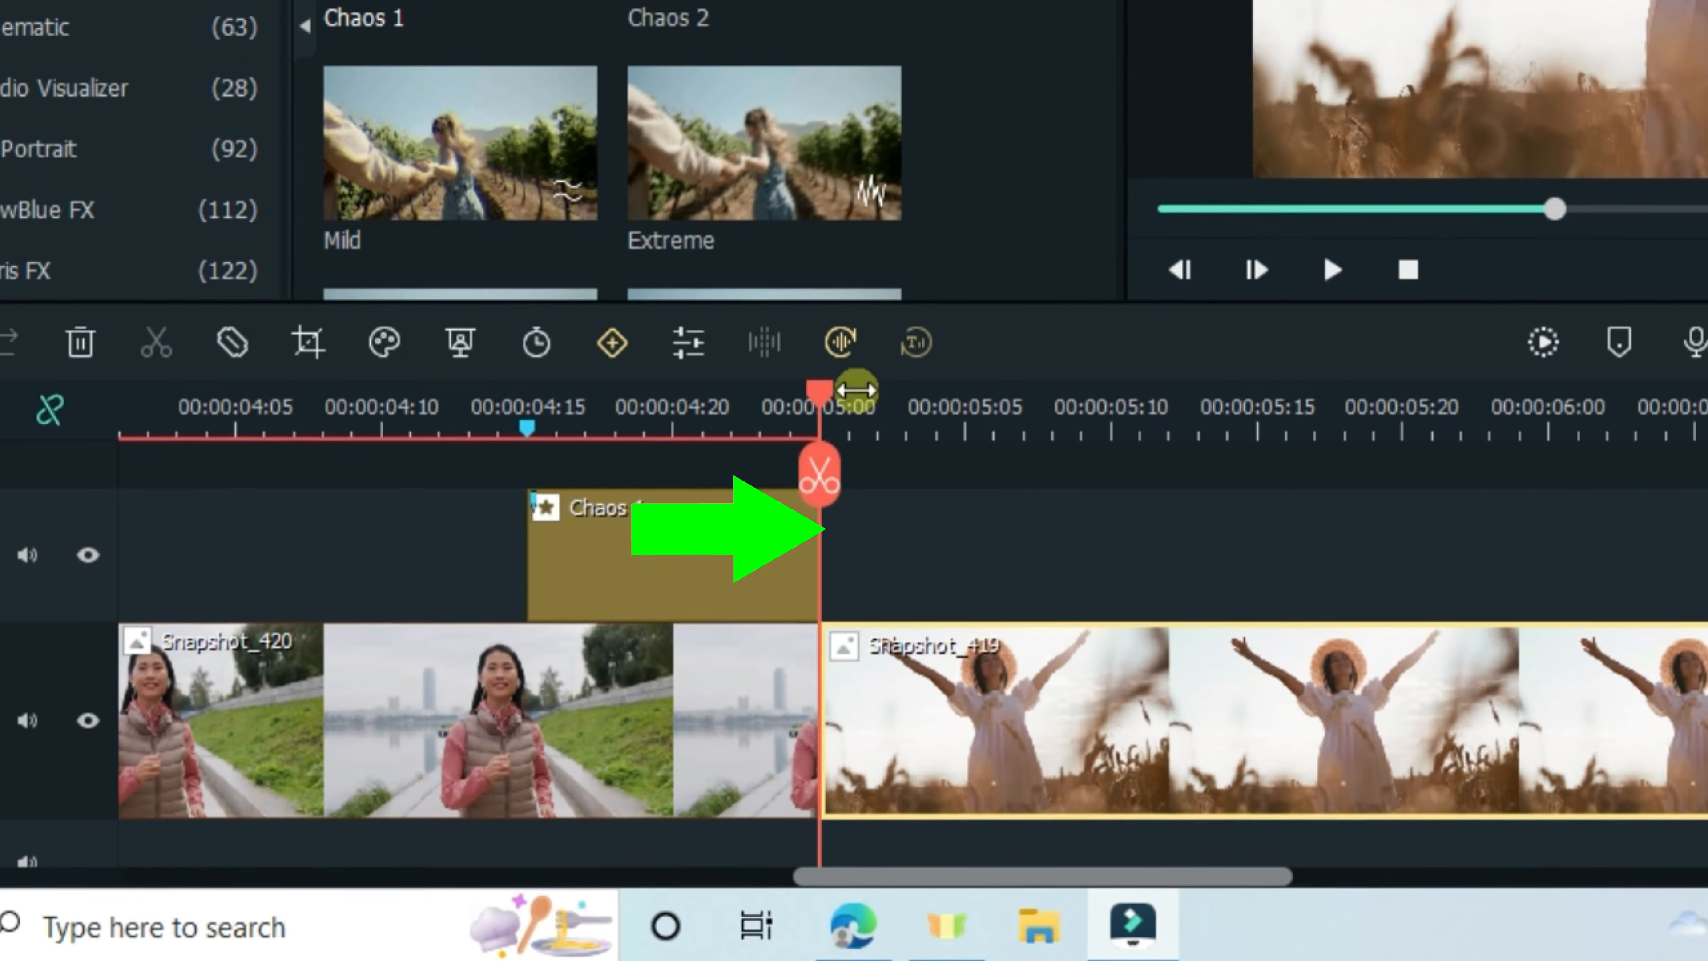
drag(855, 388, 988, 535)
key(Right)
key(Right)
key(Right)
key(Right)
key(Right)
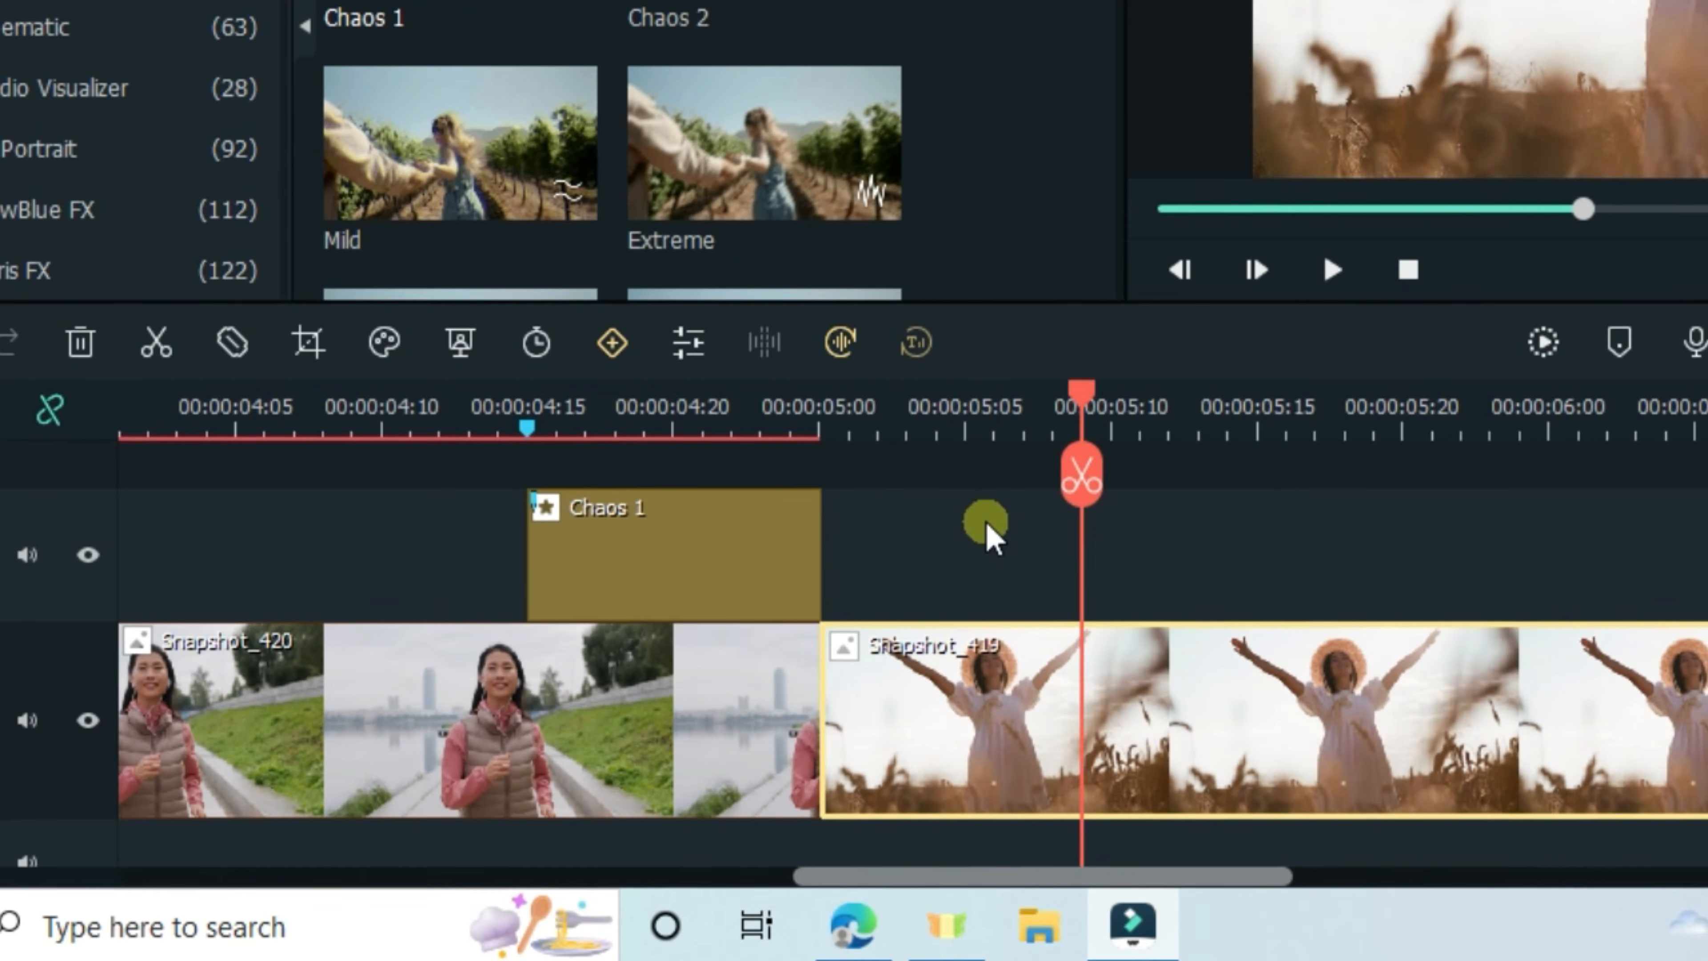
click(803, 580)
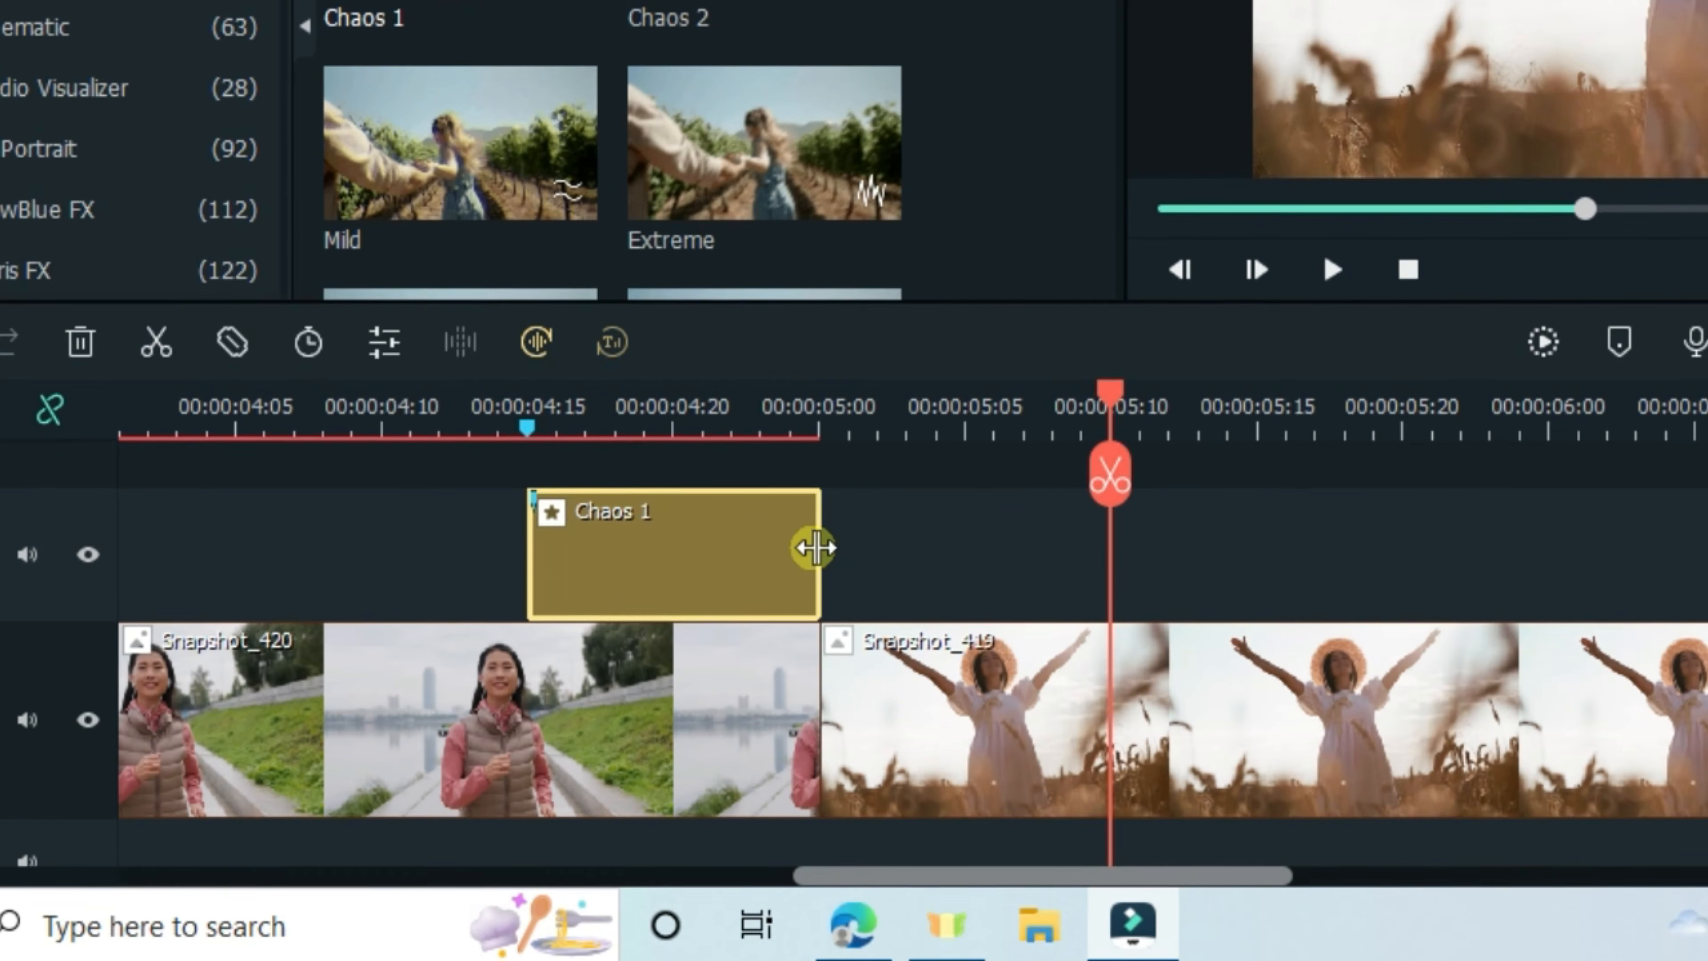
drag(815, 547, 1102, 580)
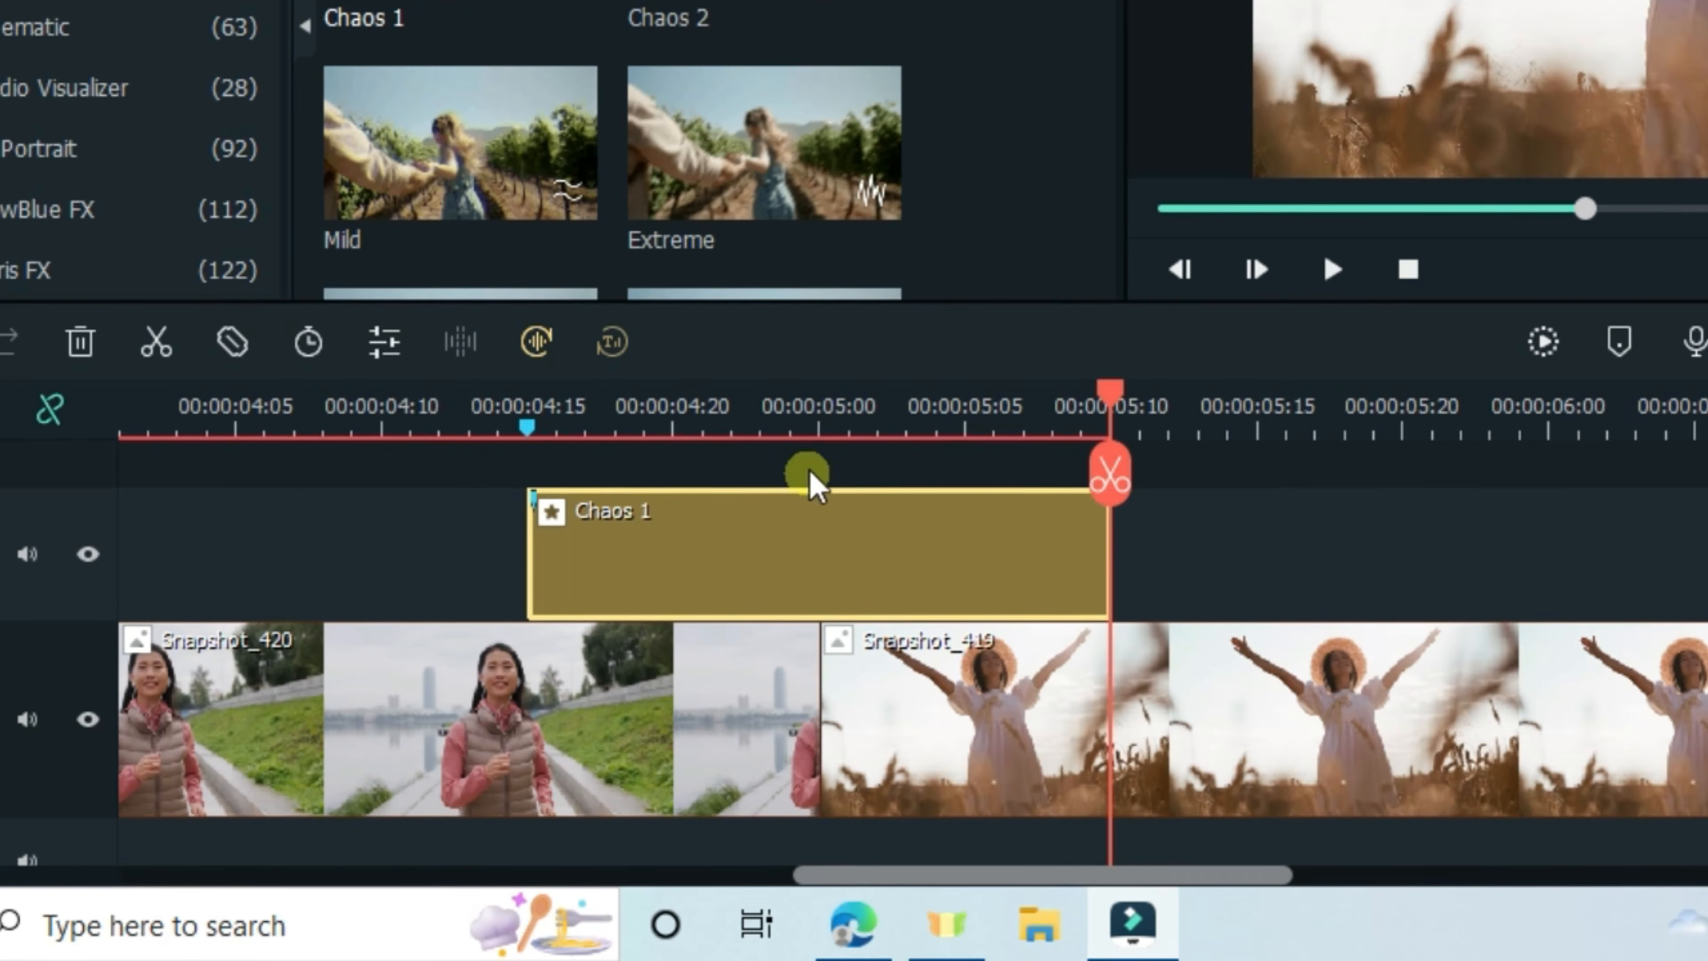
- Set the Chaos 1 effect to Frequency 1, Position X 0, Position Y 0 and Position Z 180, with RGB Separate turned off
click(809, 432)
scroll(809, 562, down, 1)
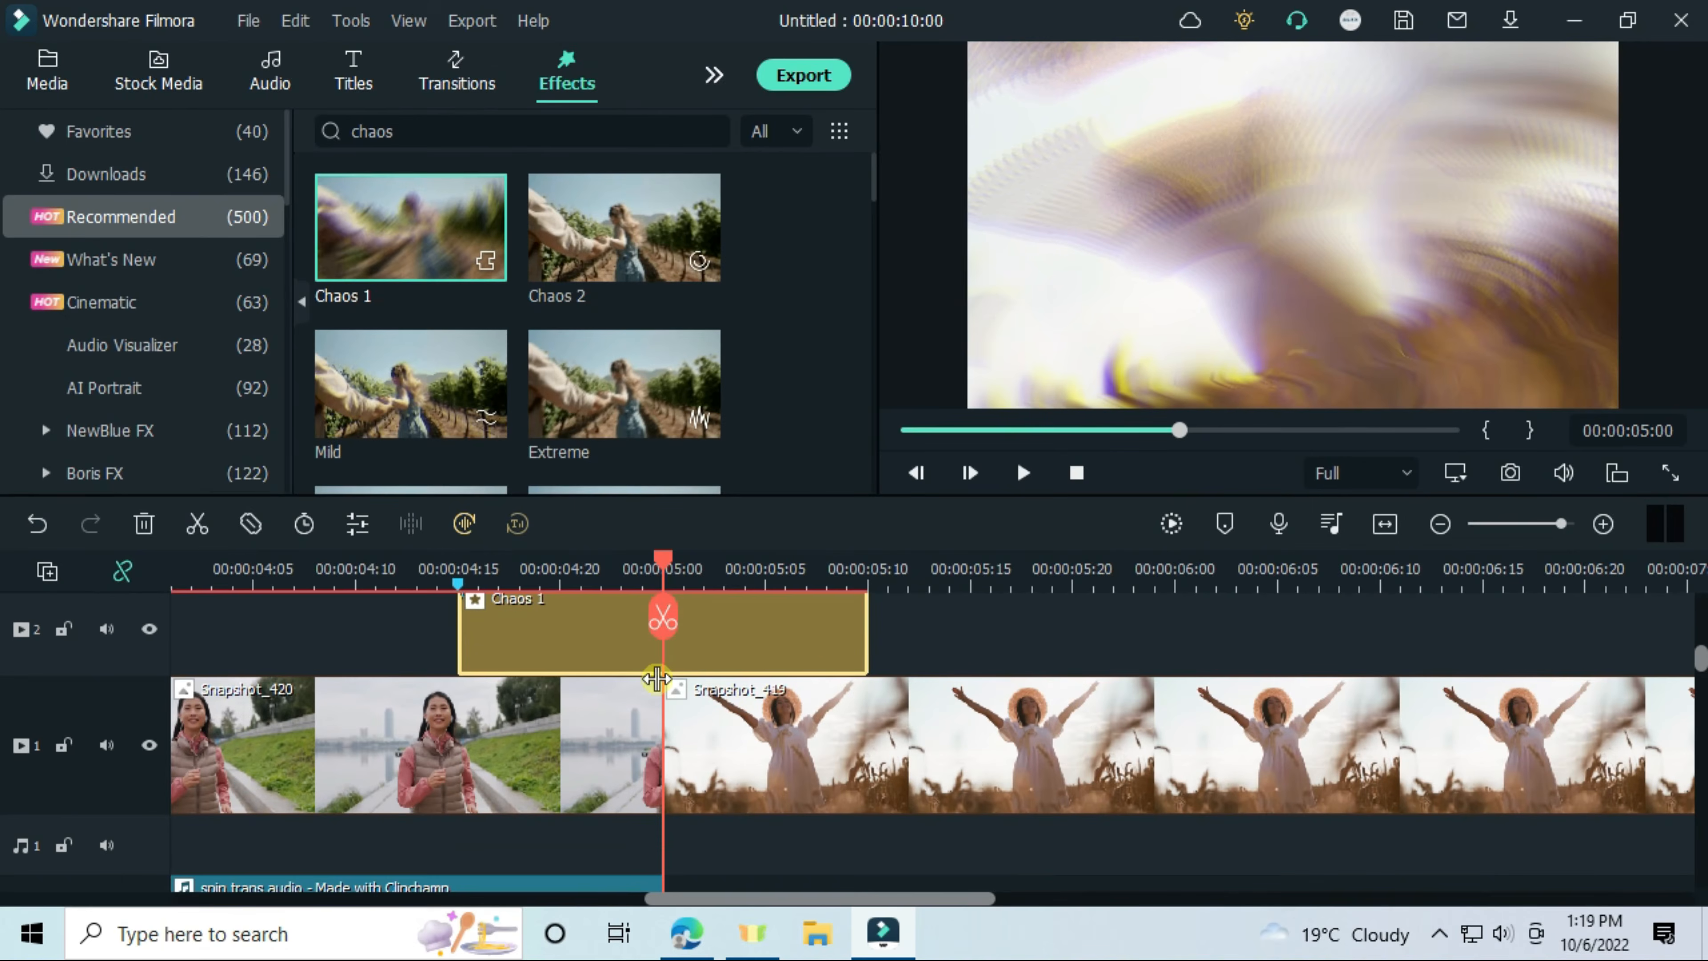
scroll(656, 678, up, 1)
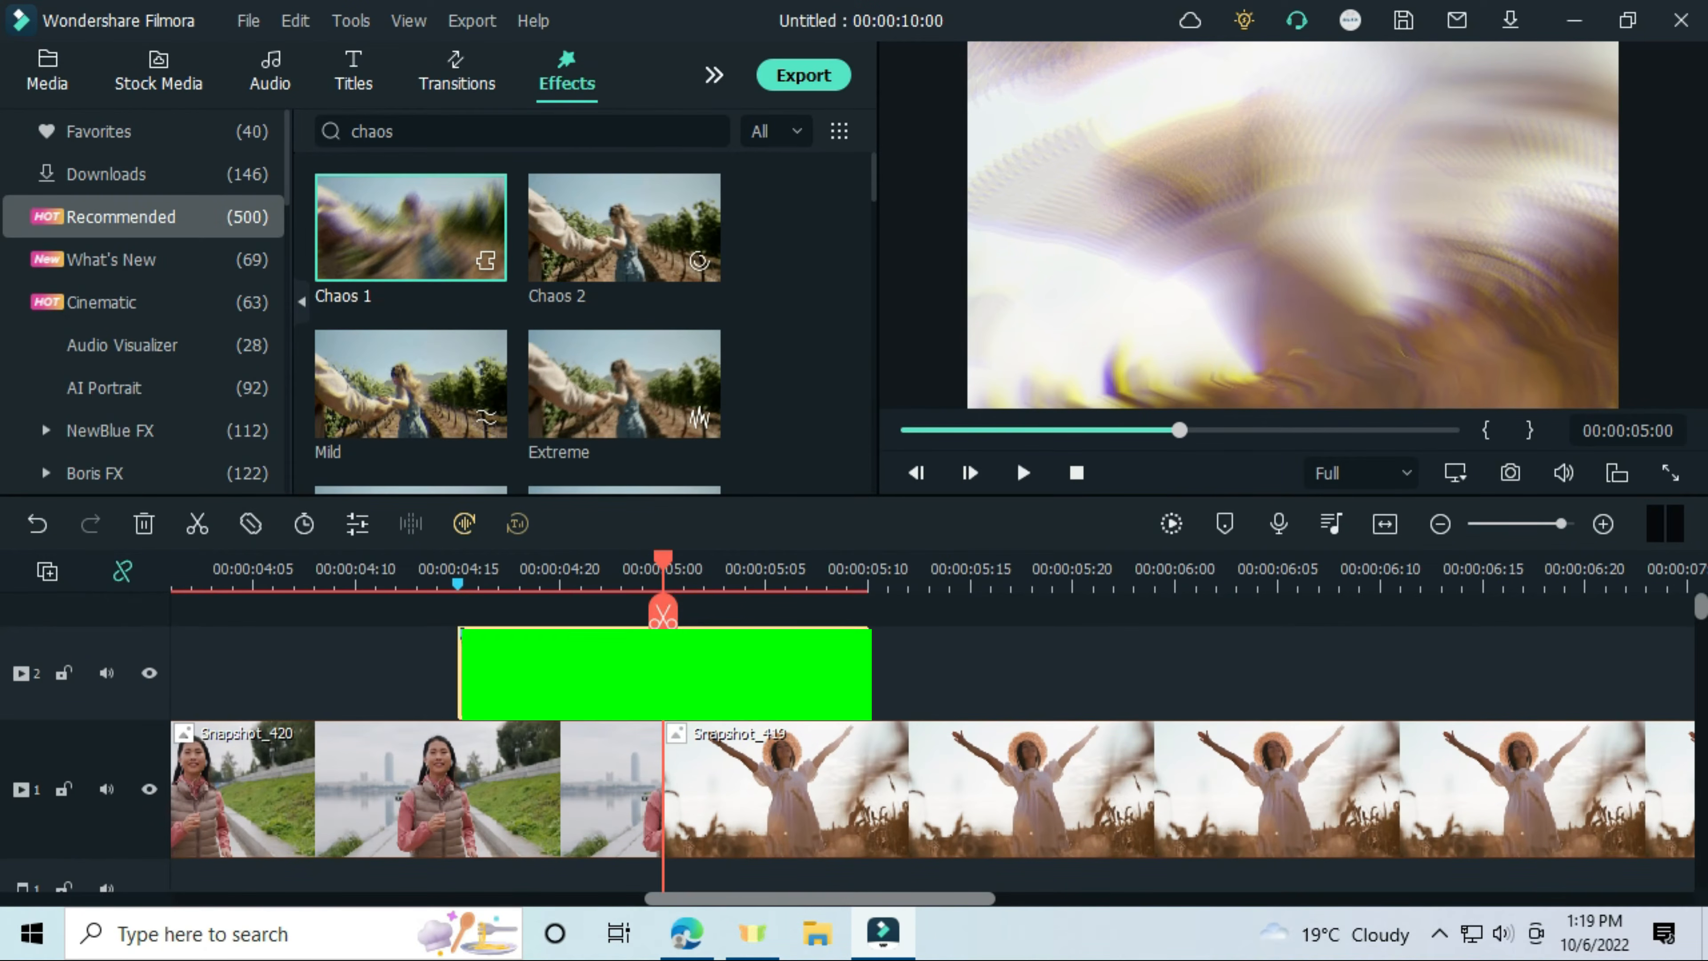
double_click(615, 690)
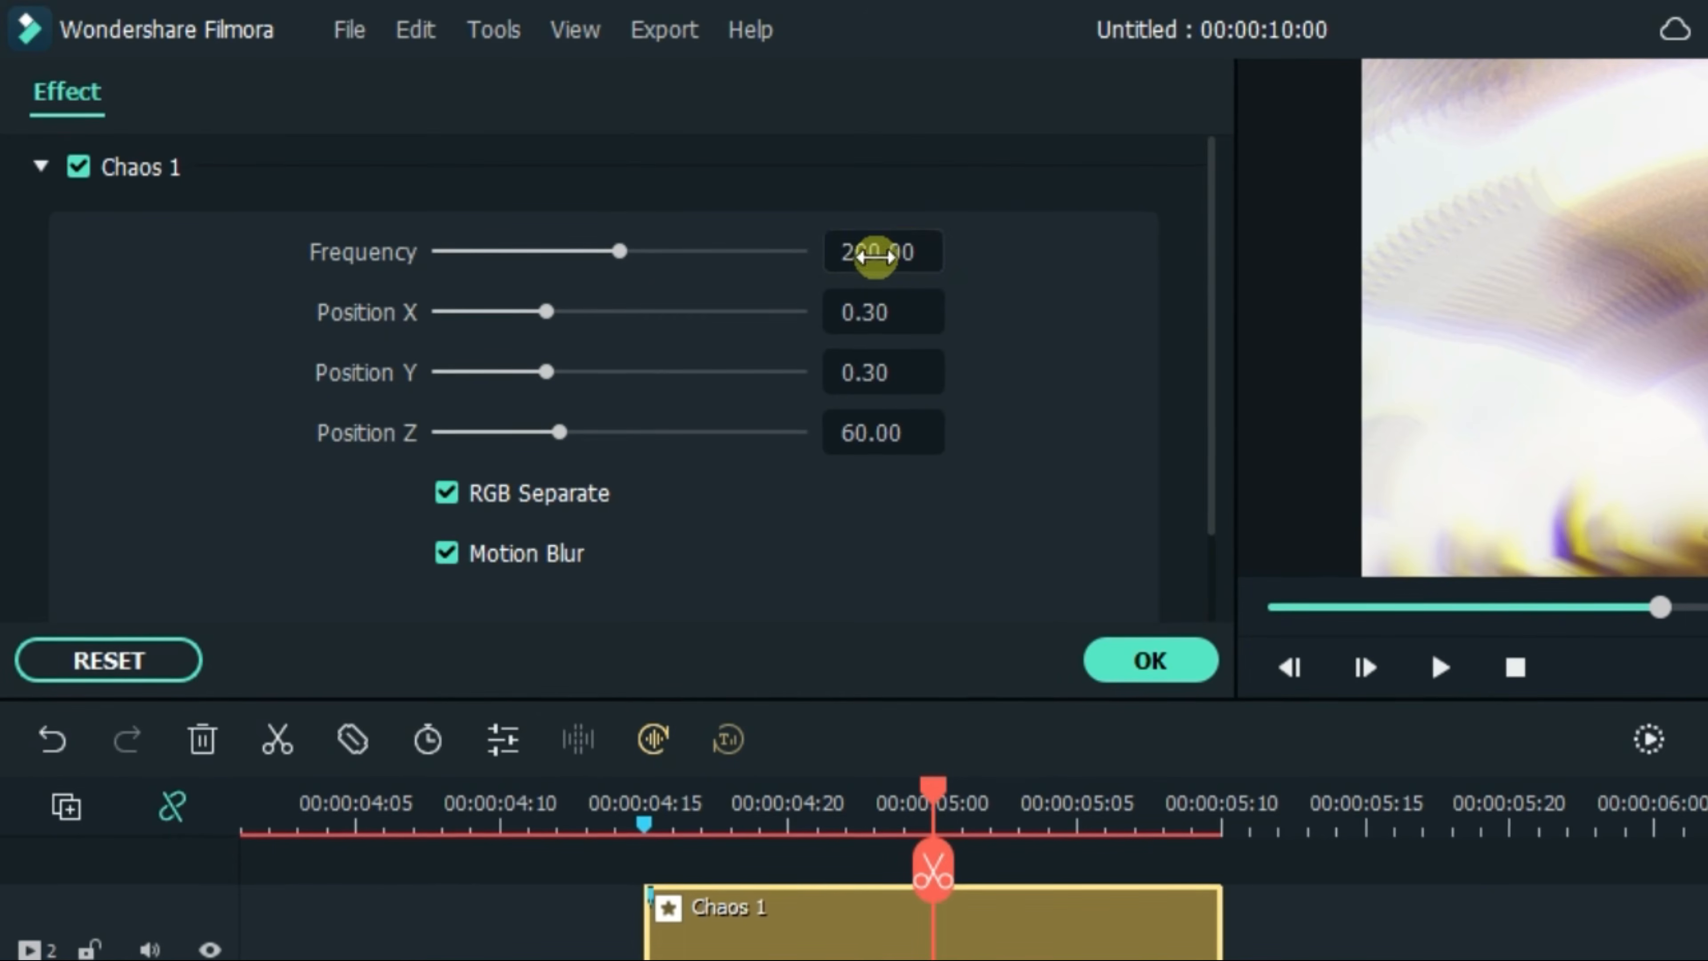
click(895, 269)
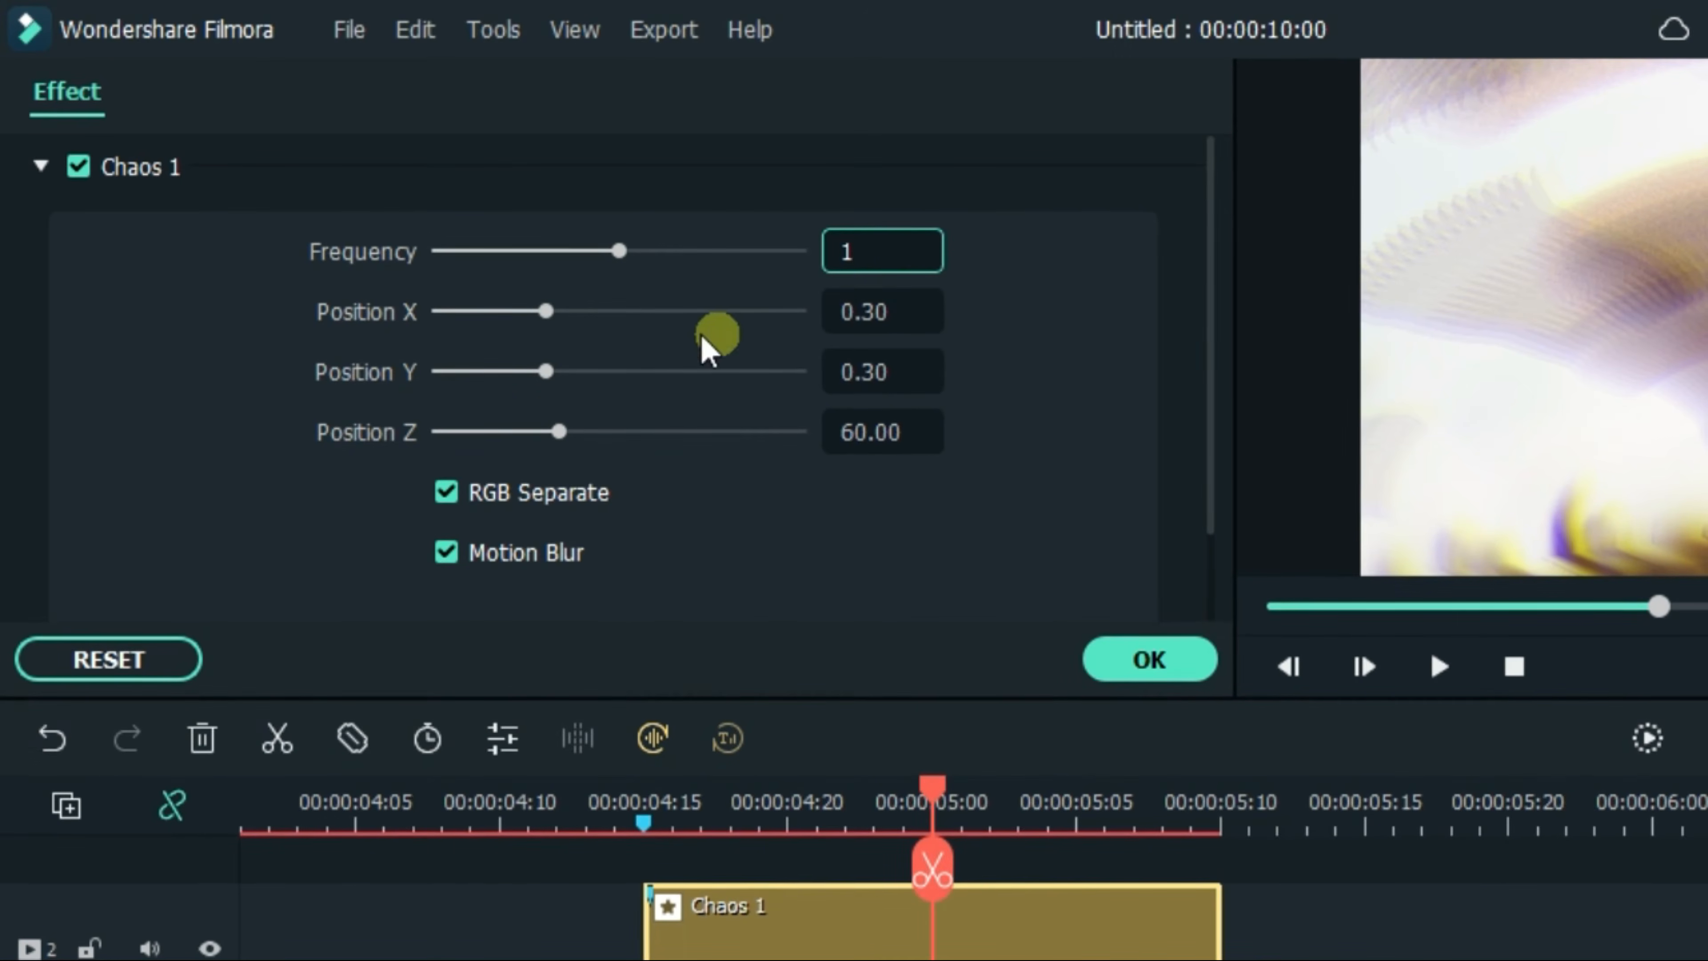
drag(545, 312, 355, 346)
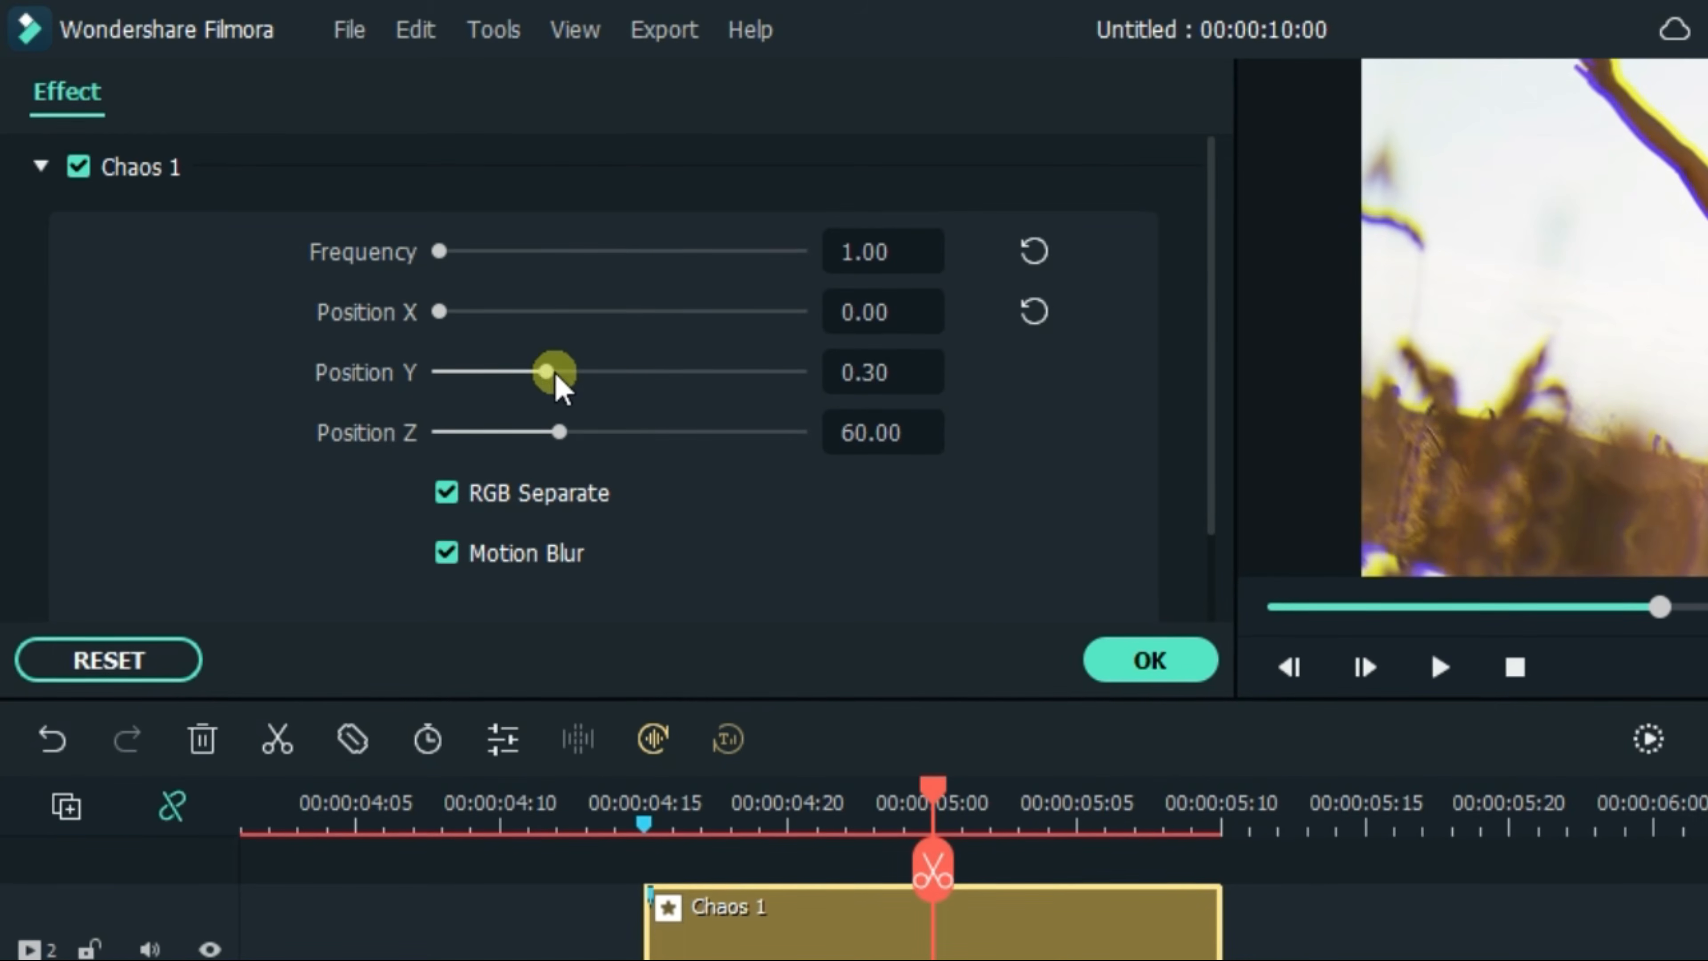
drag(555, 376, 372, 364)
drag(558, 434, 918, 473)
click(446, 493)
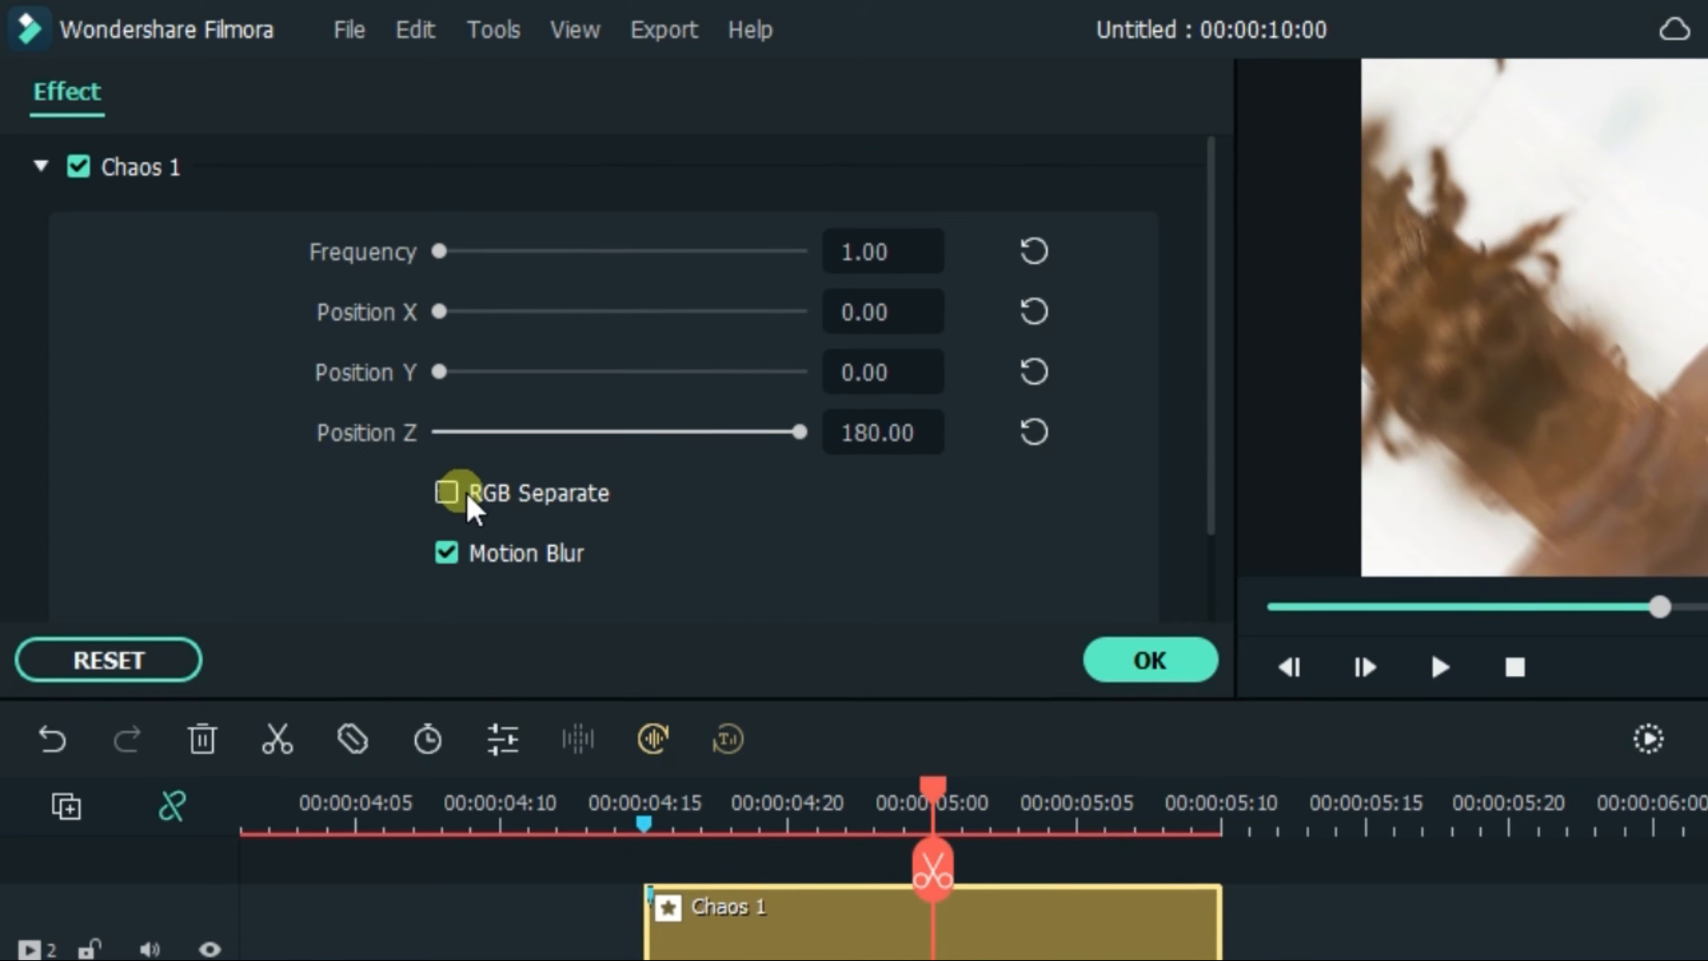
click(1146, 656)
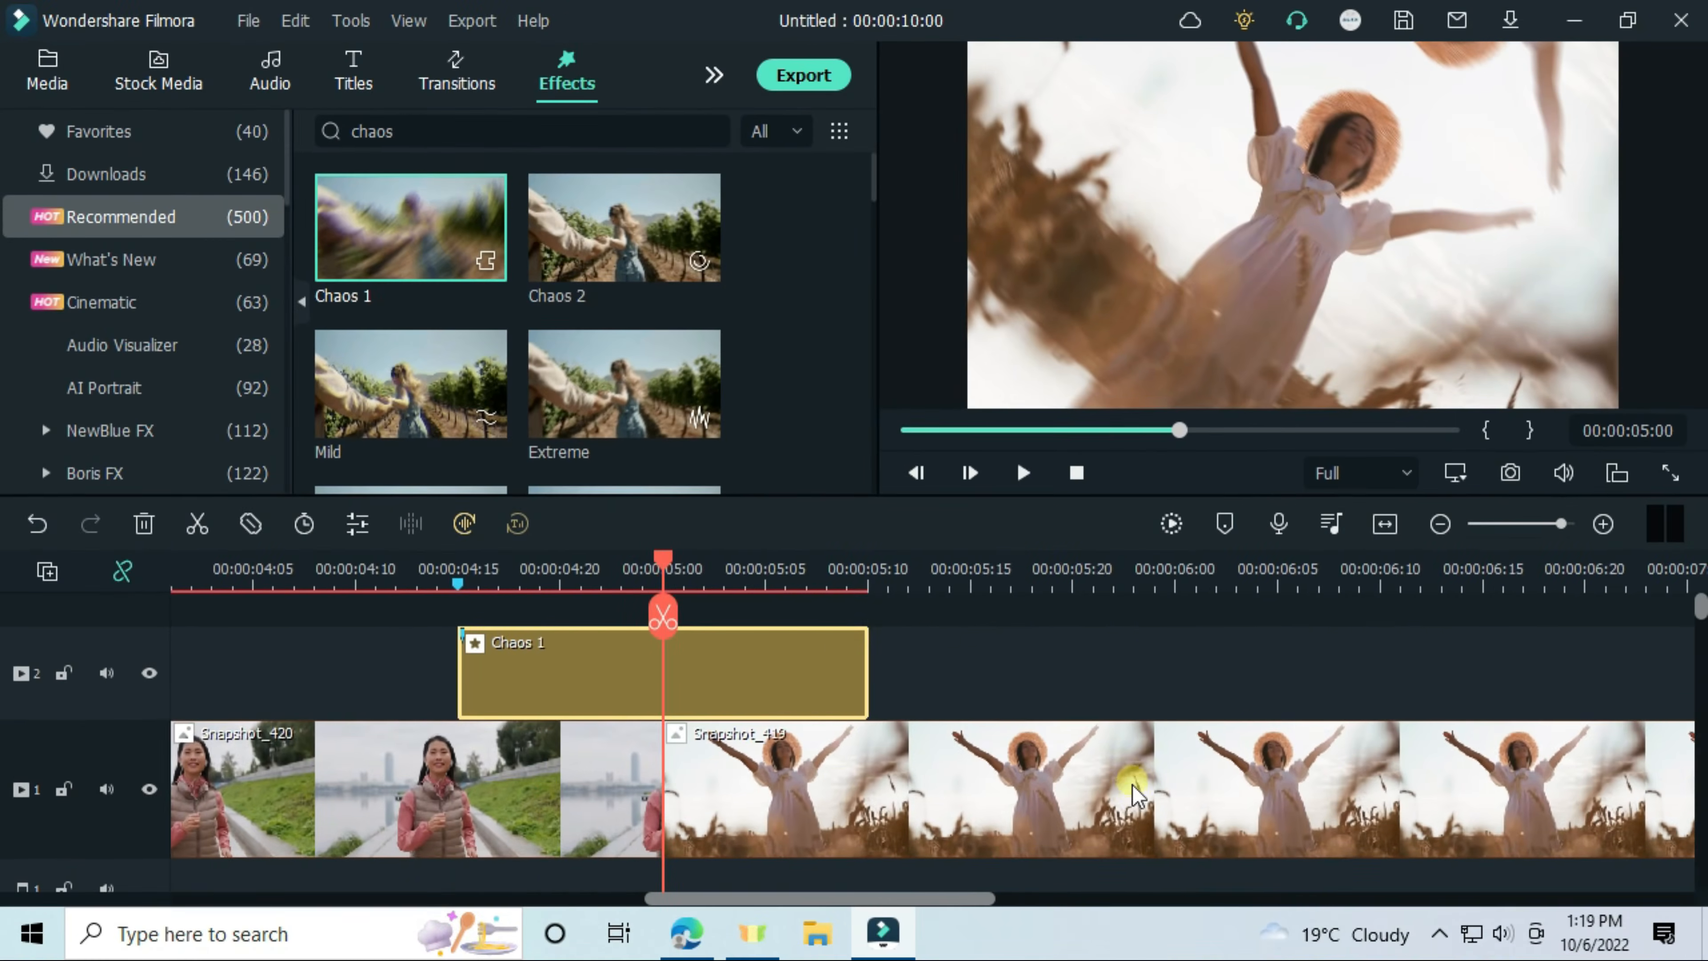
- Flip the Snapshot_419 image horizontally in its transform settings
double_click(1133, 793)
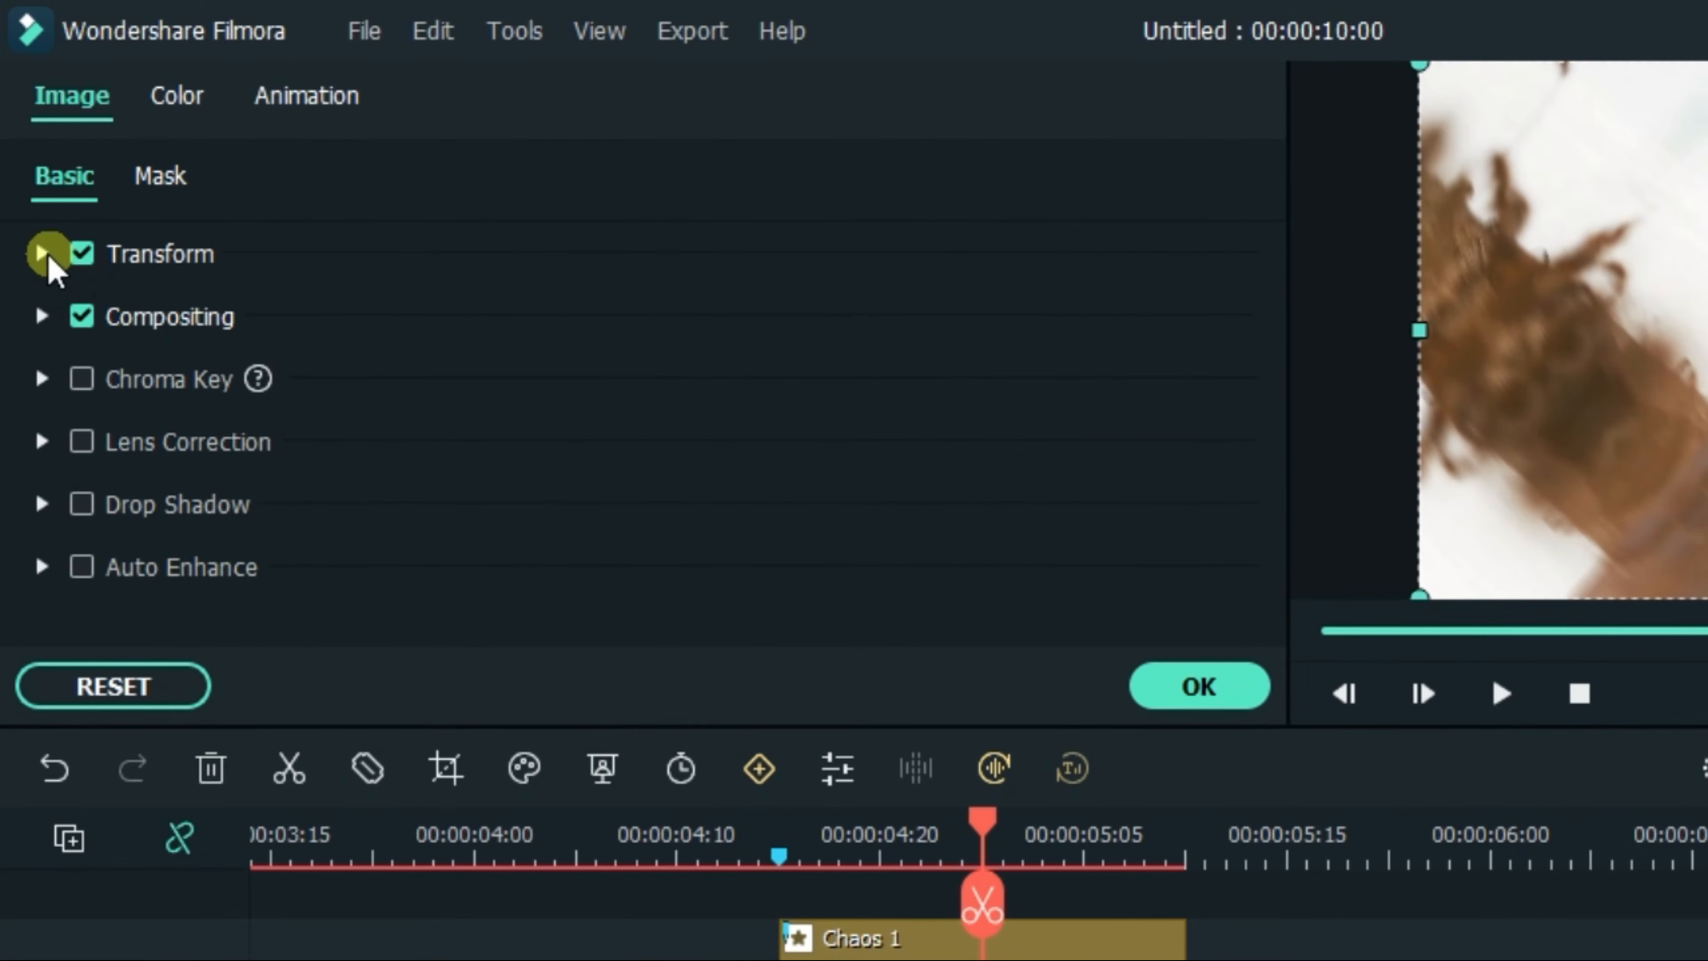
click(29, 176)
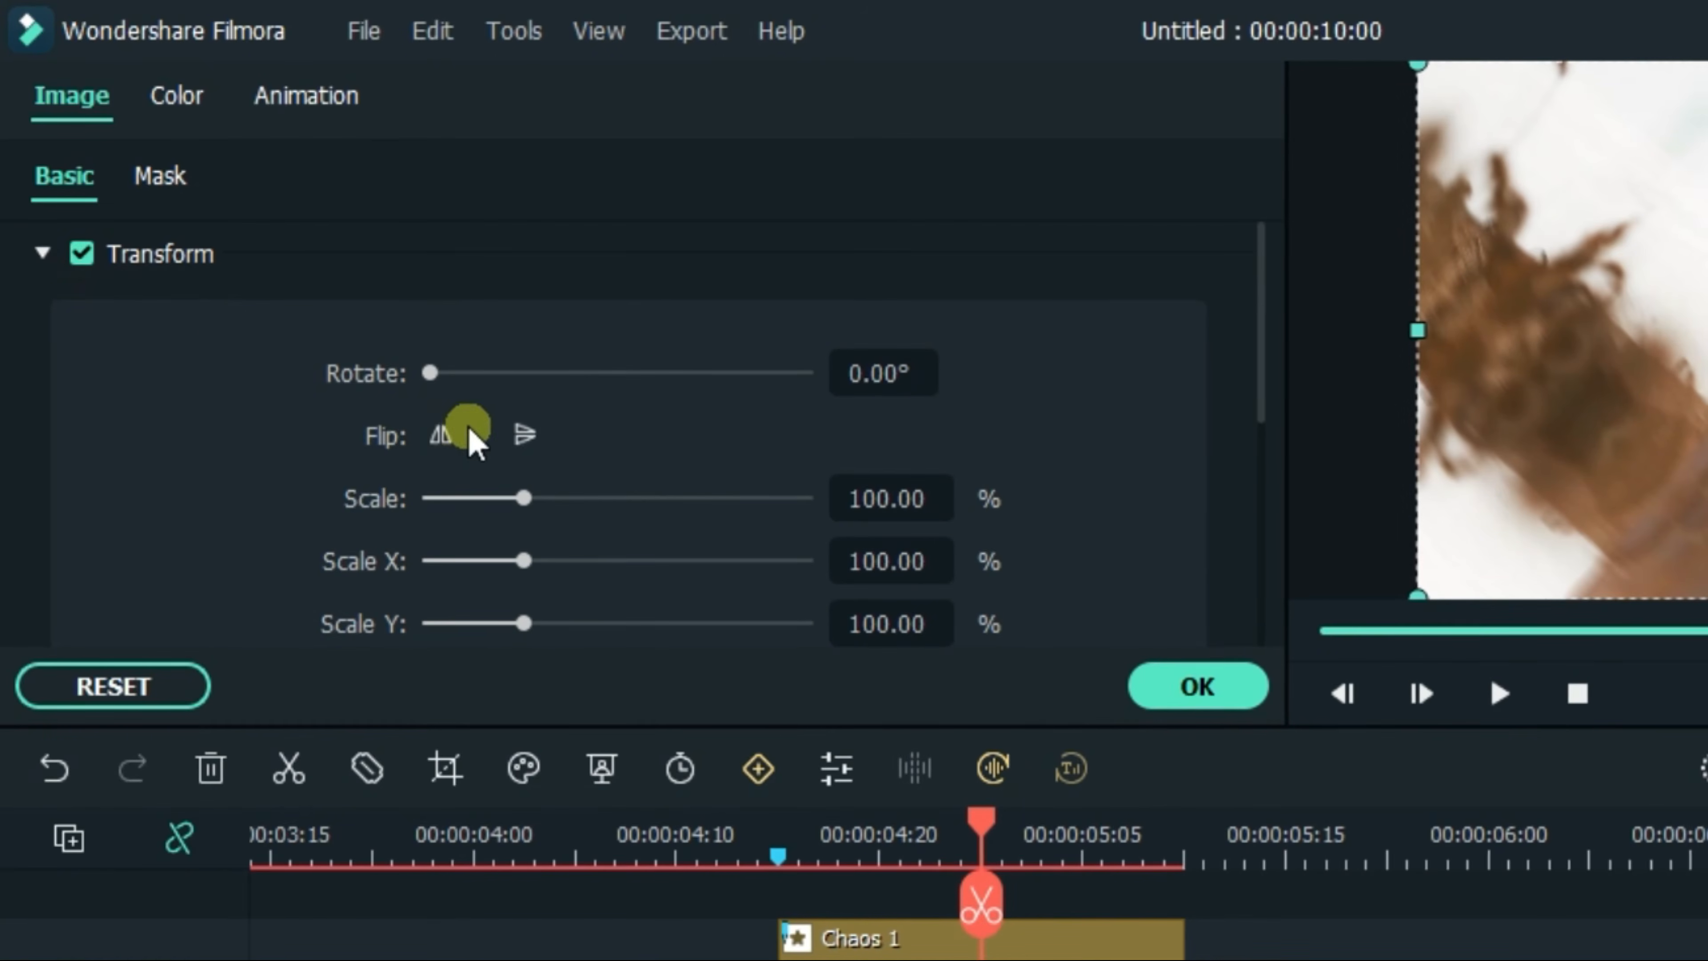
click(437, 431)
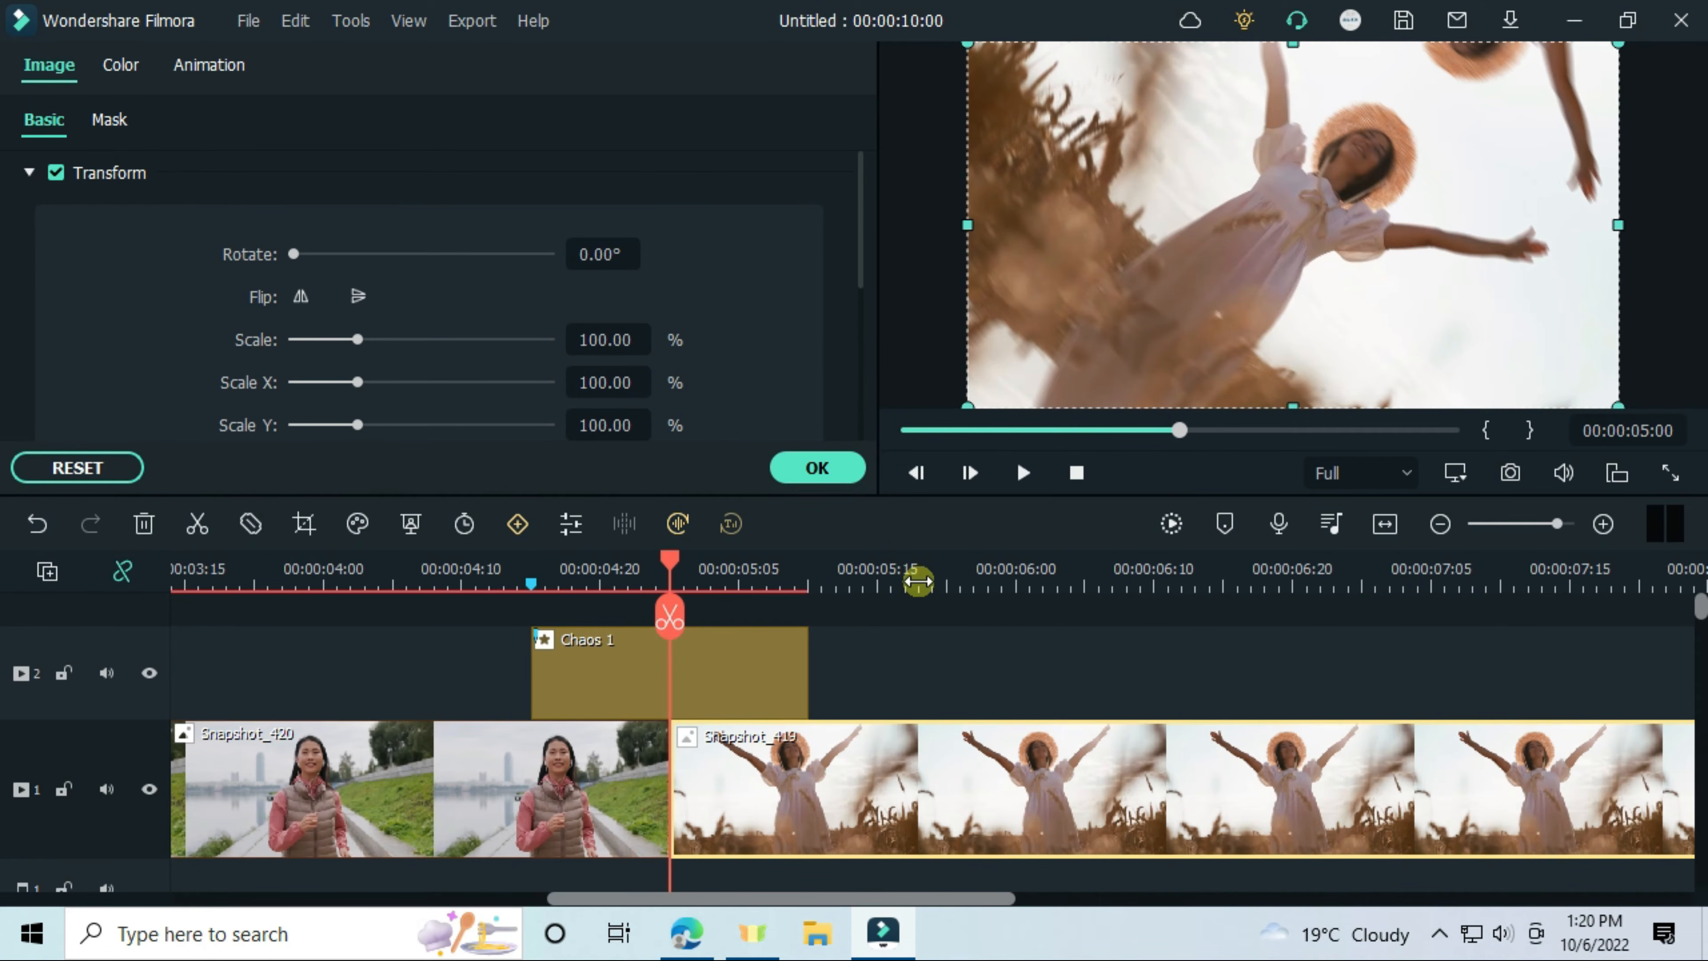
- Select both snapshot clips and the Chaos 1 effect, and open the export settings for the selected range
scroll(917, 580, down, 4)
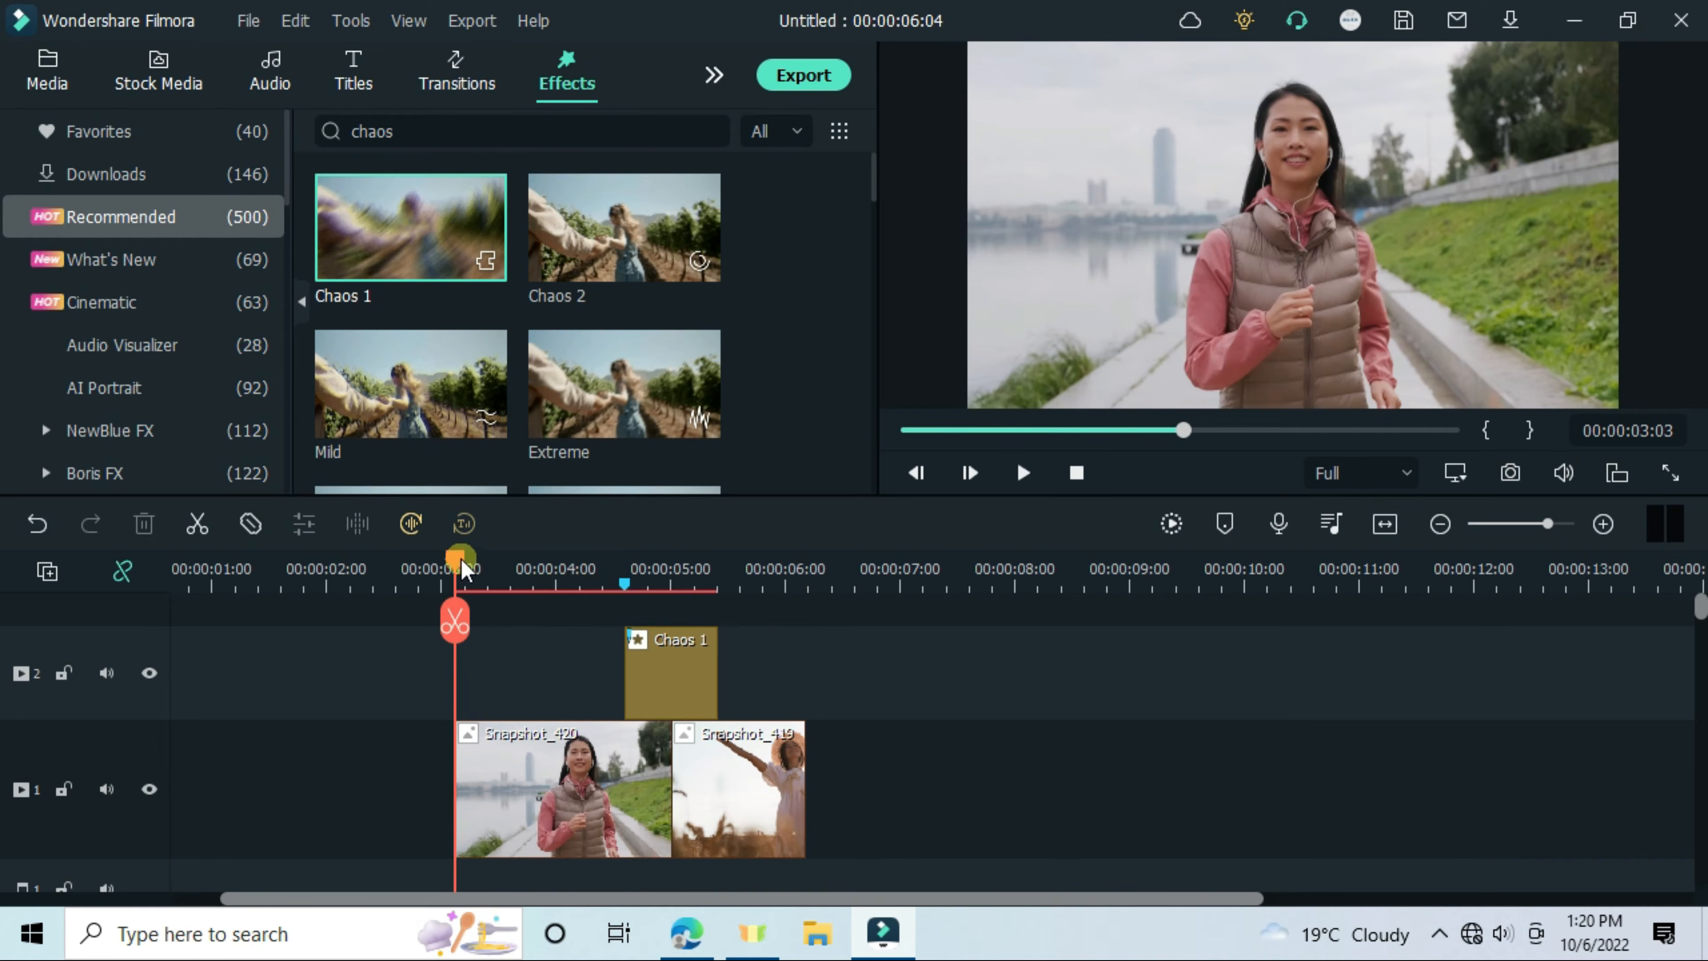
drag(506, 610, 736, 783)
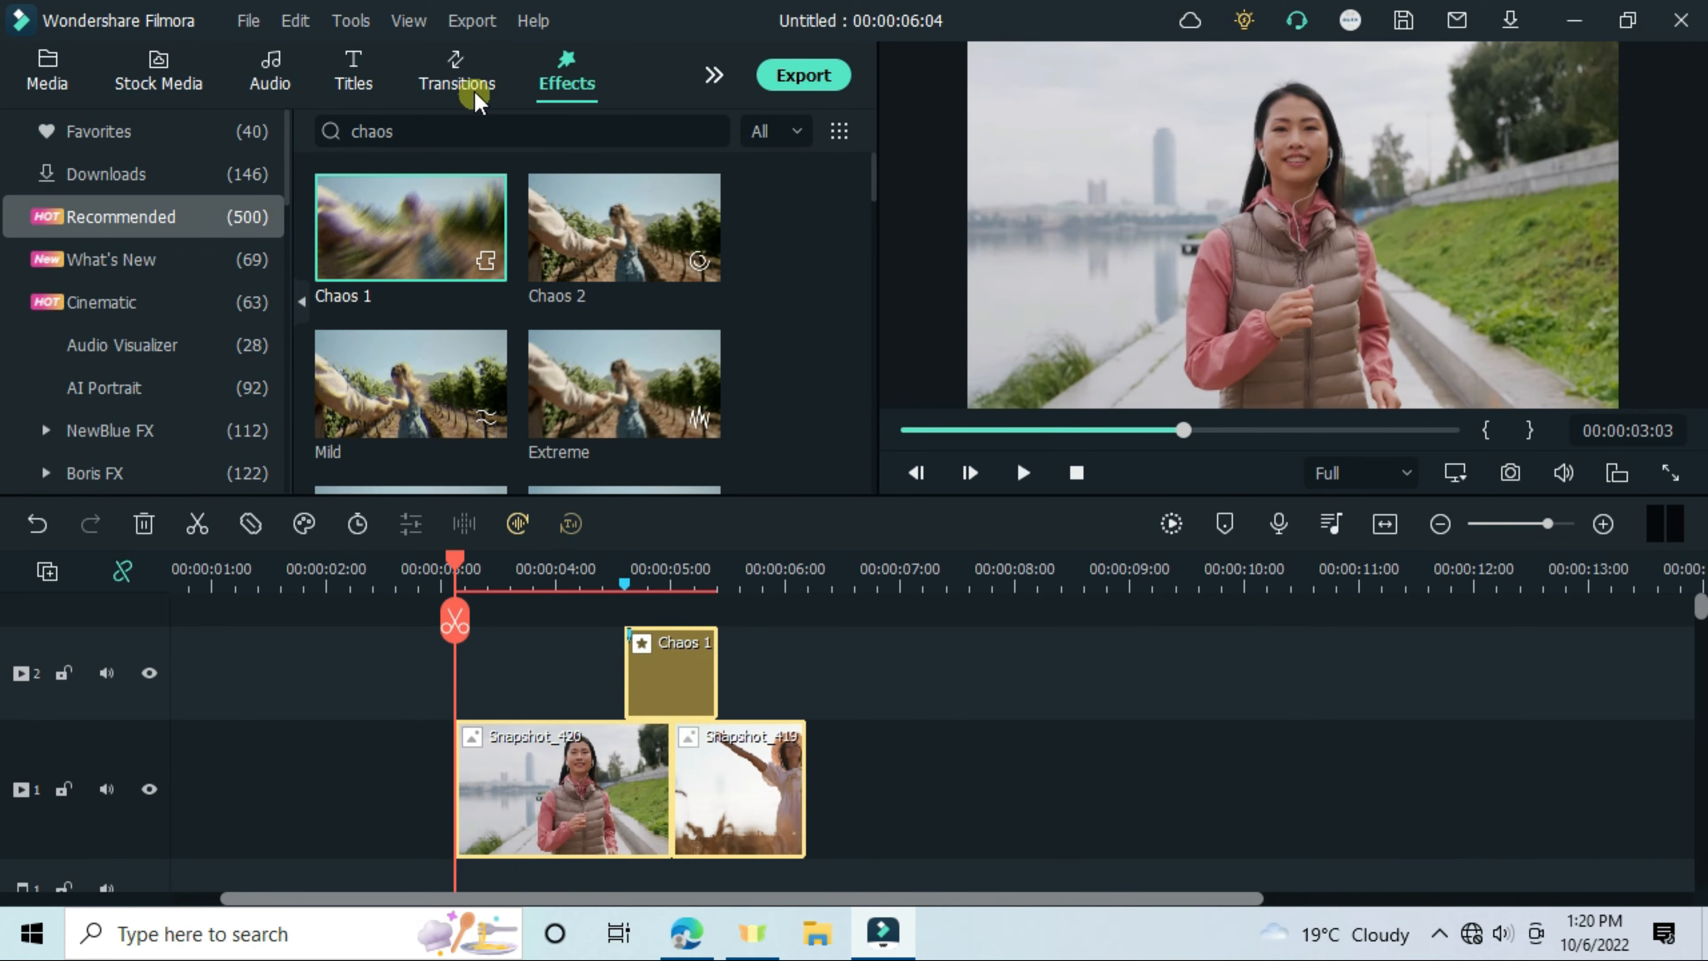
click(461, 31)
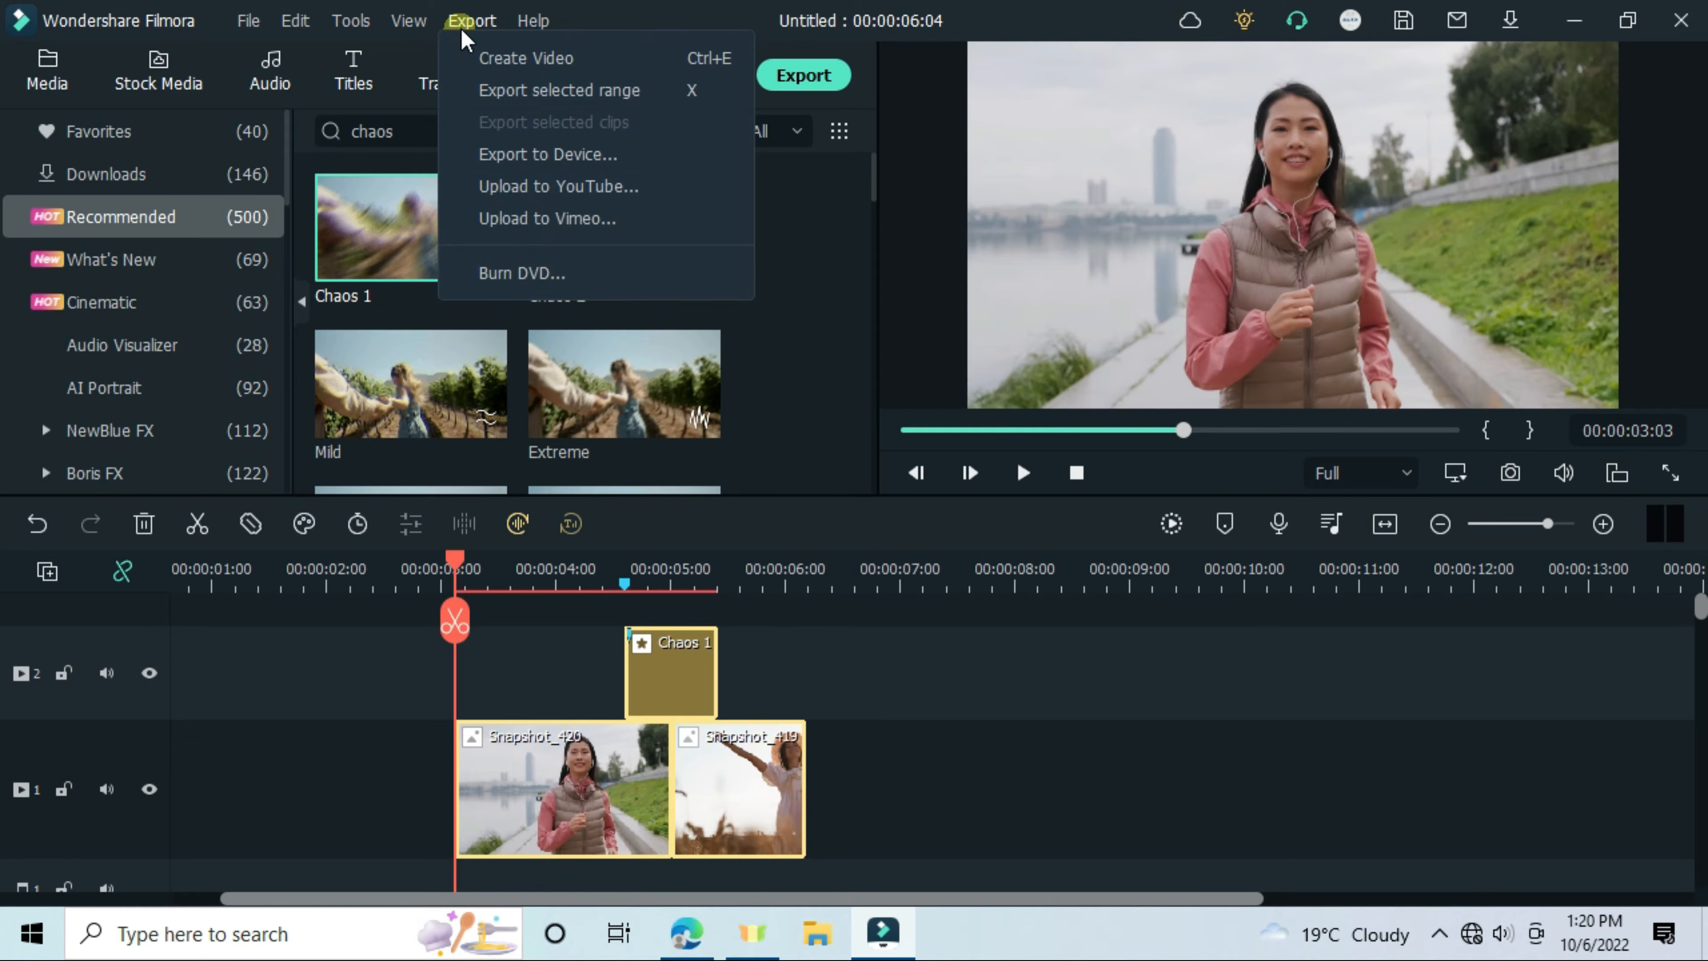
click(577, 99)
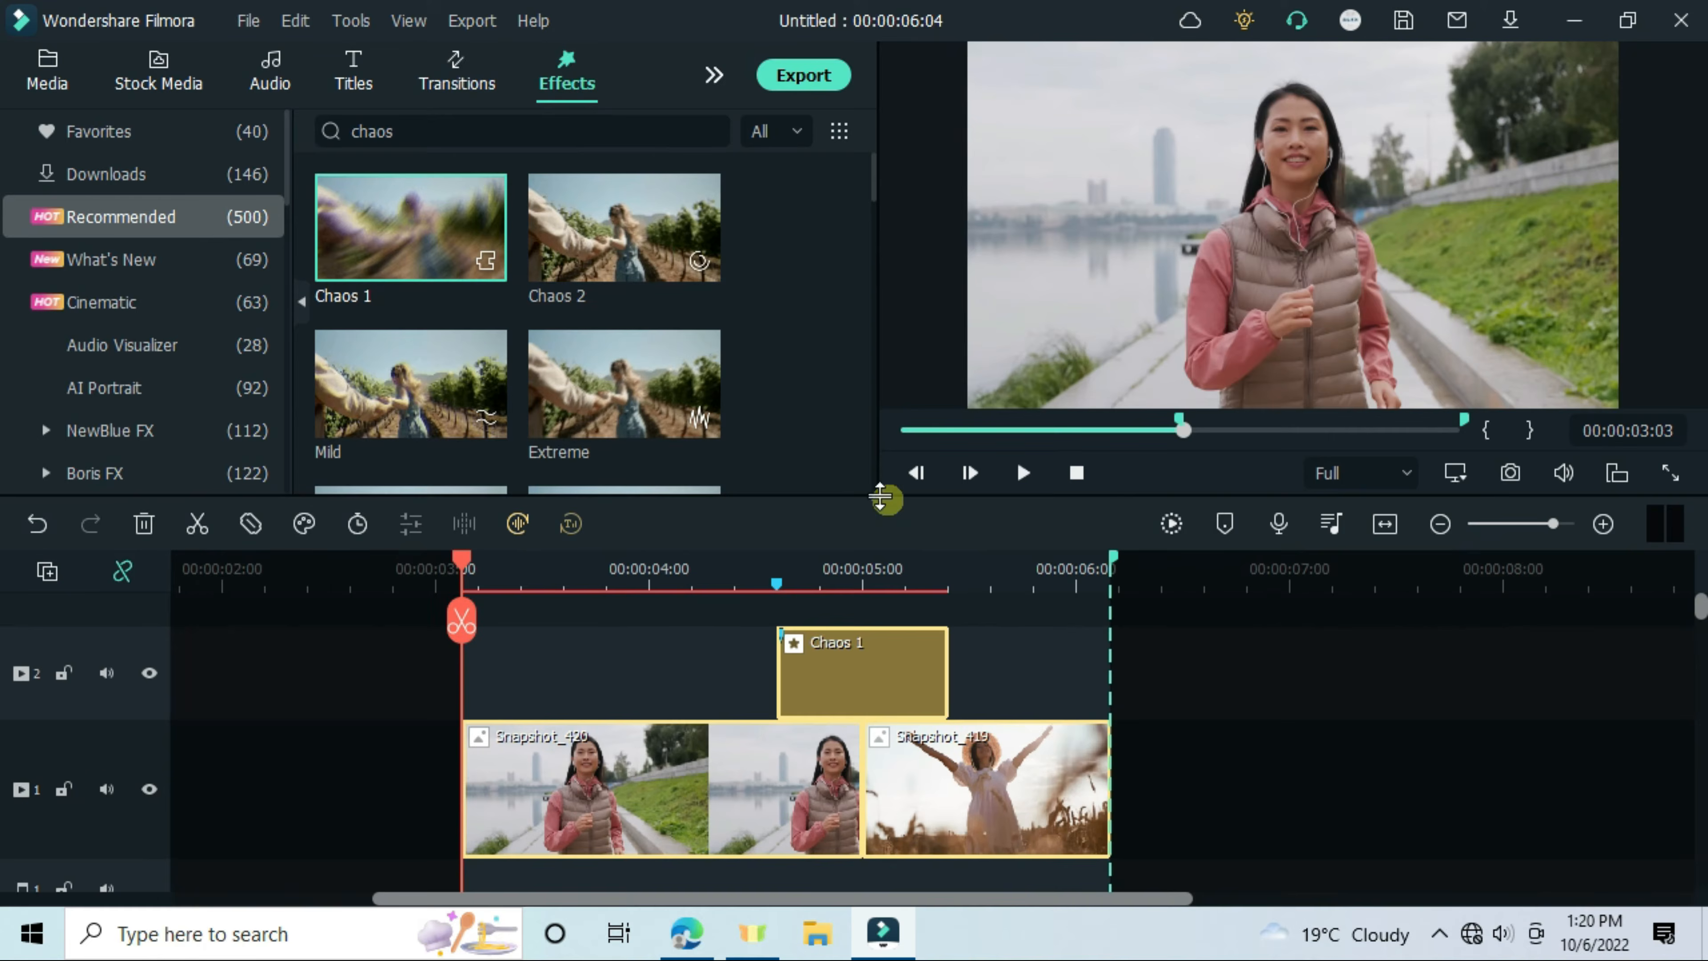
click(807, 79)
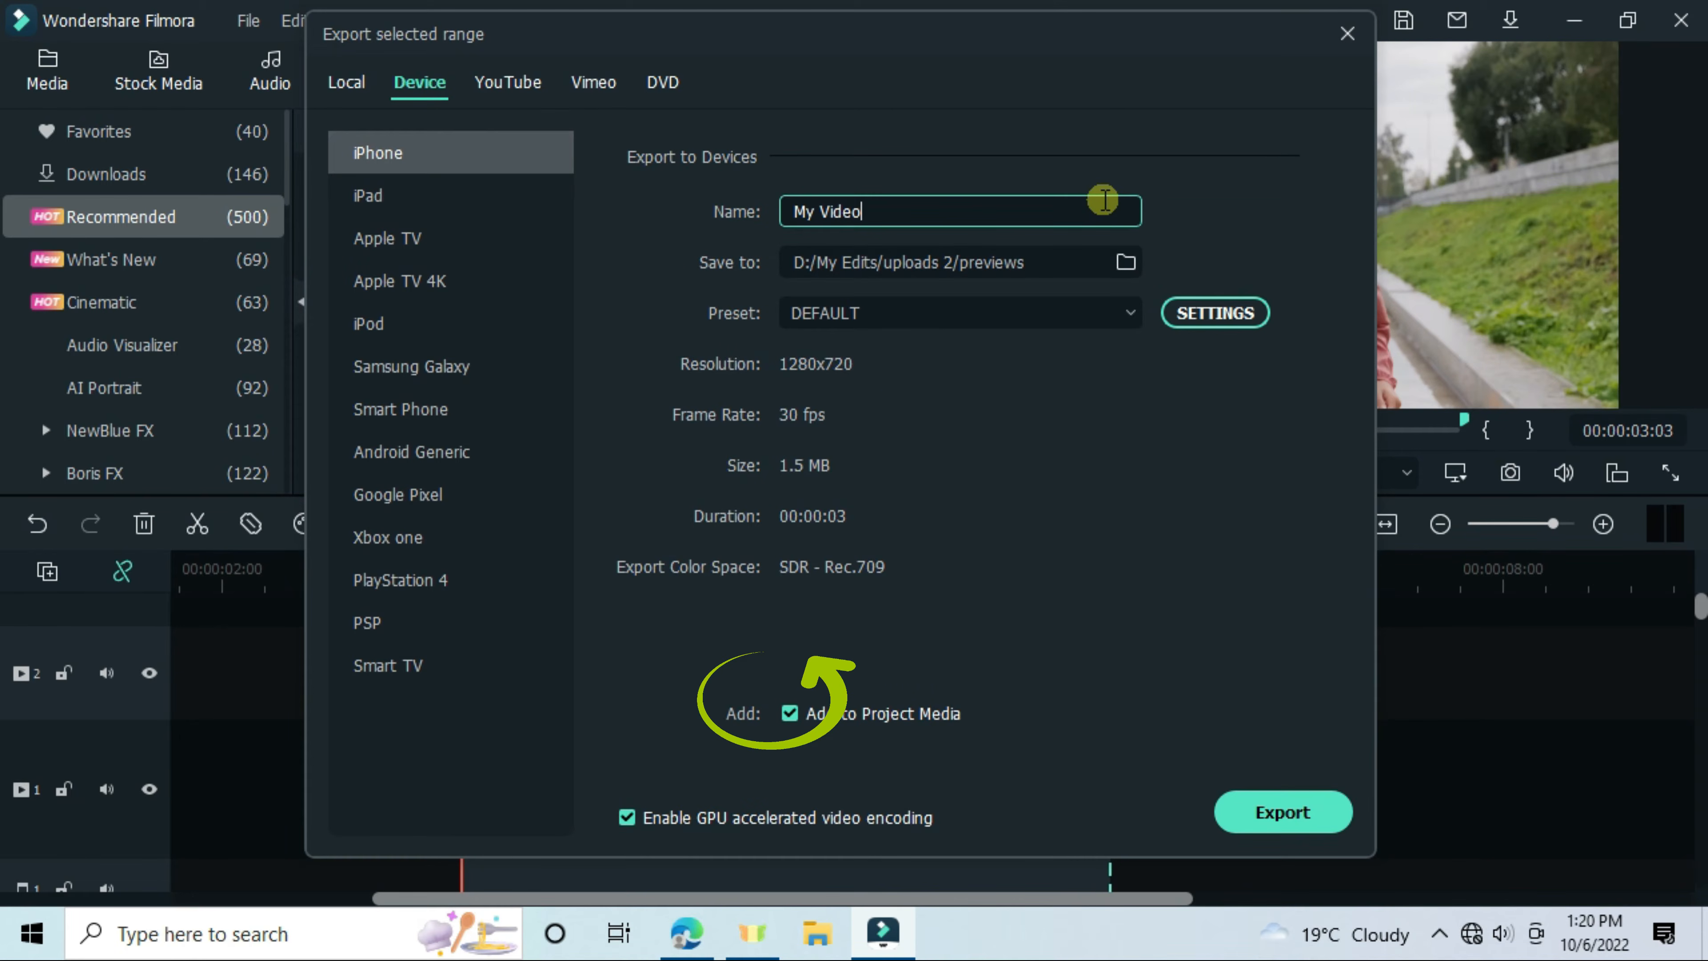
- Replace the name of the exported video with "spin transition"
key(BackSpace)
key(BackSpace)
key(BackSpace)
key(BackSpace)
key(BackSpace)
key(BackSpace)
key(BackSpace)
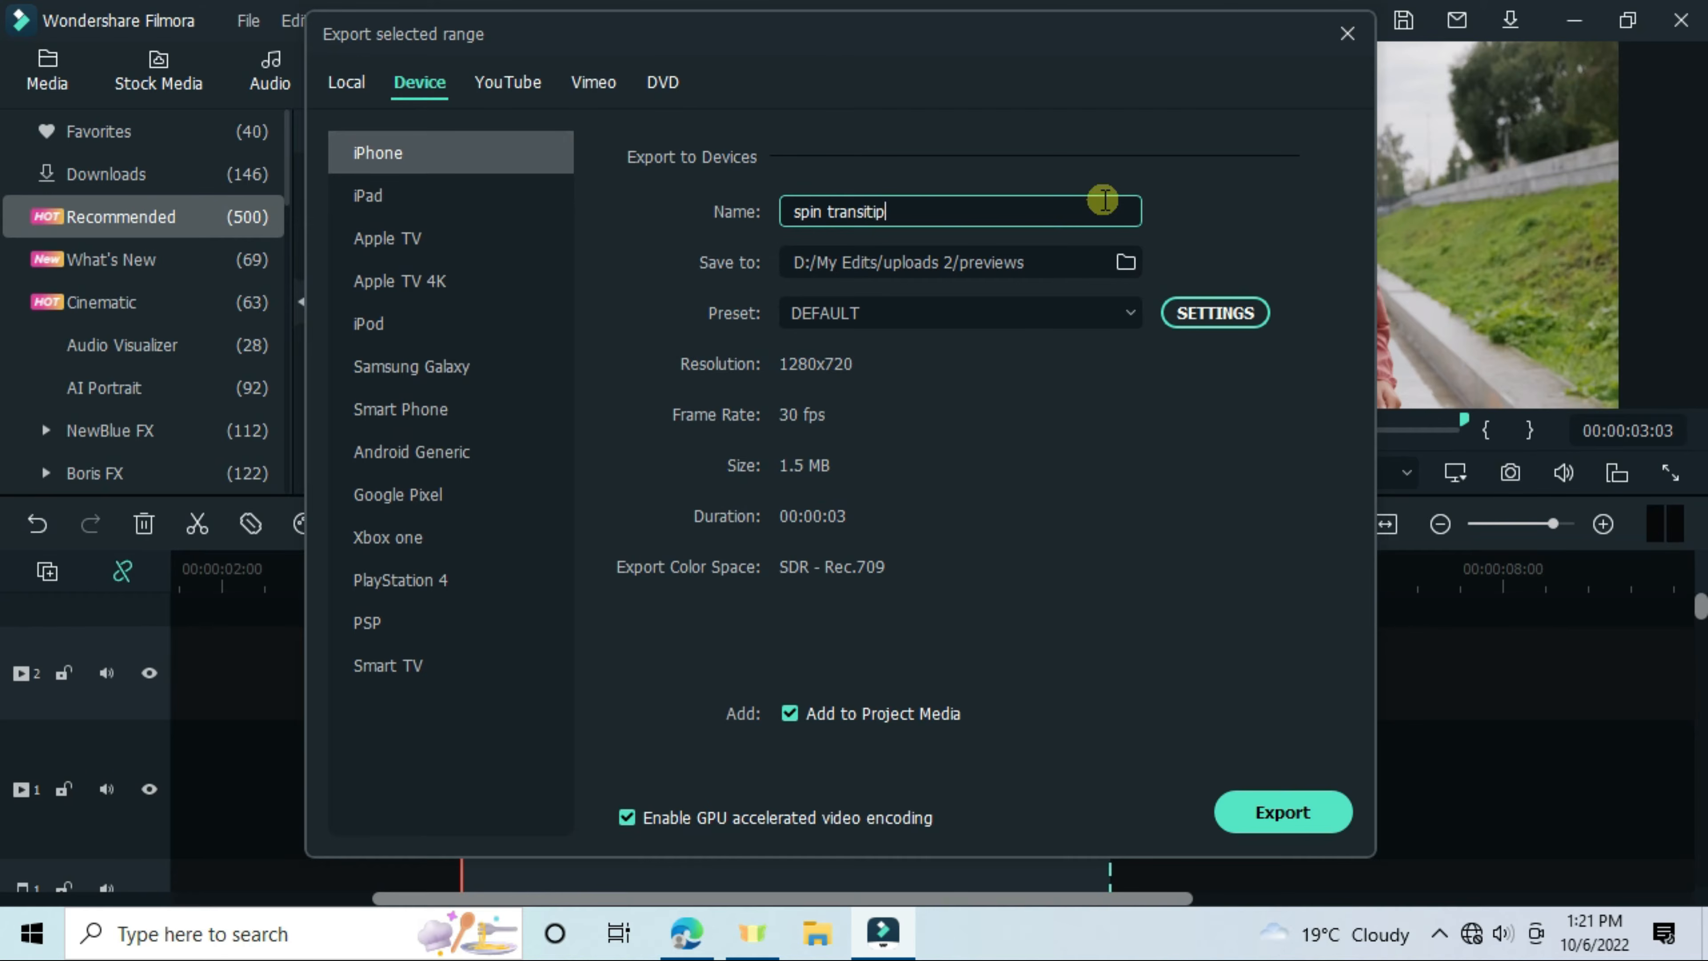
- Set the export quality to Best and export the selected range
click(1215, 312)
click(797, 142)
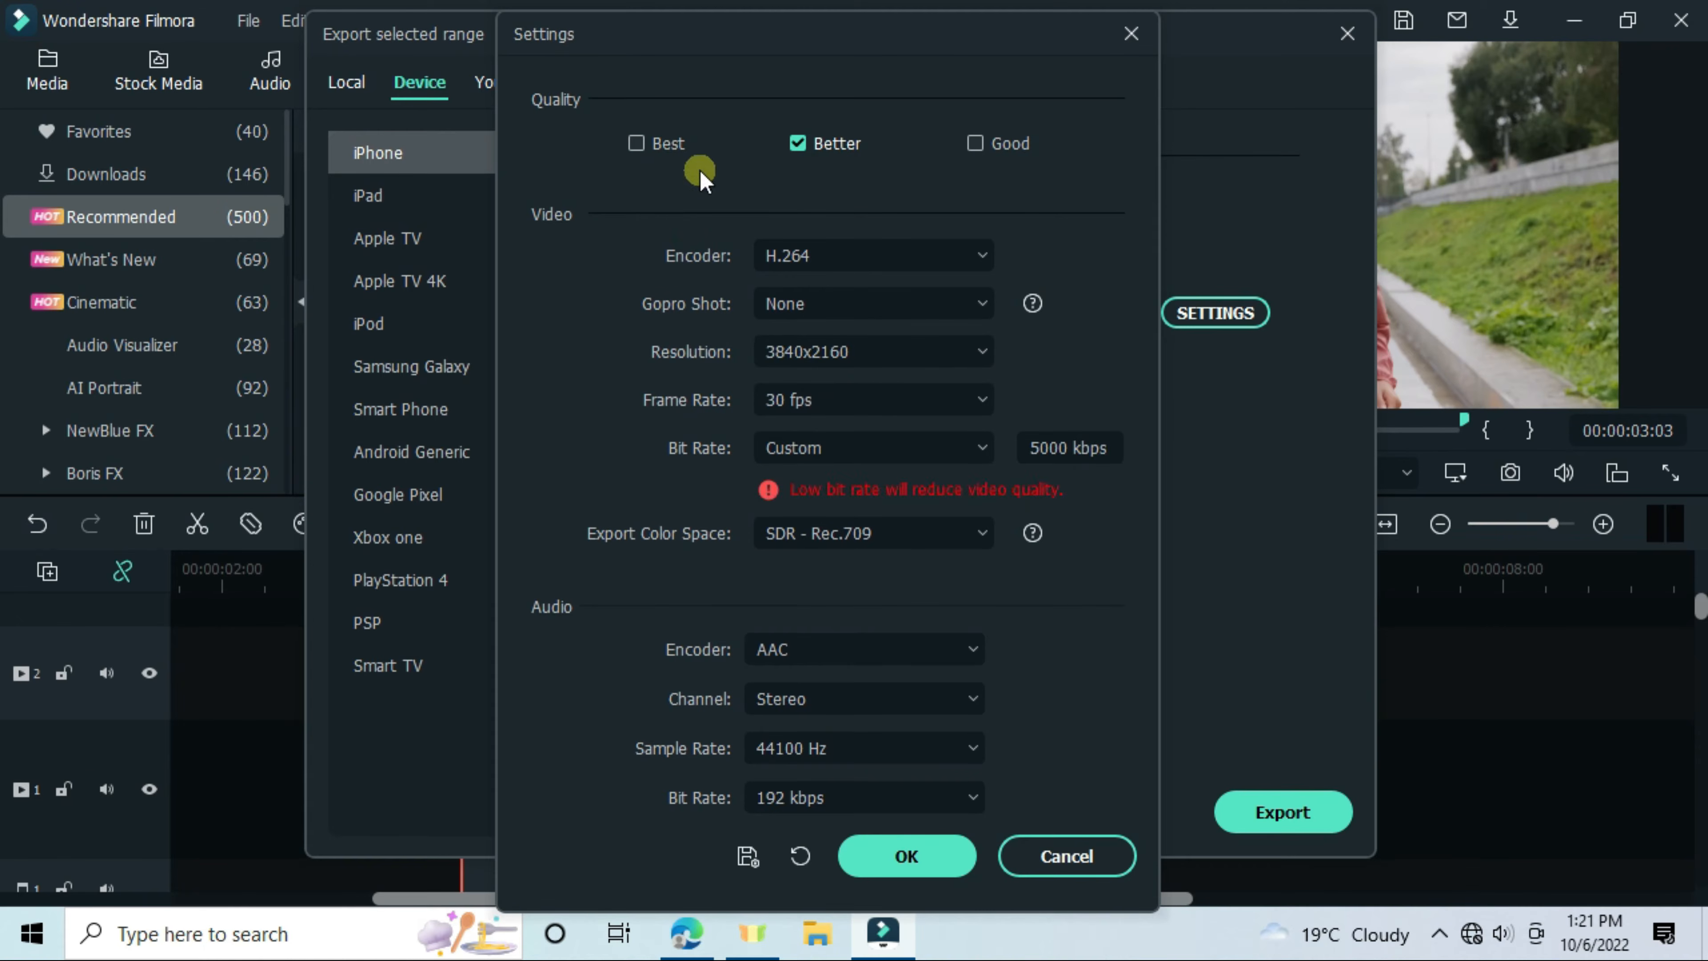
click(636, 143)
click(911, 857)
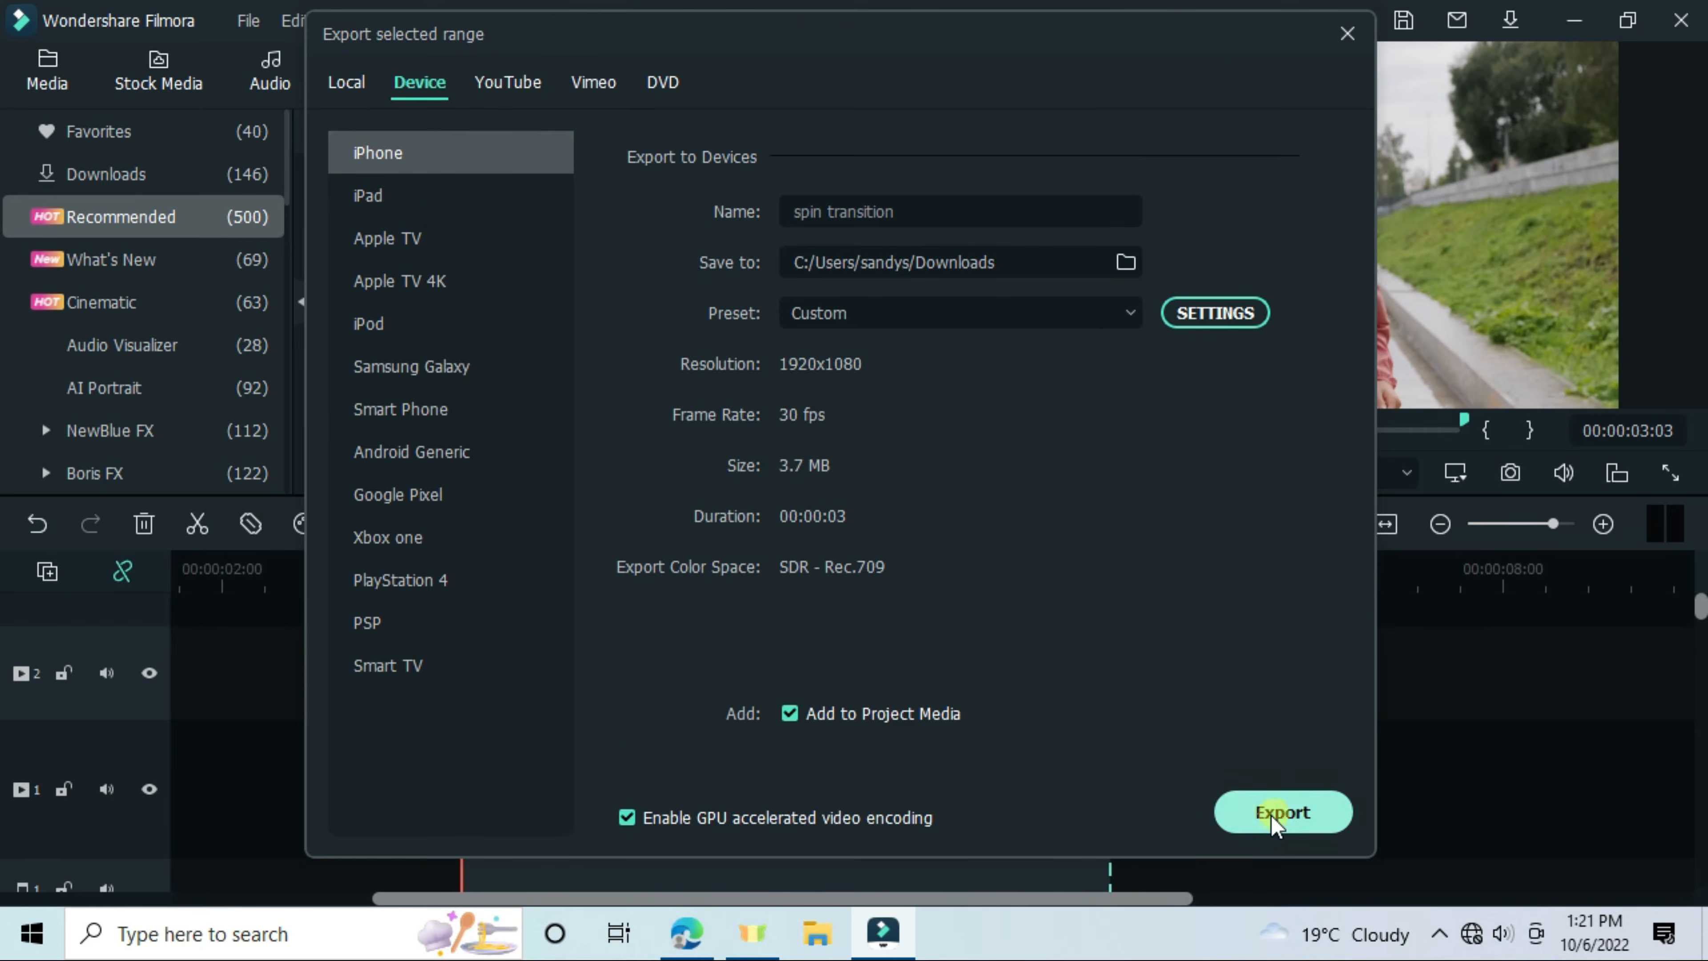
click(1267, 812)
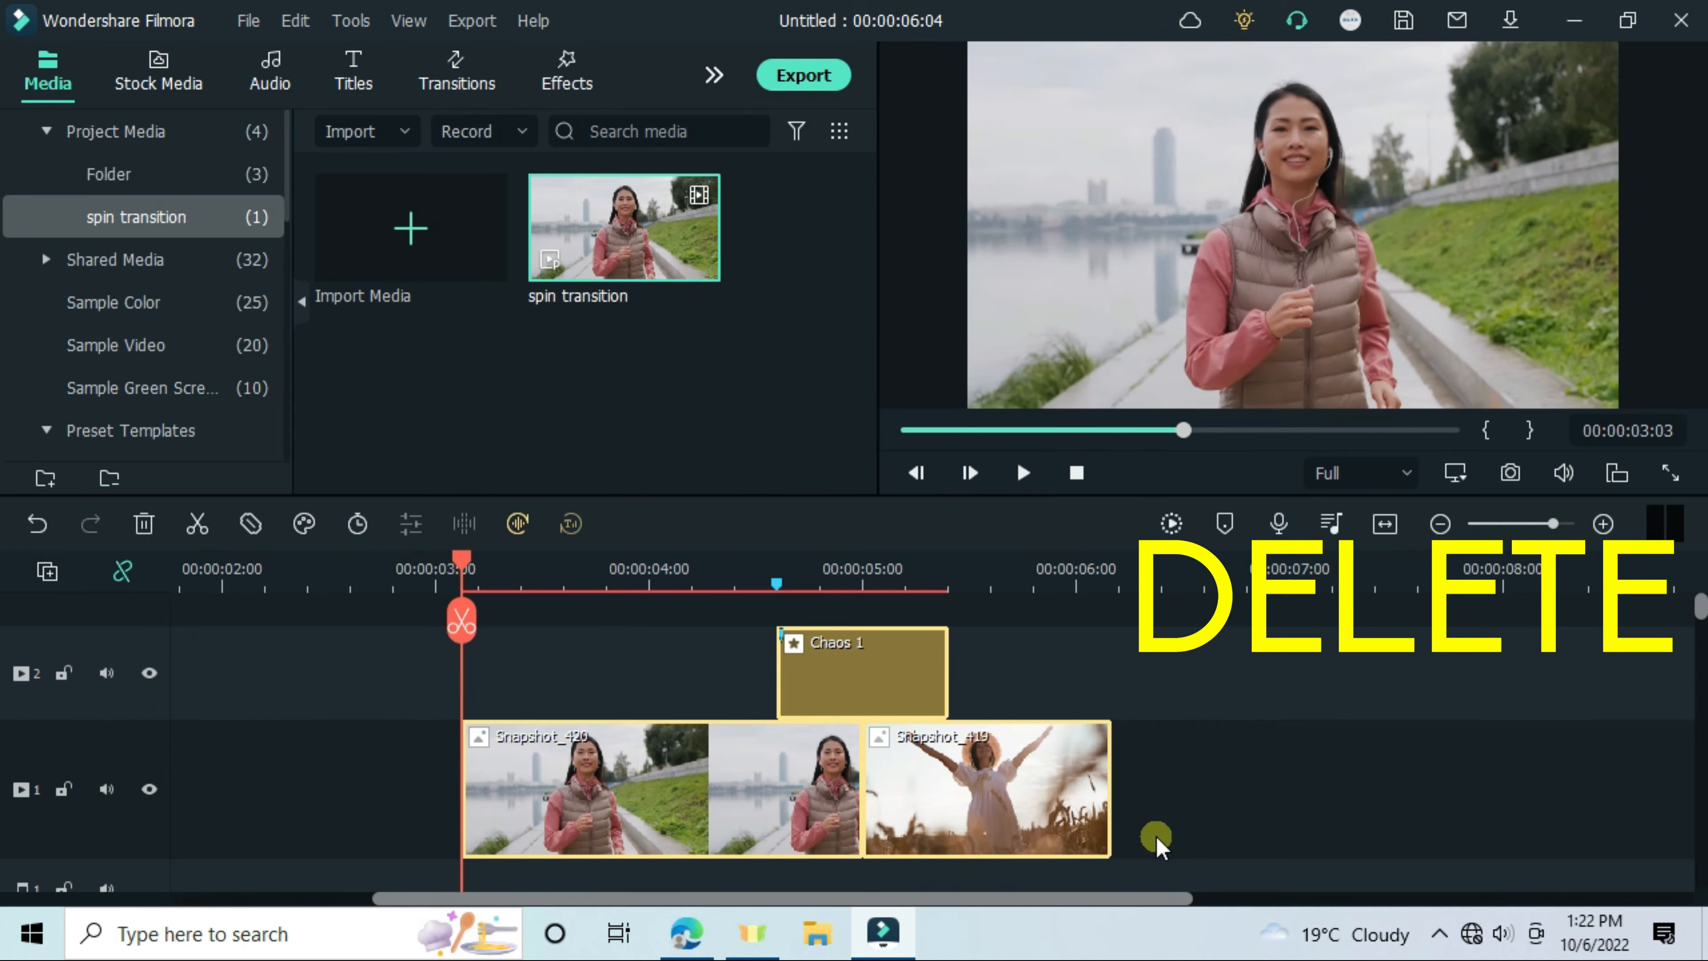
- Delete the snapshot clips and the Chaos 1 effect, and place the exported spin transition video on track 1 at 00:00:03:03
key(Delete)
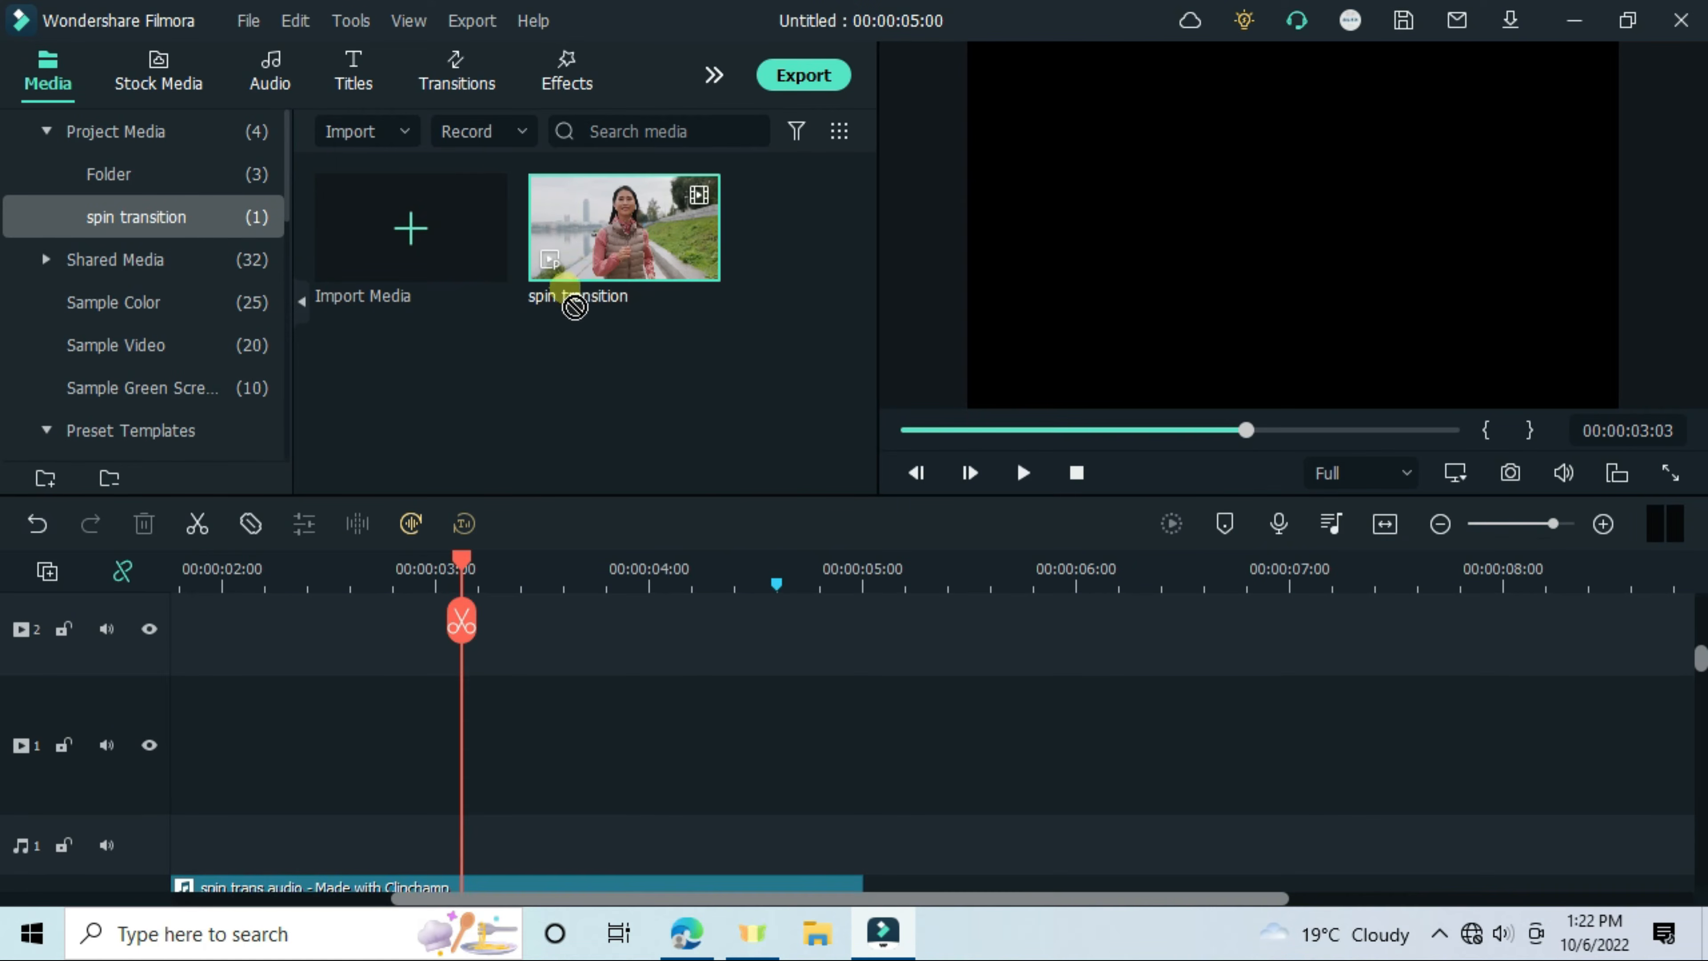
drag(673, 434, 447, 767)
- Split the spin transition clip on track 1 at 00:00:04:24
click(811, 572)
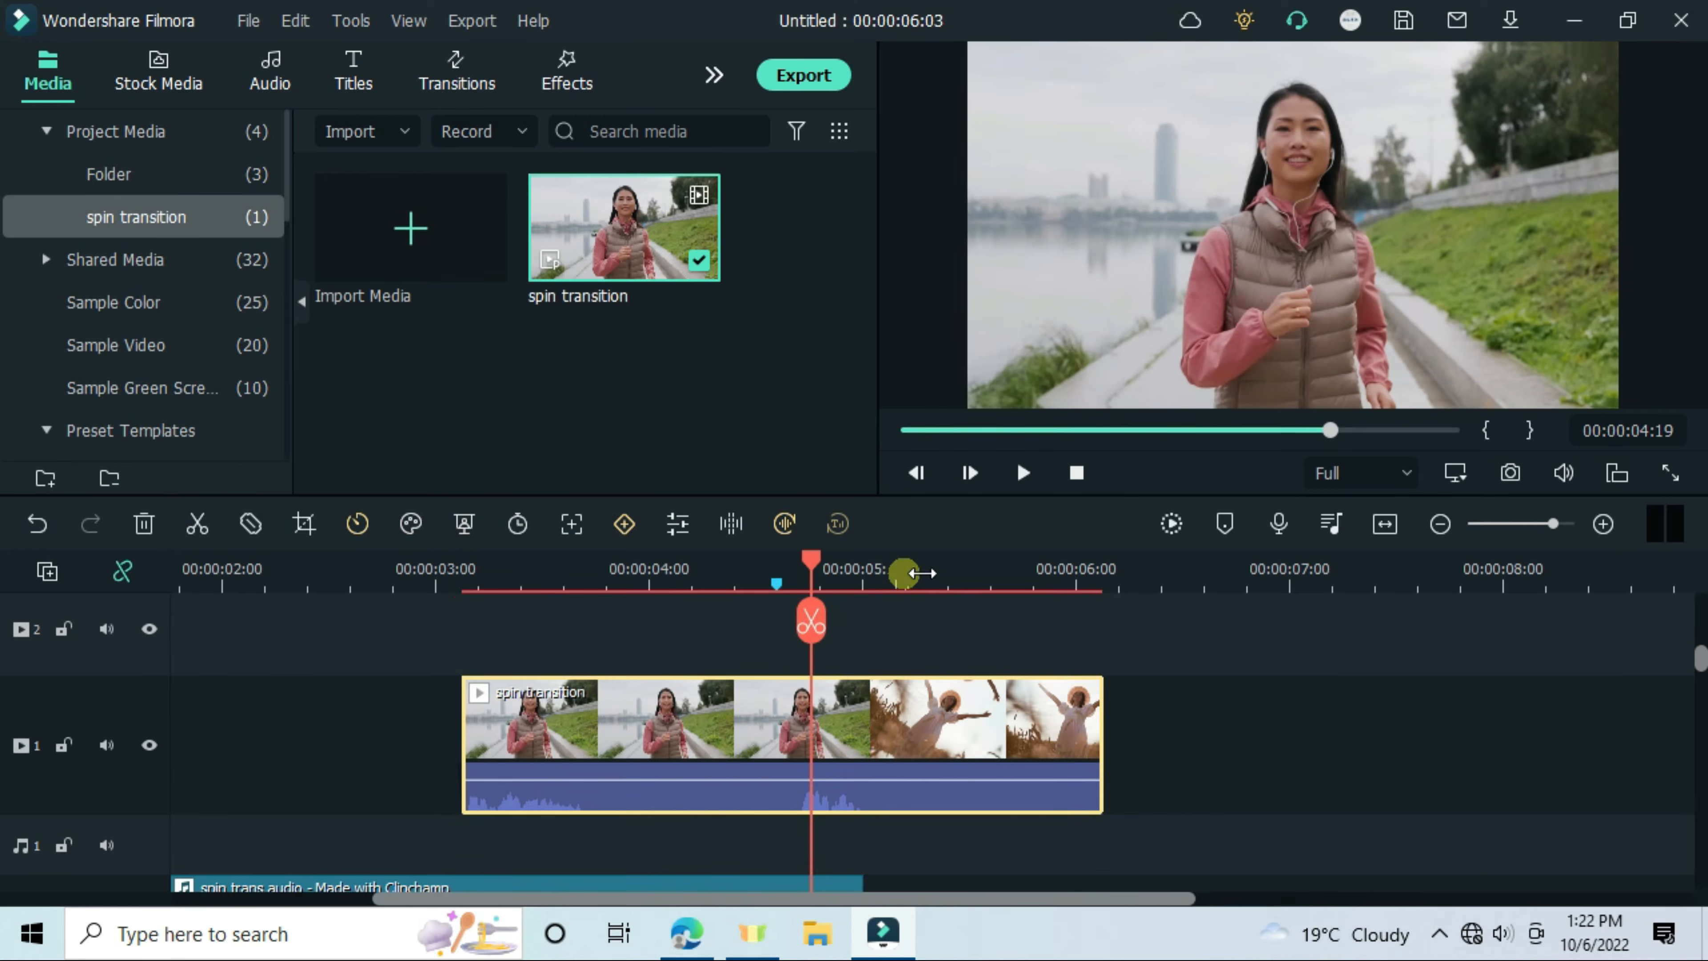
scroll(902, 572, up, 5)
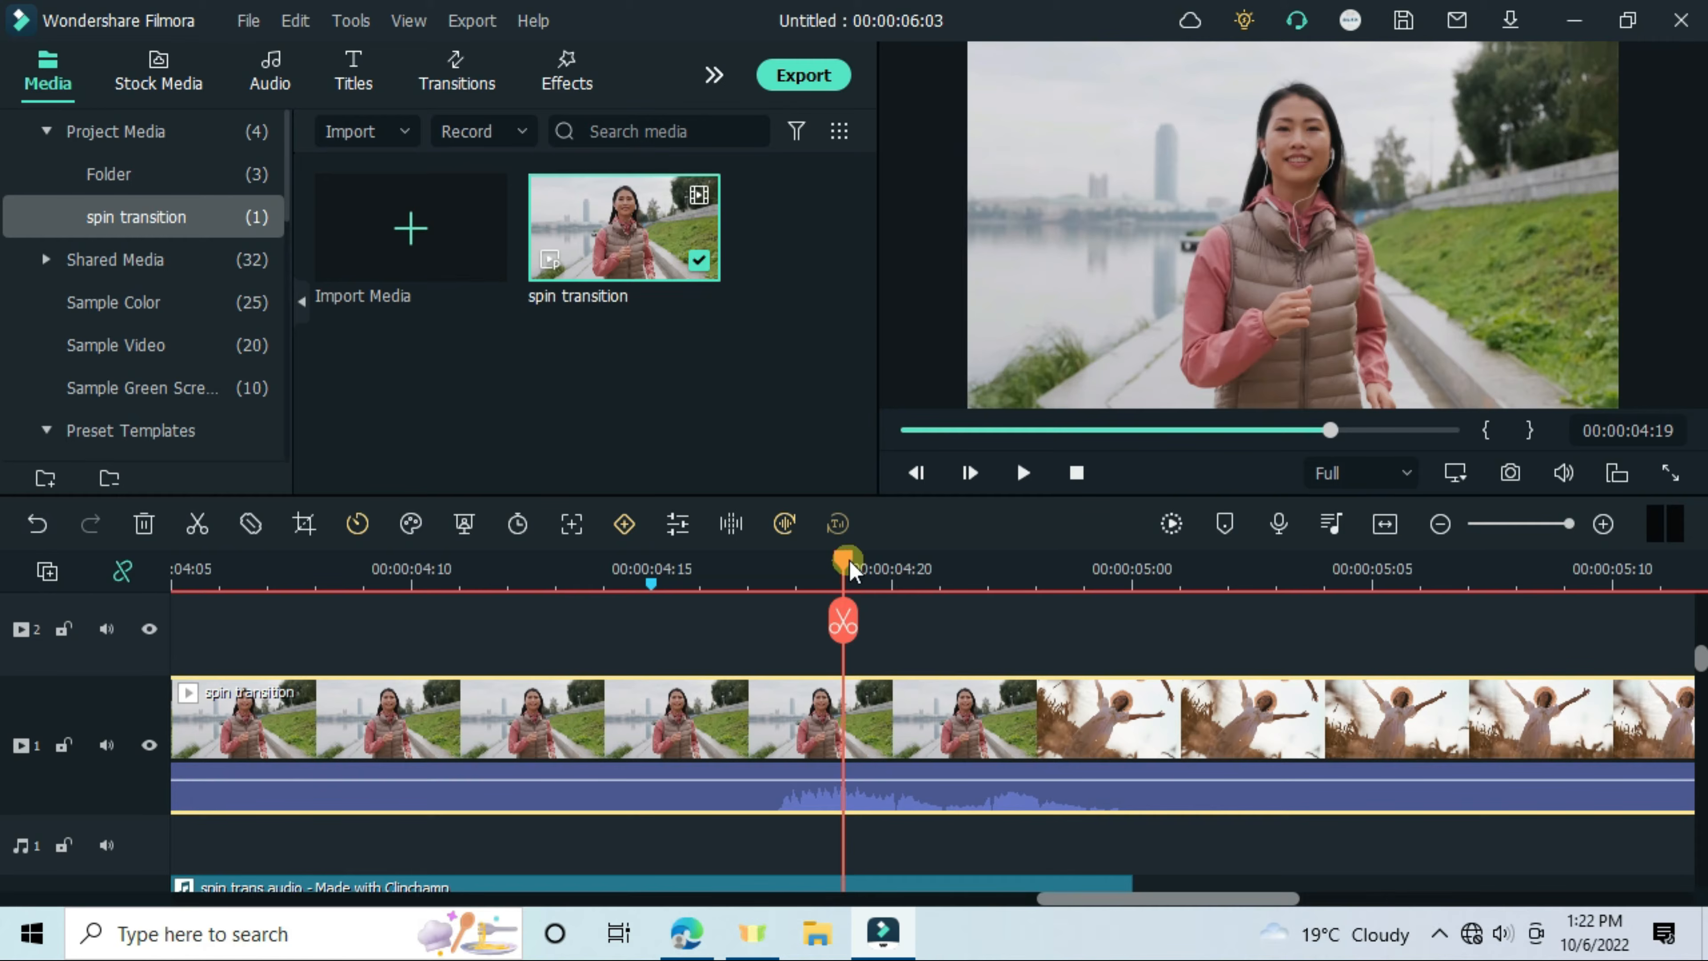
drag(889, 573, 1082, 616)
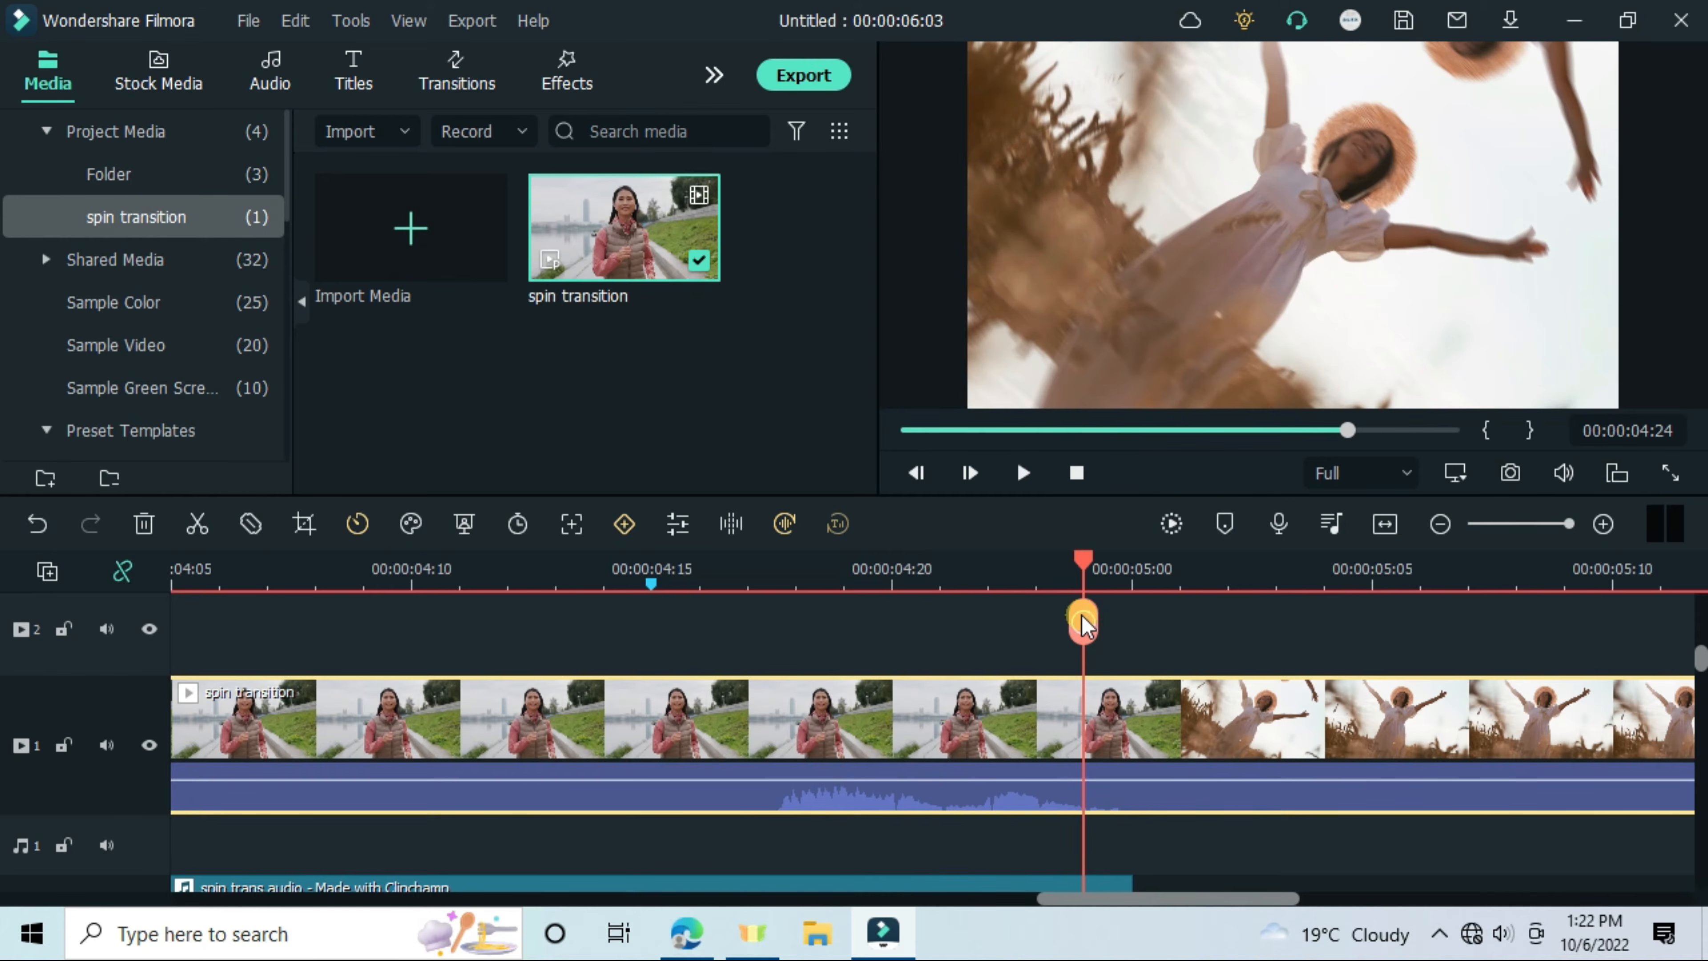
click(1082, 622)
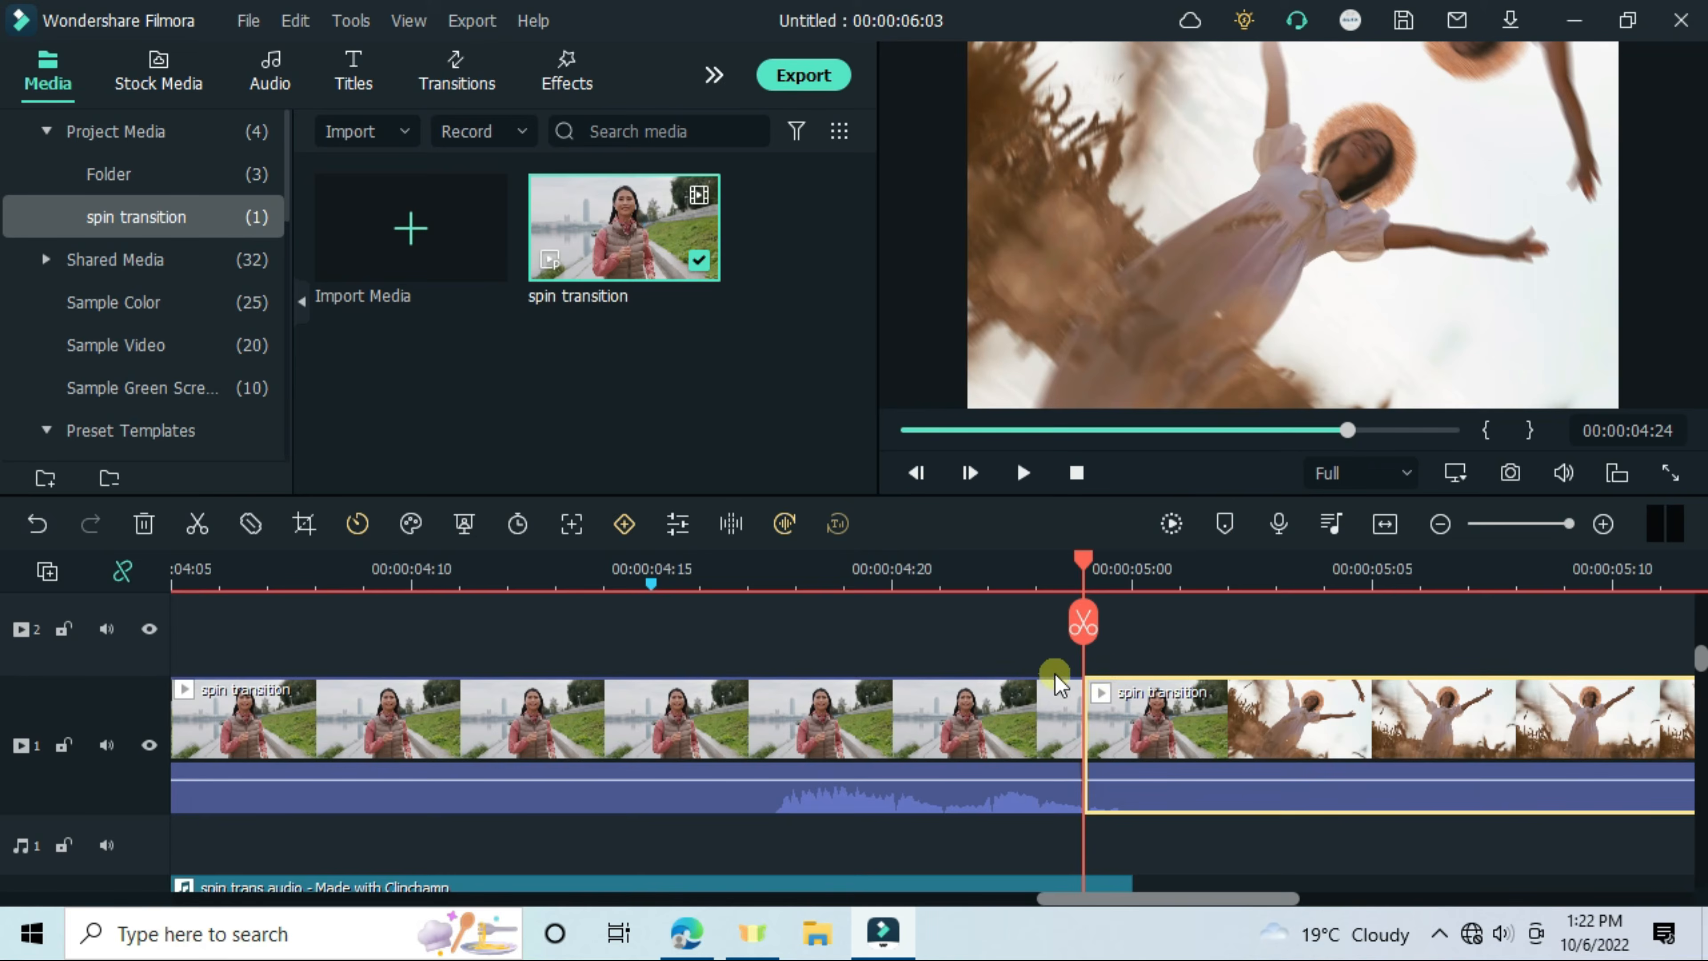
- Flip the second part of the split spin transition clip horizontally and apply the transform
double_click(1163, 730)
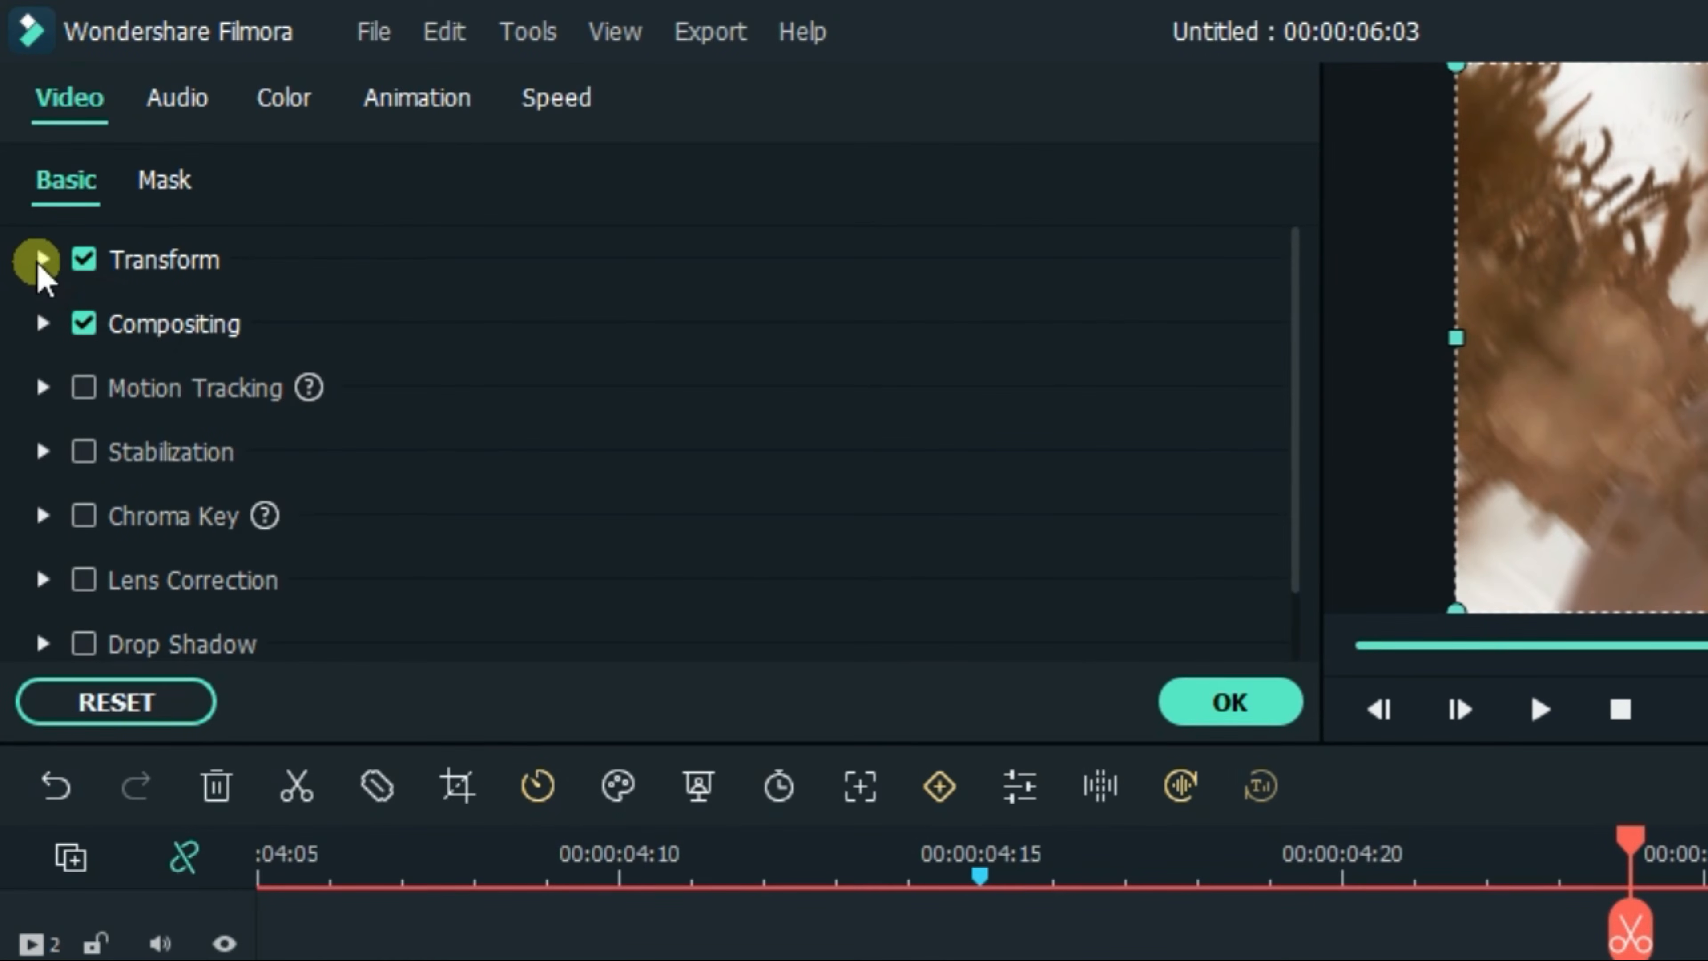
click(42, 259)
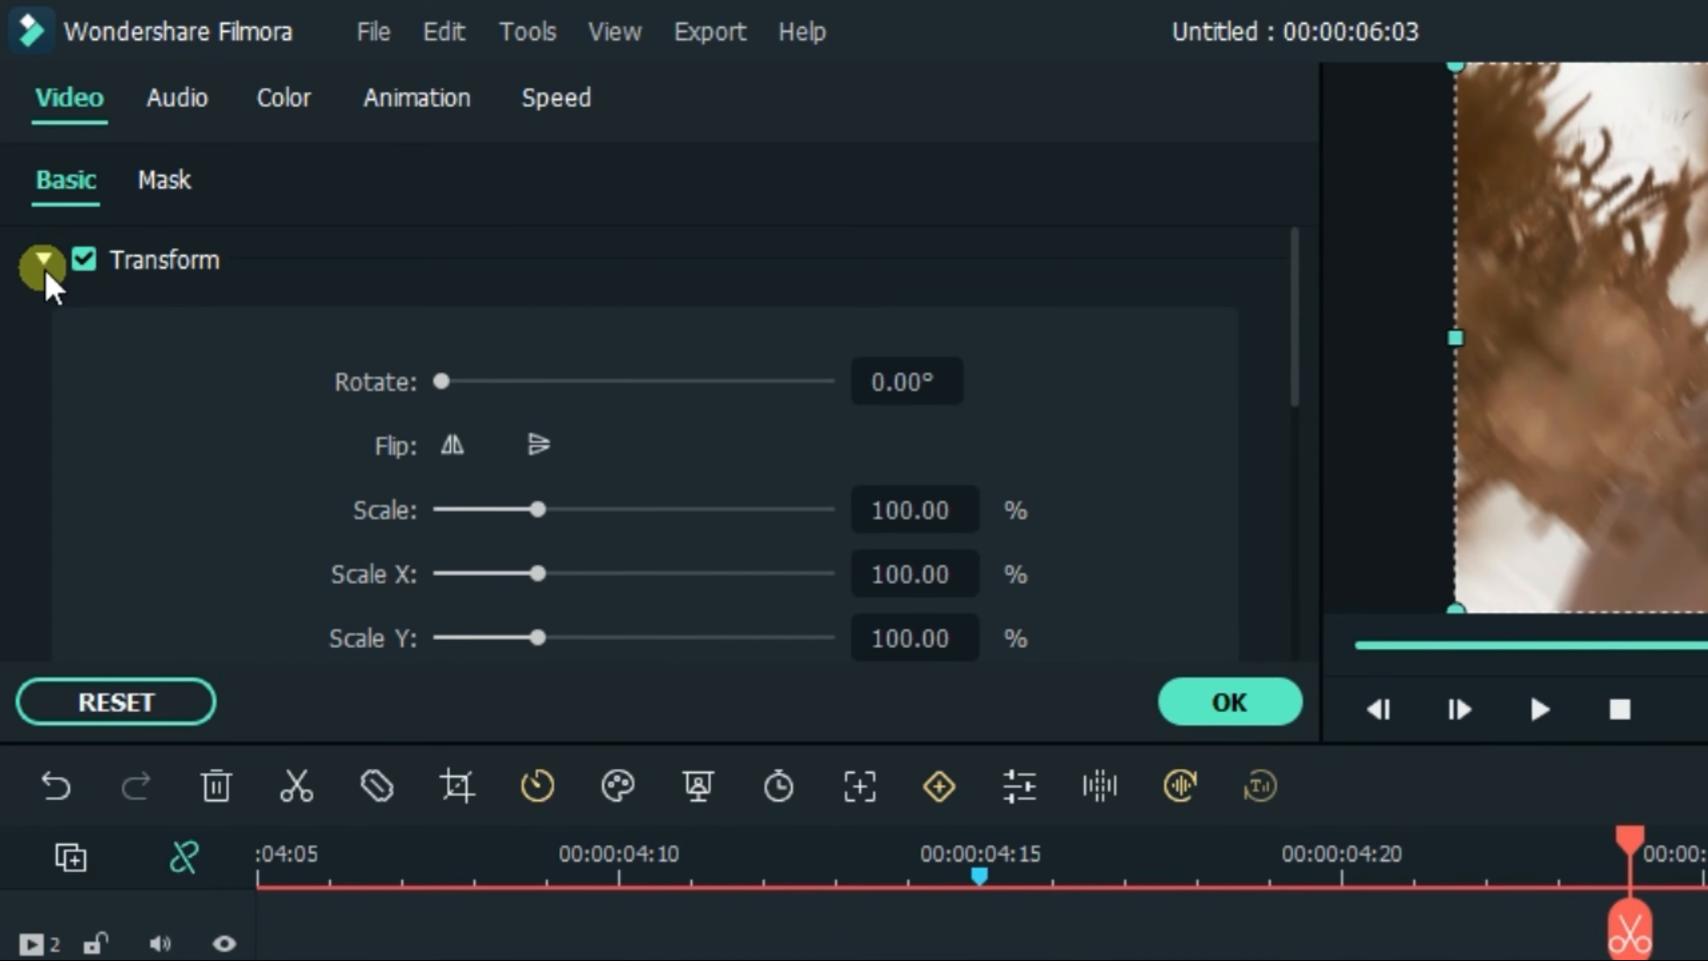
click(449, 445)
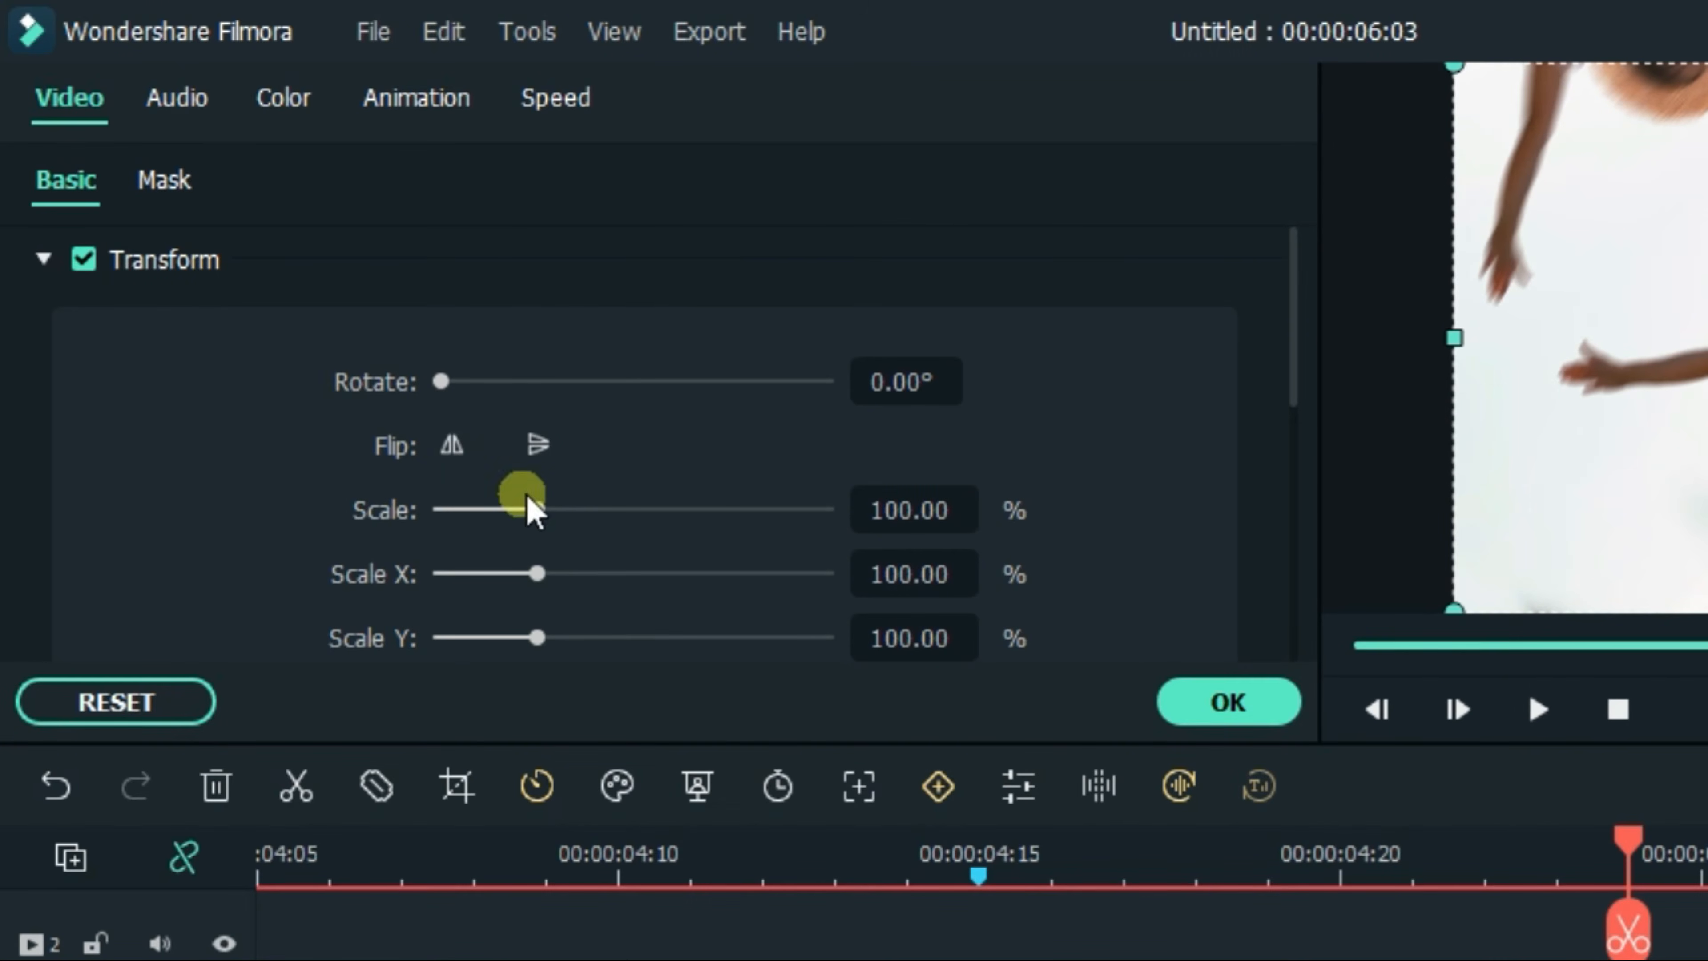
click(1281, 701)
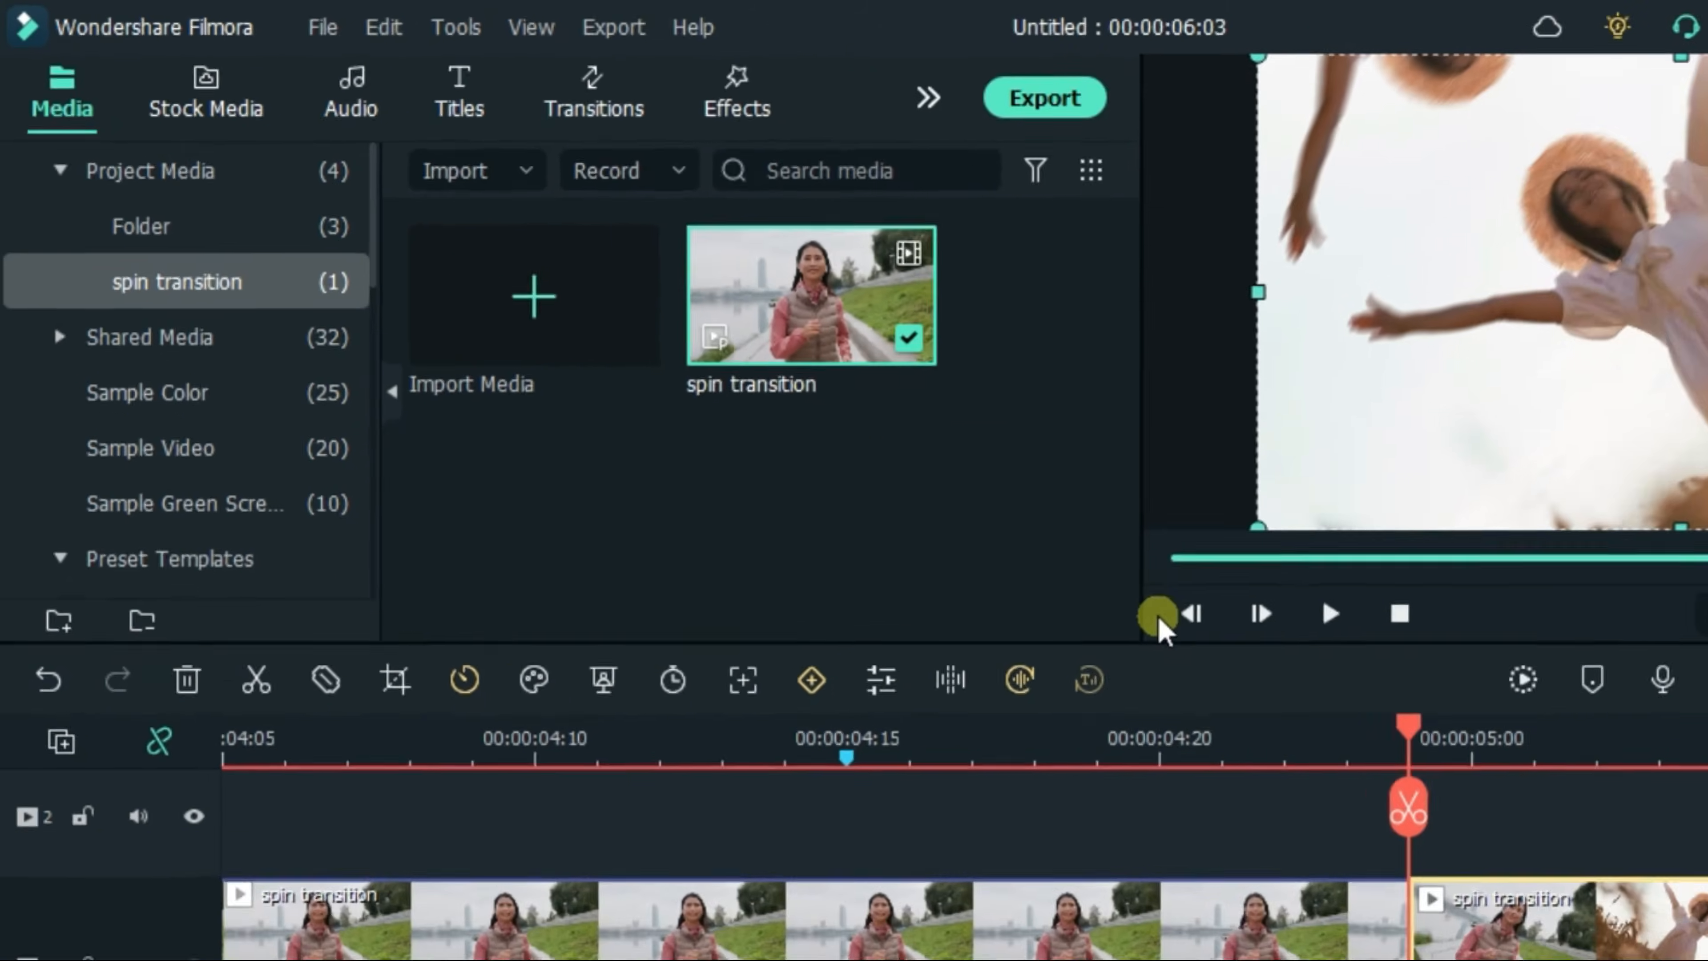
- Play back the spin transition clips on the timeline to review the spin between them
drag(1513, 749, 1146, 832)
click(1522, 680)
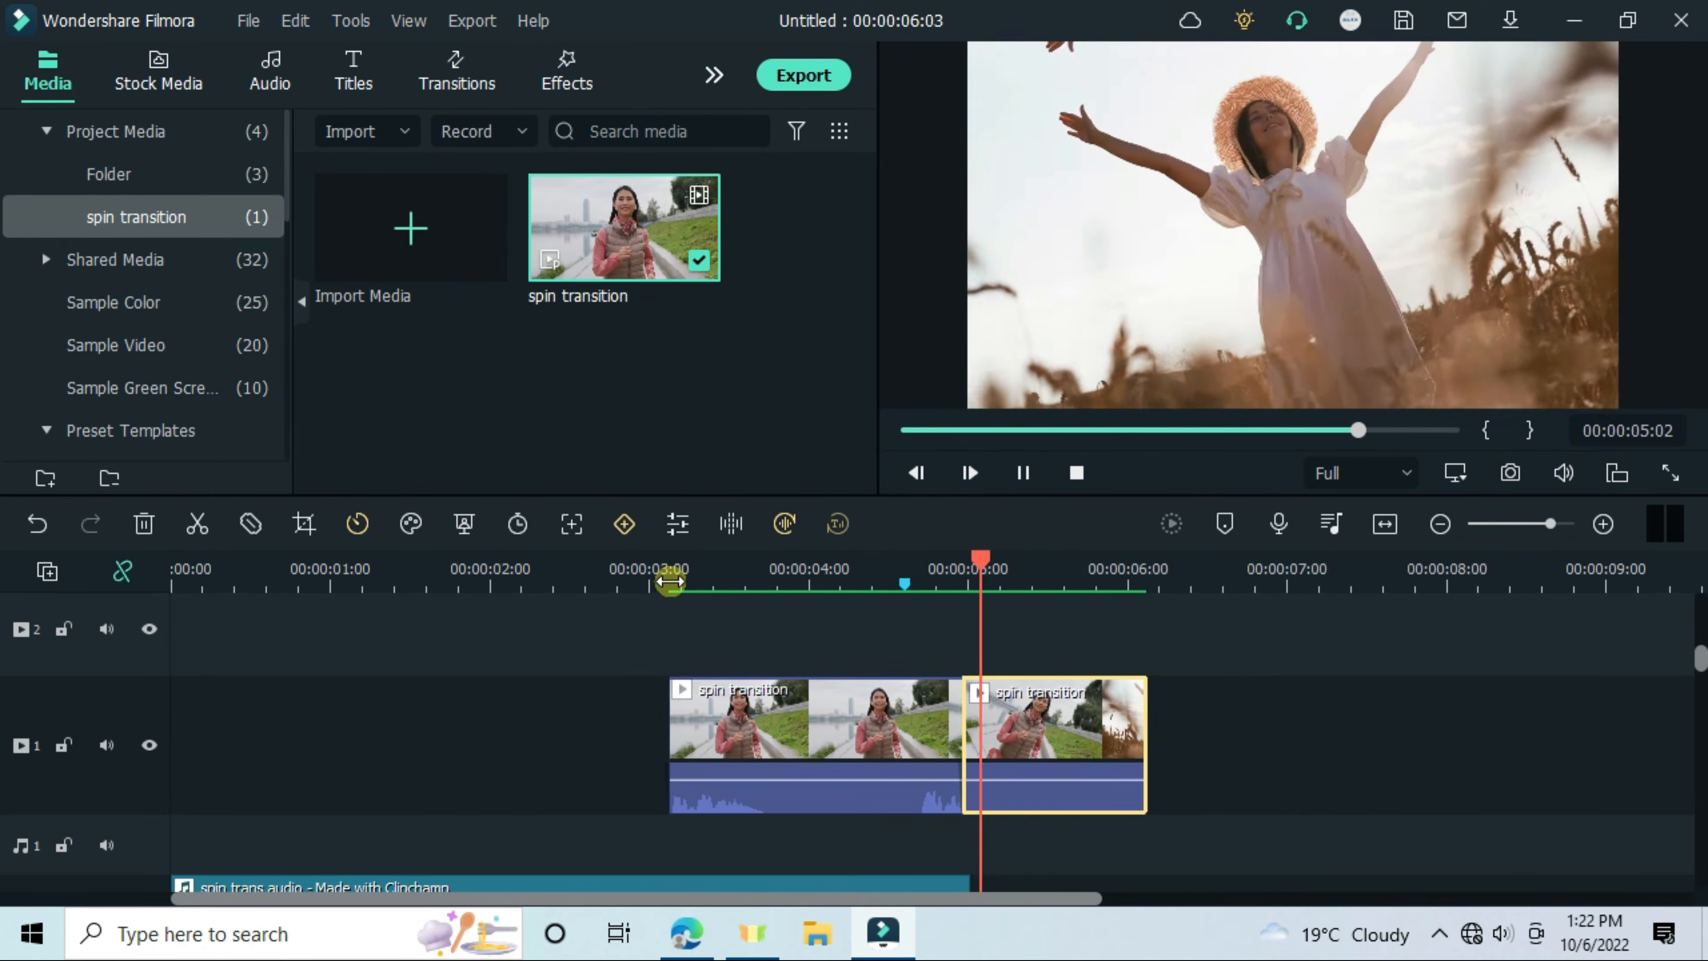
key(space)
key(space)
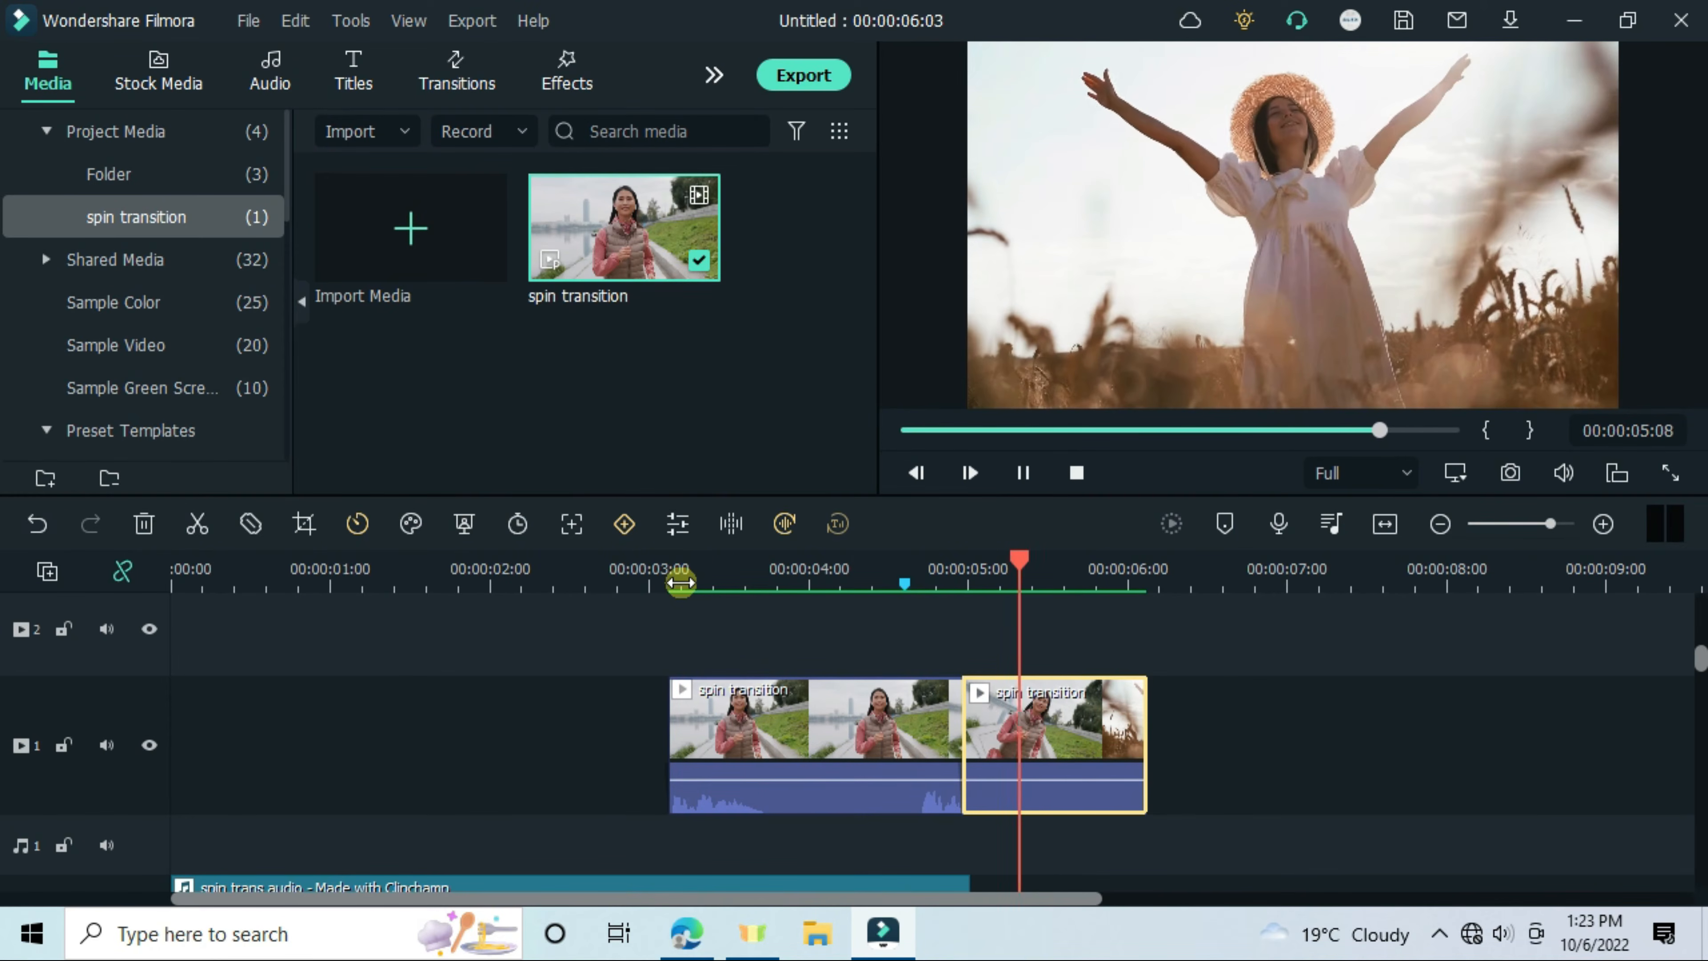
- Delete both parts of the spin transition clip from track 1
scroll(511, 747, up, 1)
drag(514, 747, 1078, 847)
key(Delete)
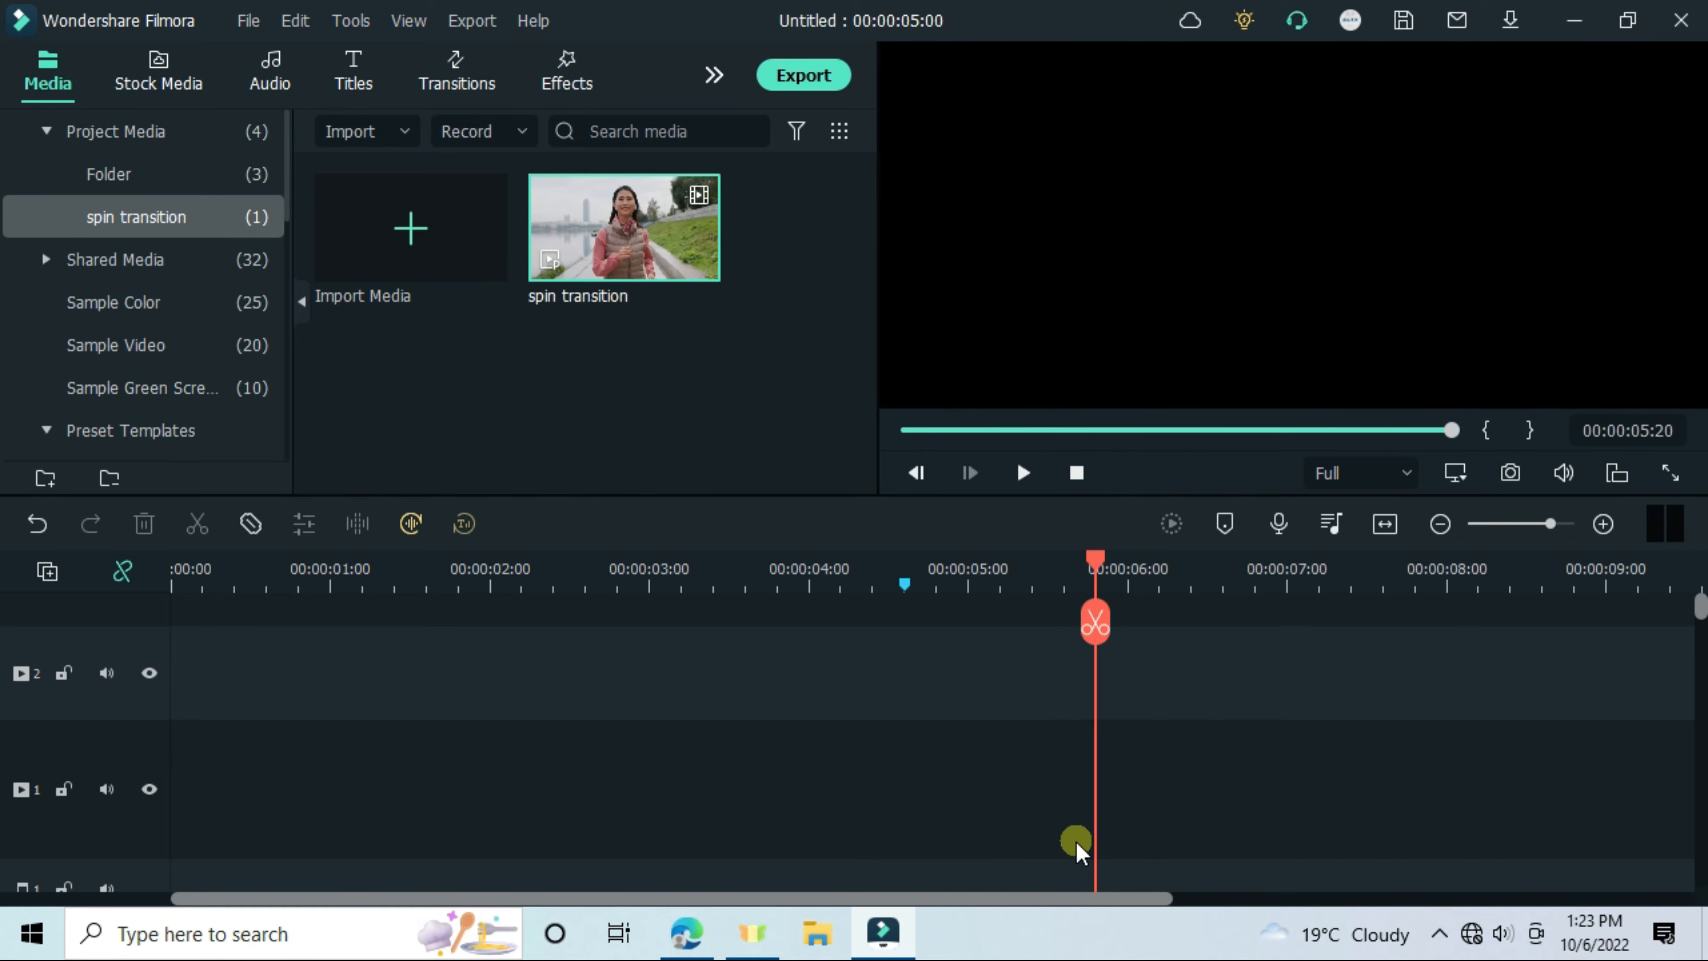
- Place Snapshot_420 from the project folder at the start of track 1, followed directly by Snapshot_419
click(119, 158)
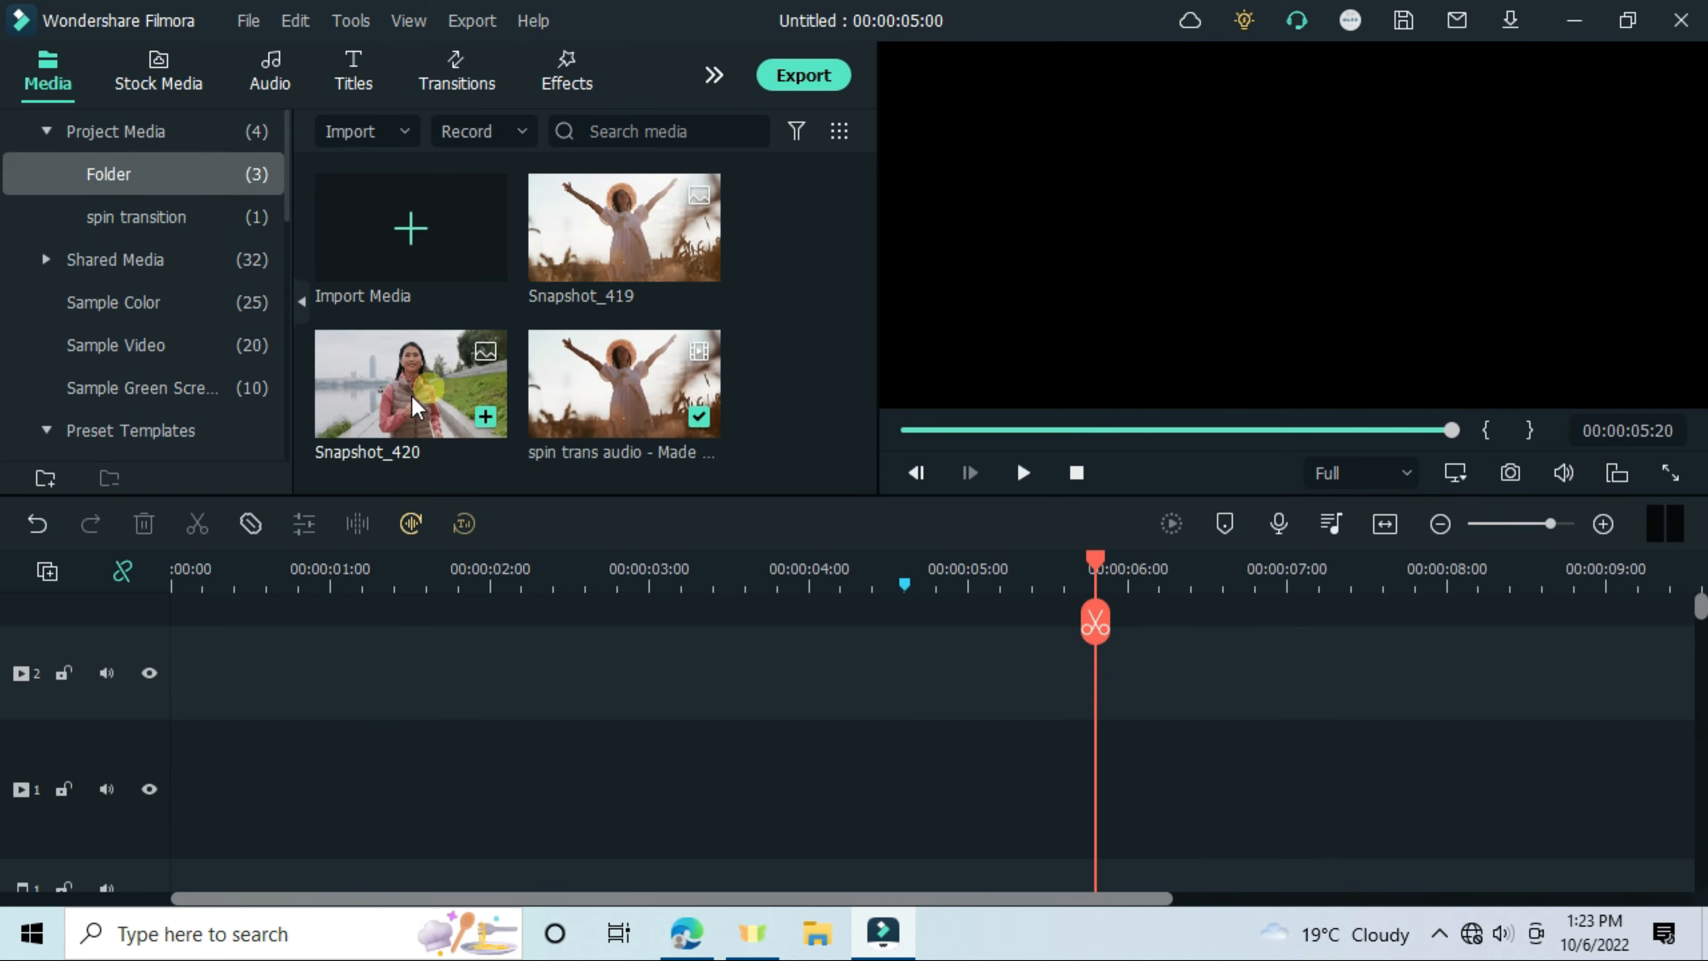
drag(411, 383, 427, 637)
drag(624, 242, 998, 673)
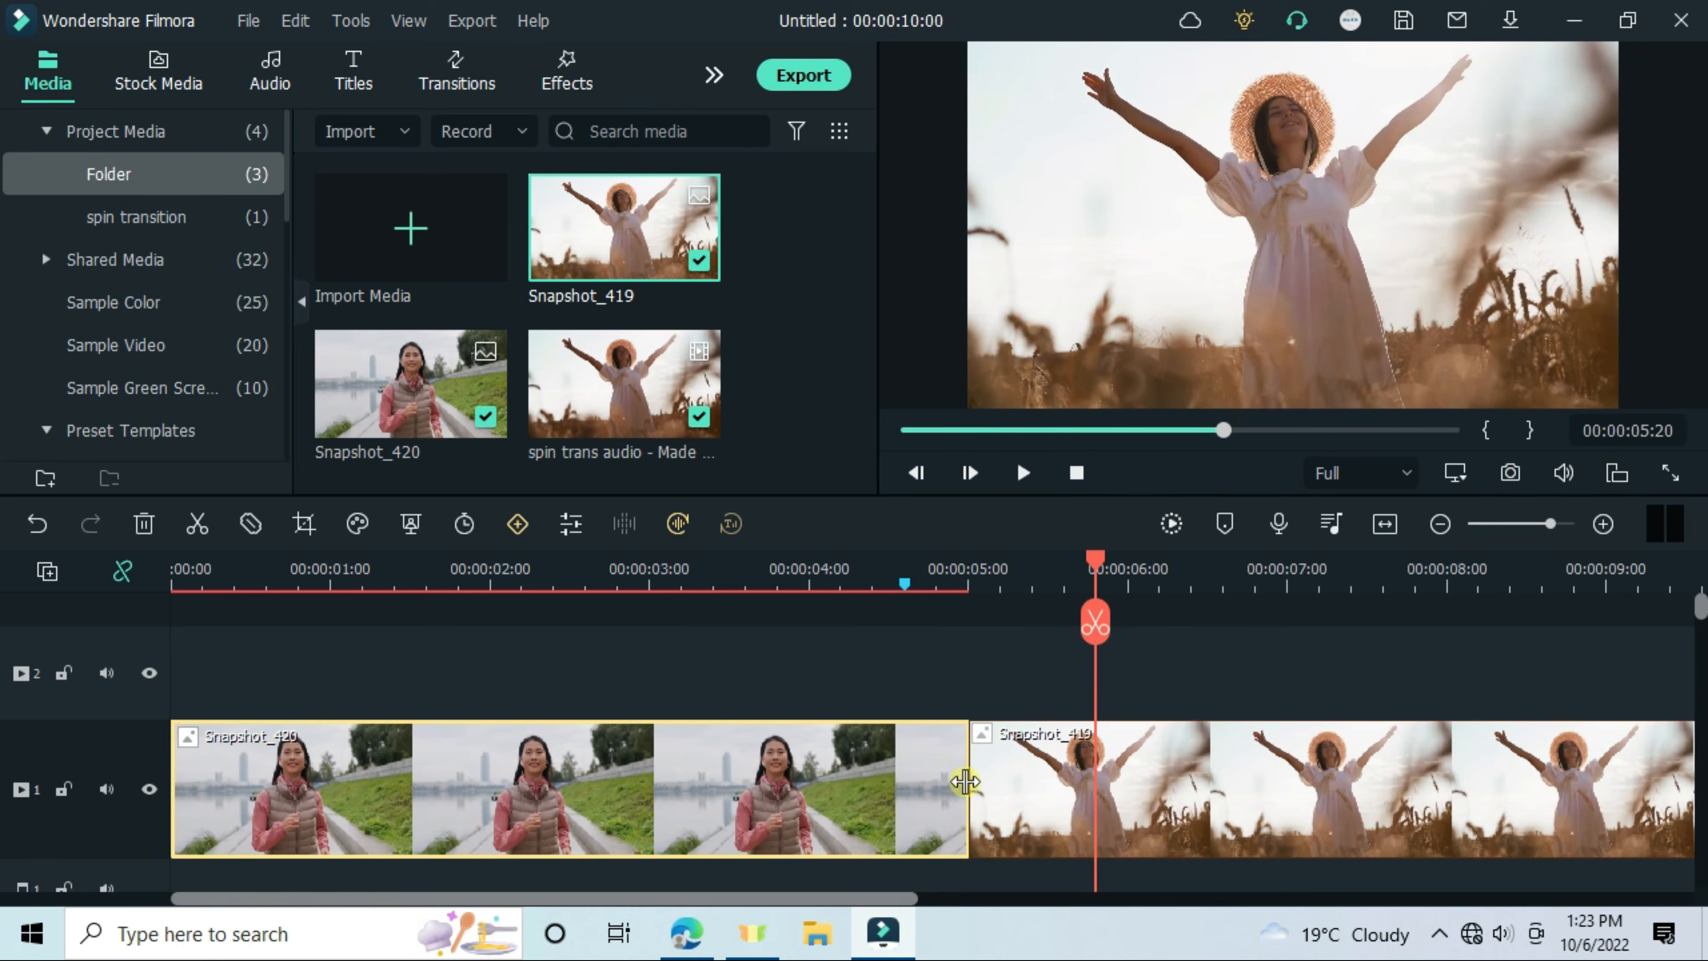
- Shorten Snapshot_420 to end at 00:00:01:15, then cut Snapshot_419 at 00:00:03:08 and delete the remainder
drag(968, 789, 426, 790)
click(632, 580)
drag(639, 623, 701, 632)
click(701, 633)
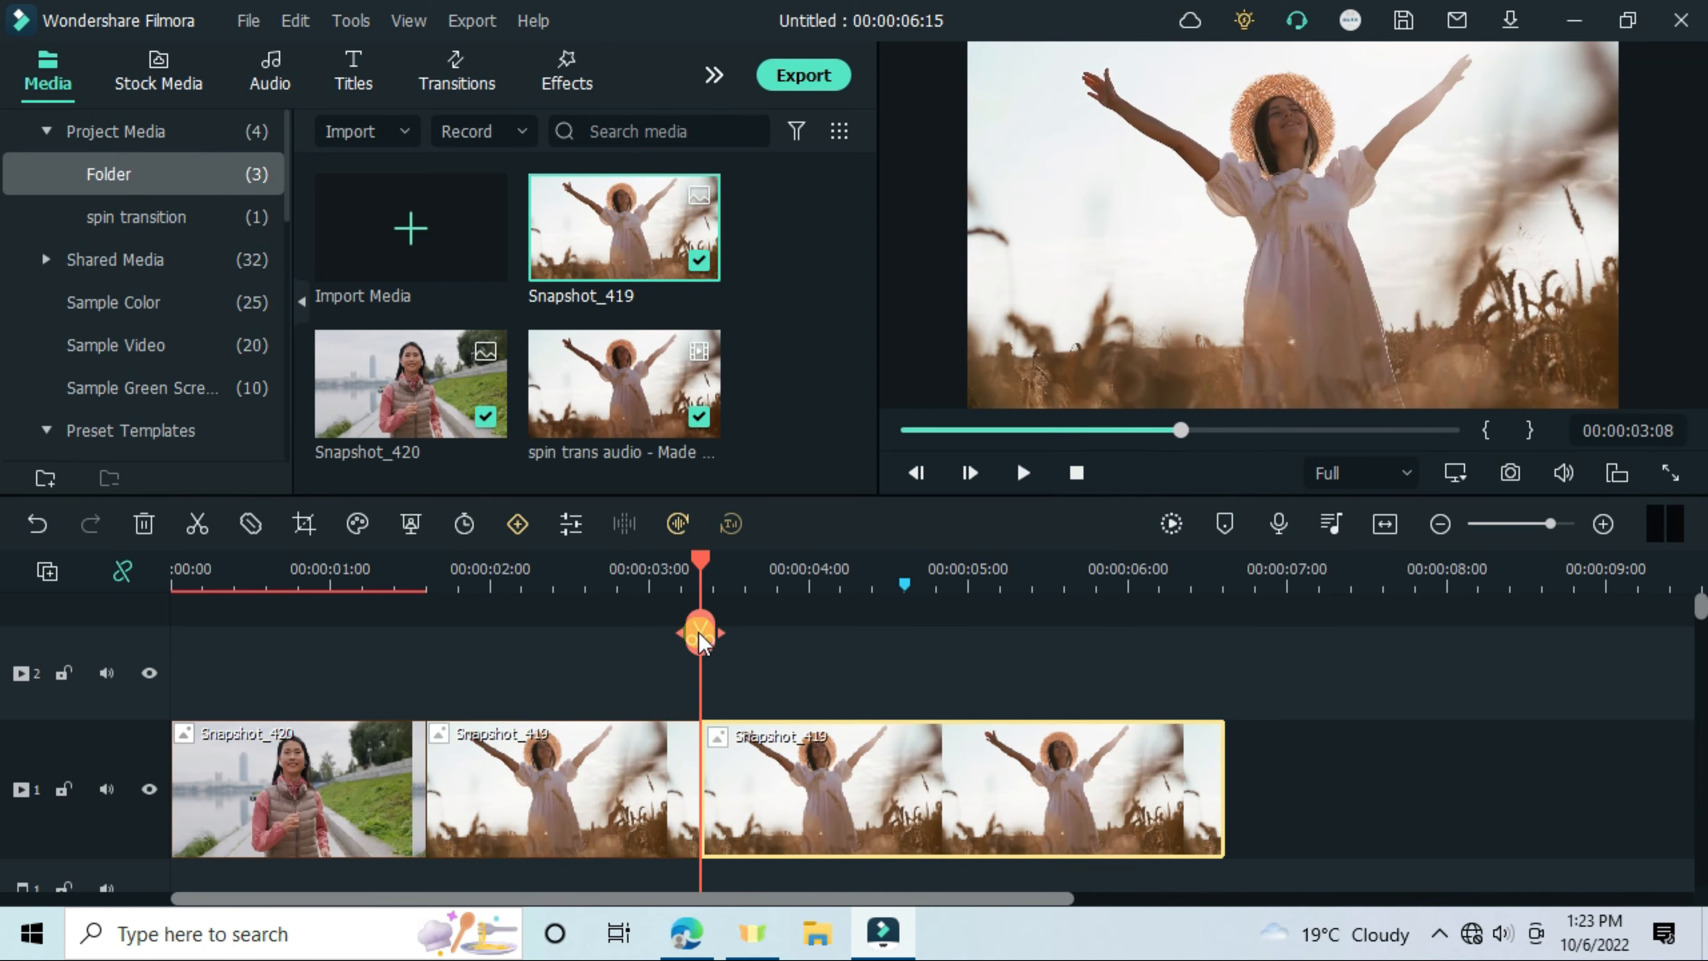
key(Delete)
- Add the Chaos 1 effect to track 2 from 00:00:01:05 and cut off everything after the snapshot boundary at 00:00:01:15
click(422, 579)
click(577, 89)
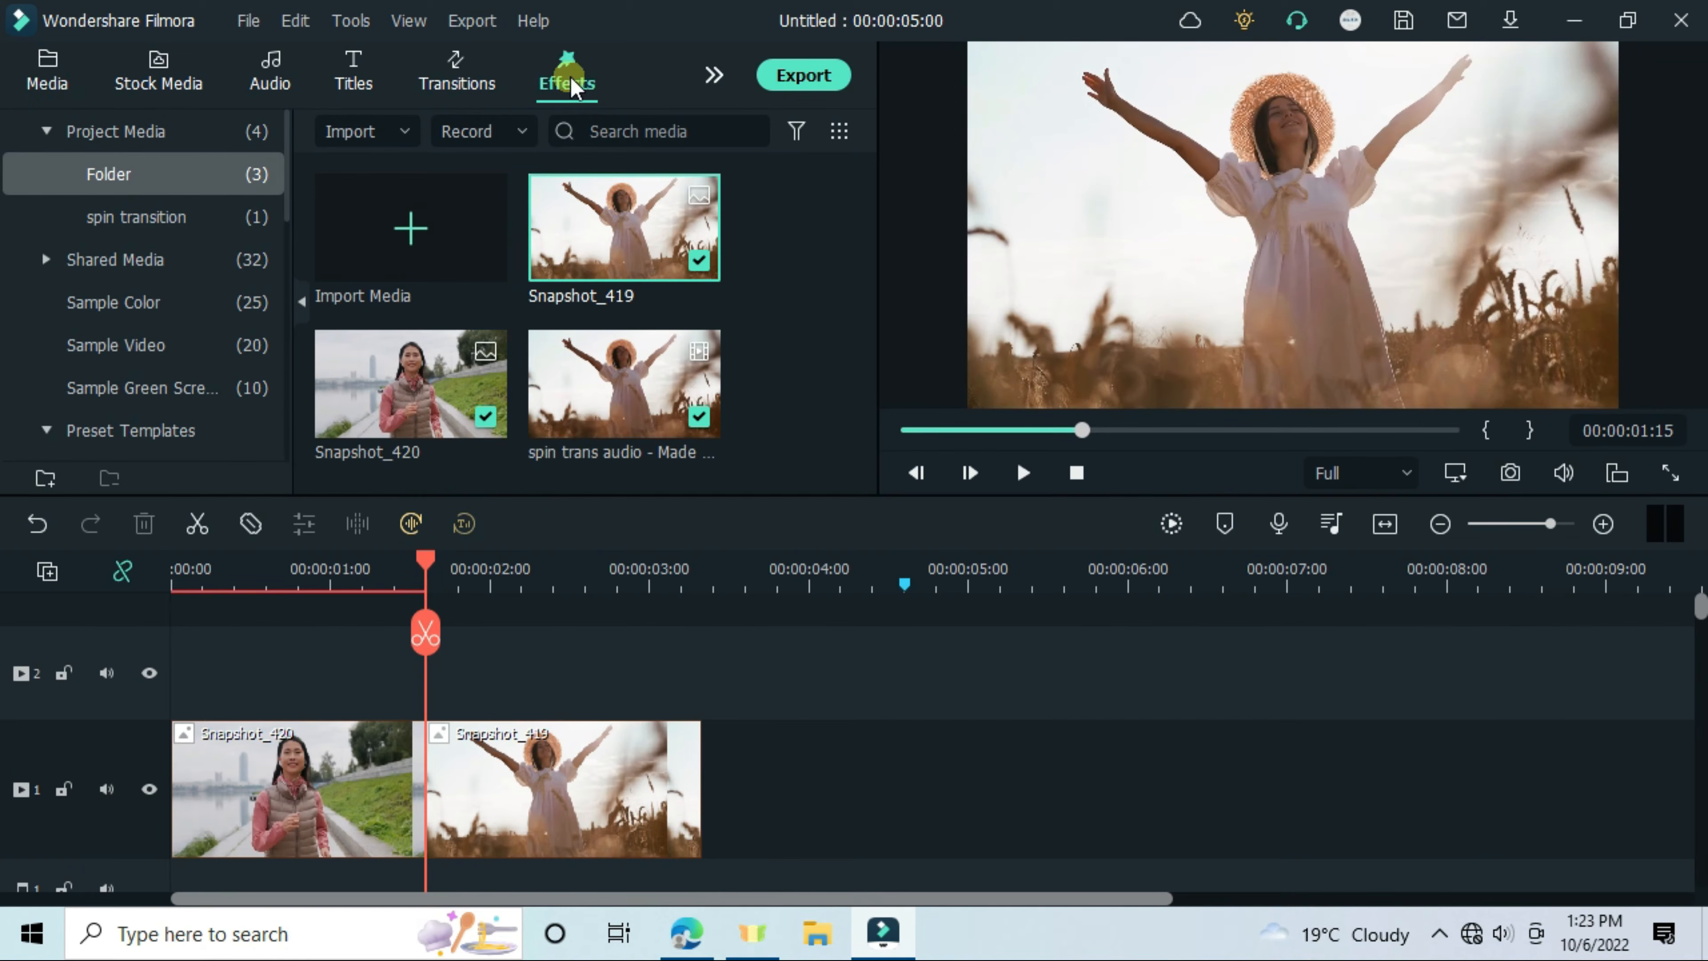
click(625, 291)
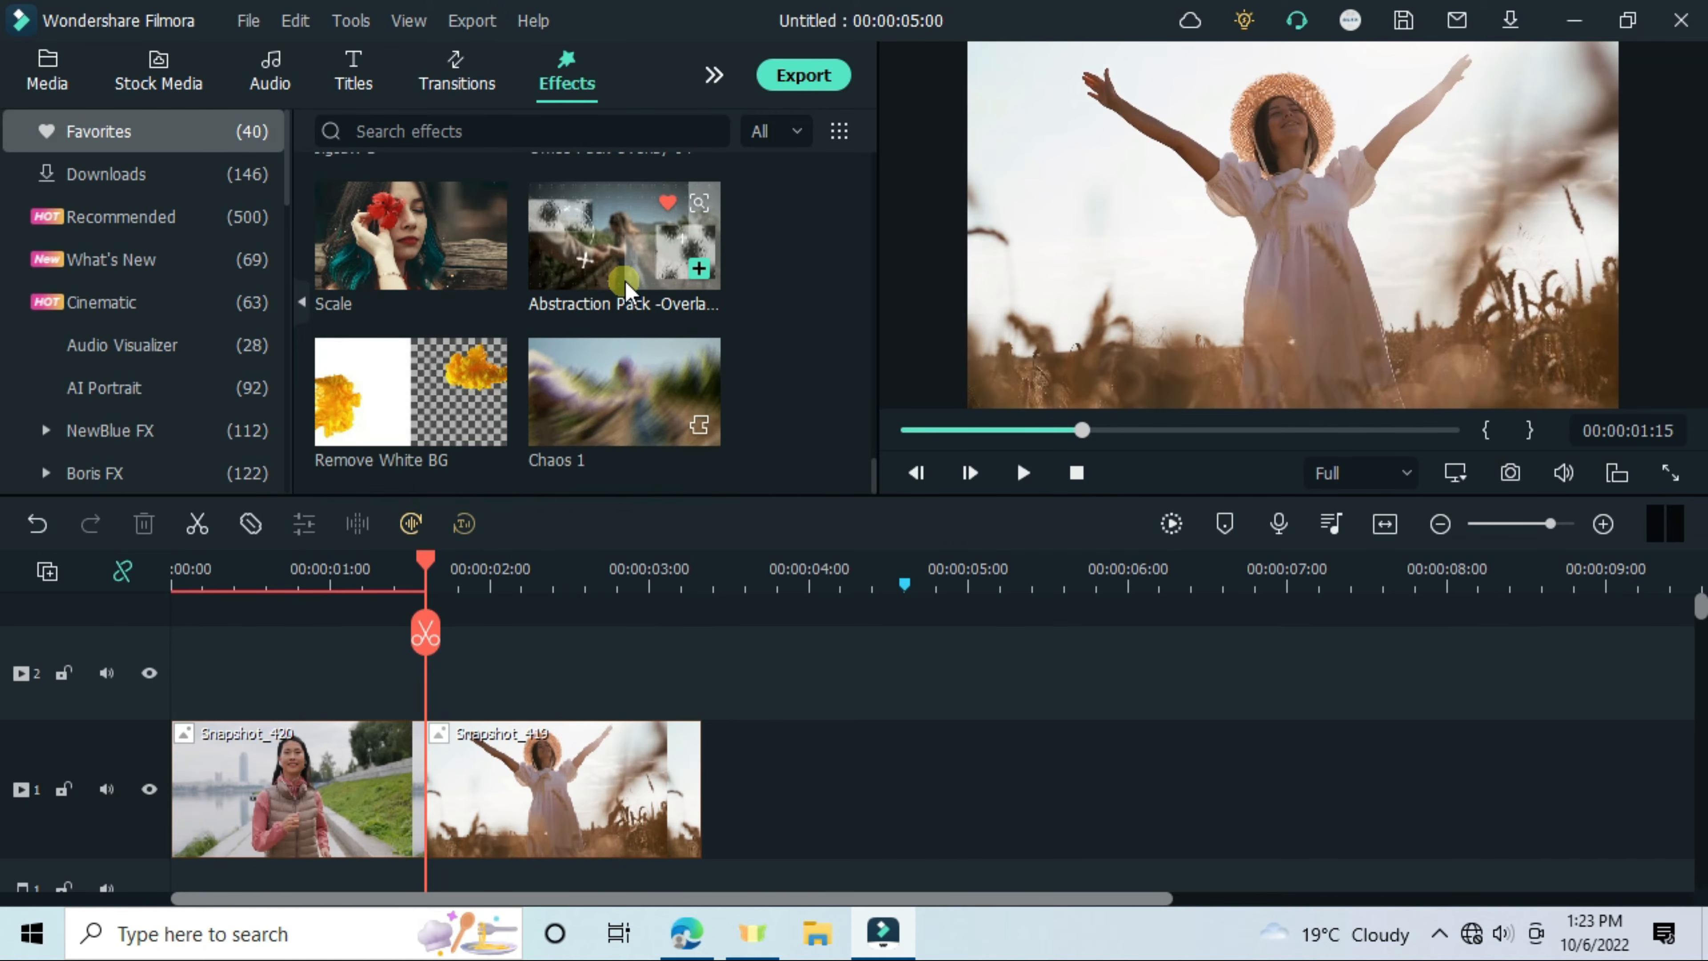
drag(618, 410, 387, 680)
click(426, 633)
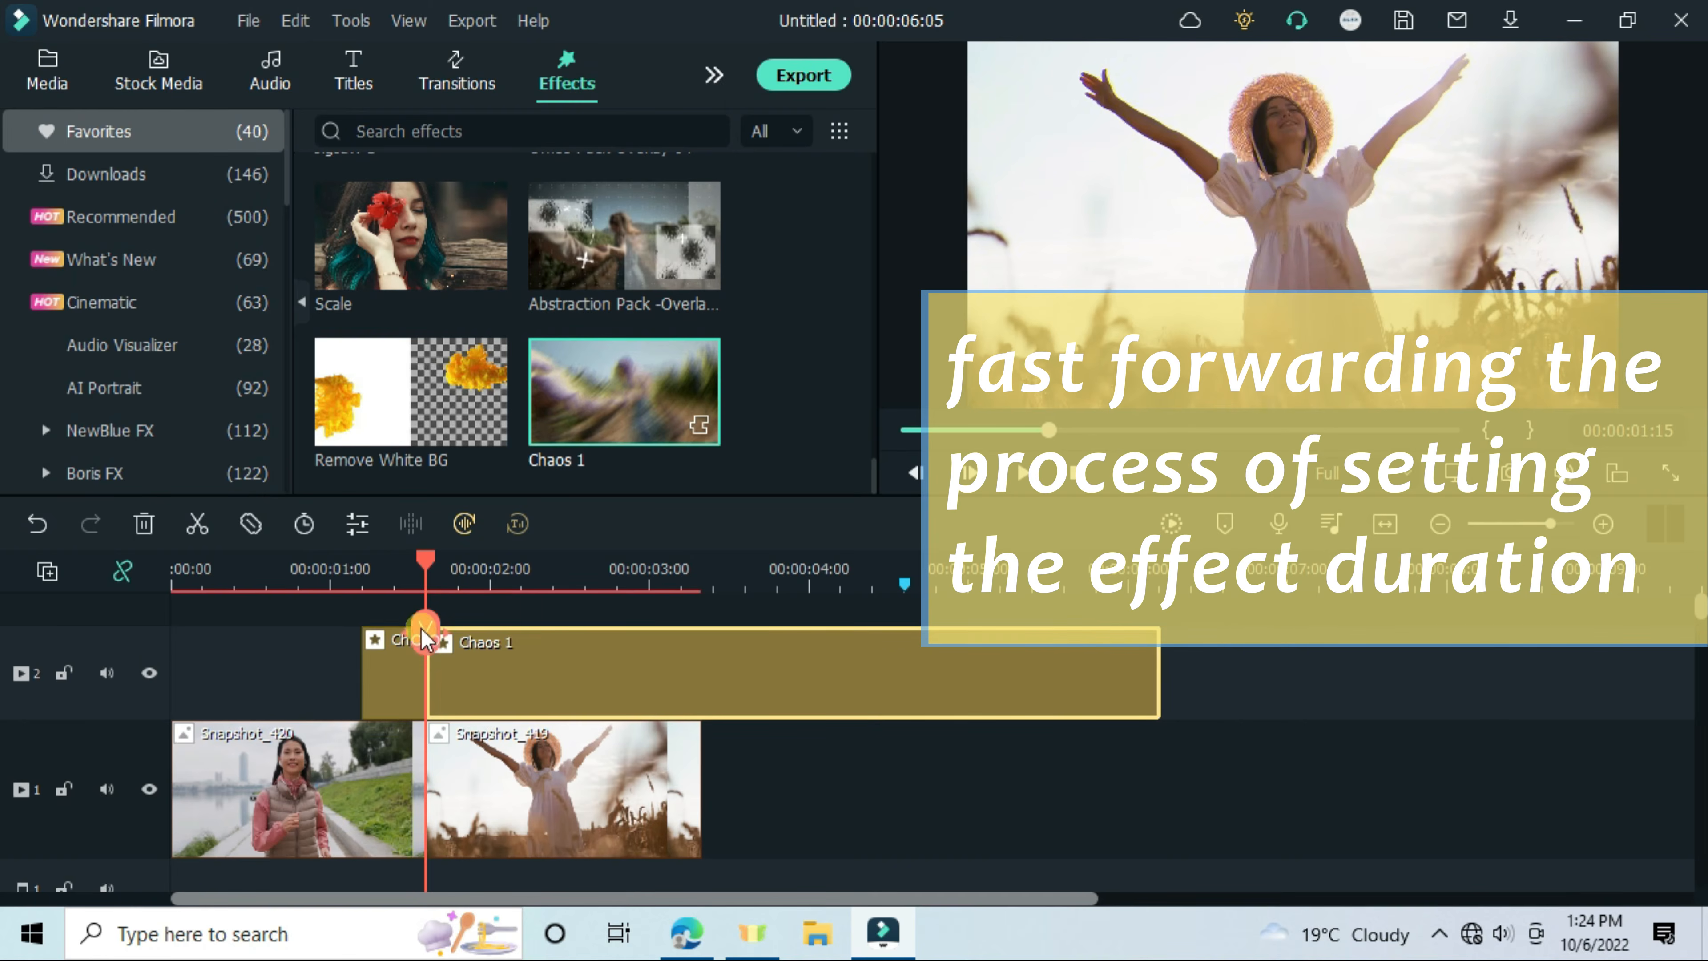
key(Delete)
- Extend the end of the Chaos 1 effect over Snapshot_419 to 00:00:02:00
click(368, 572)
click(429, 584)
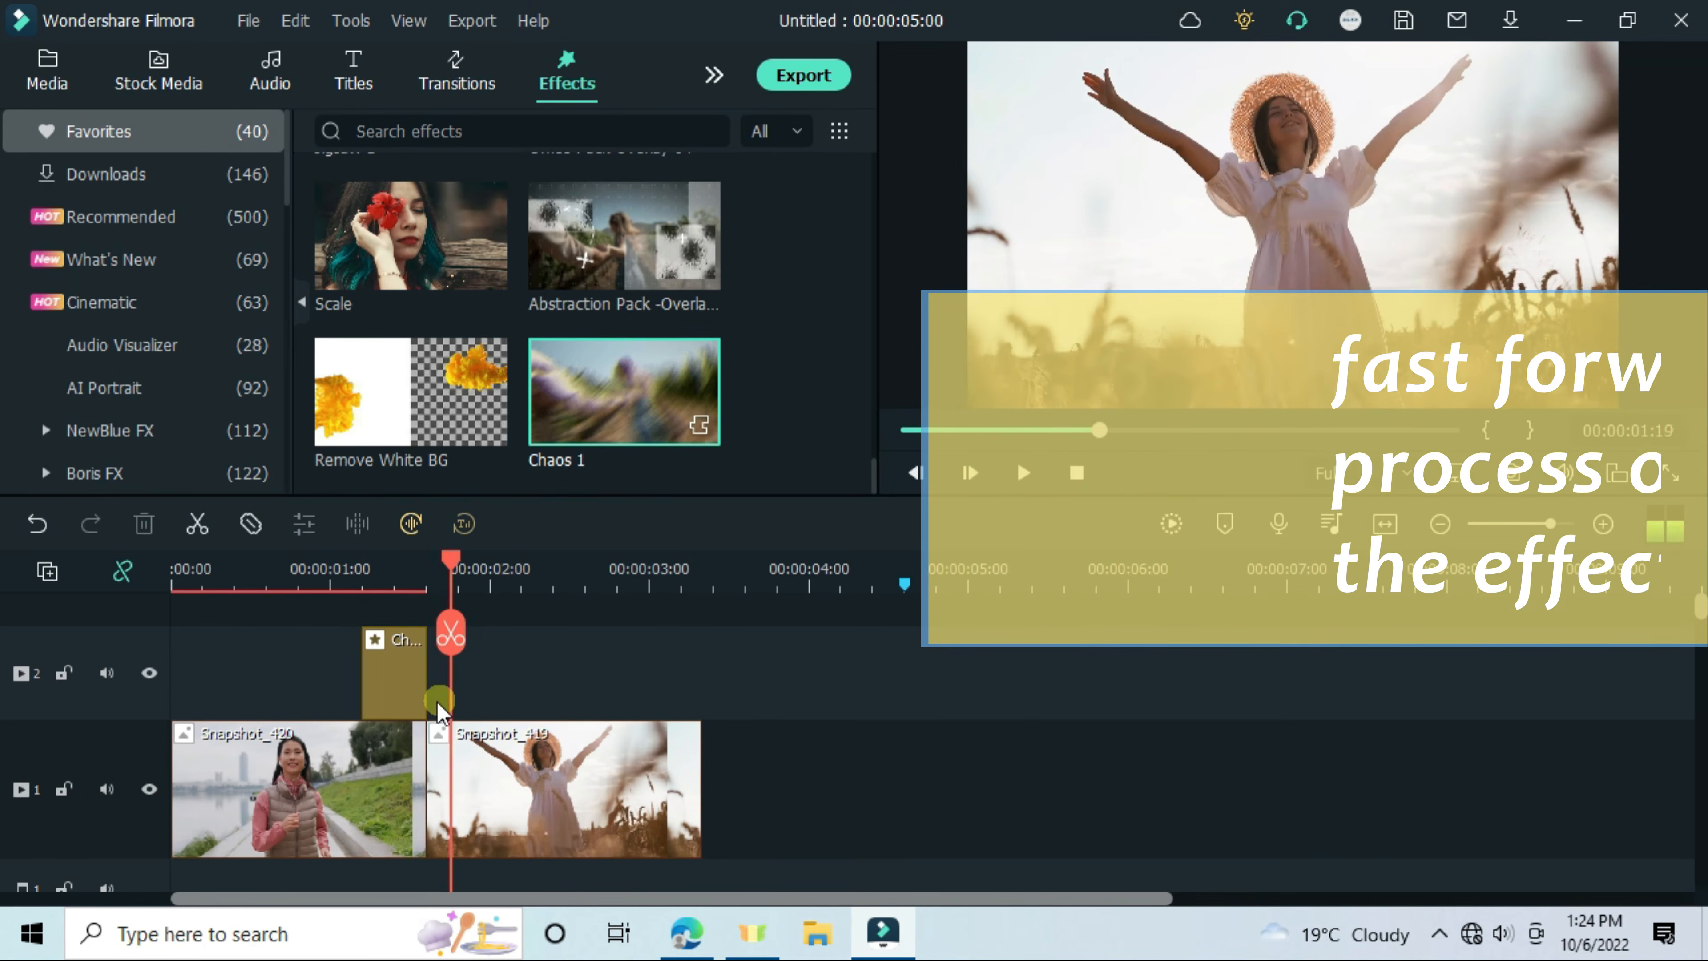
drag(424, 693, 485, 700)
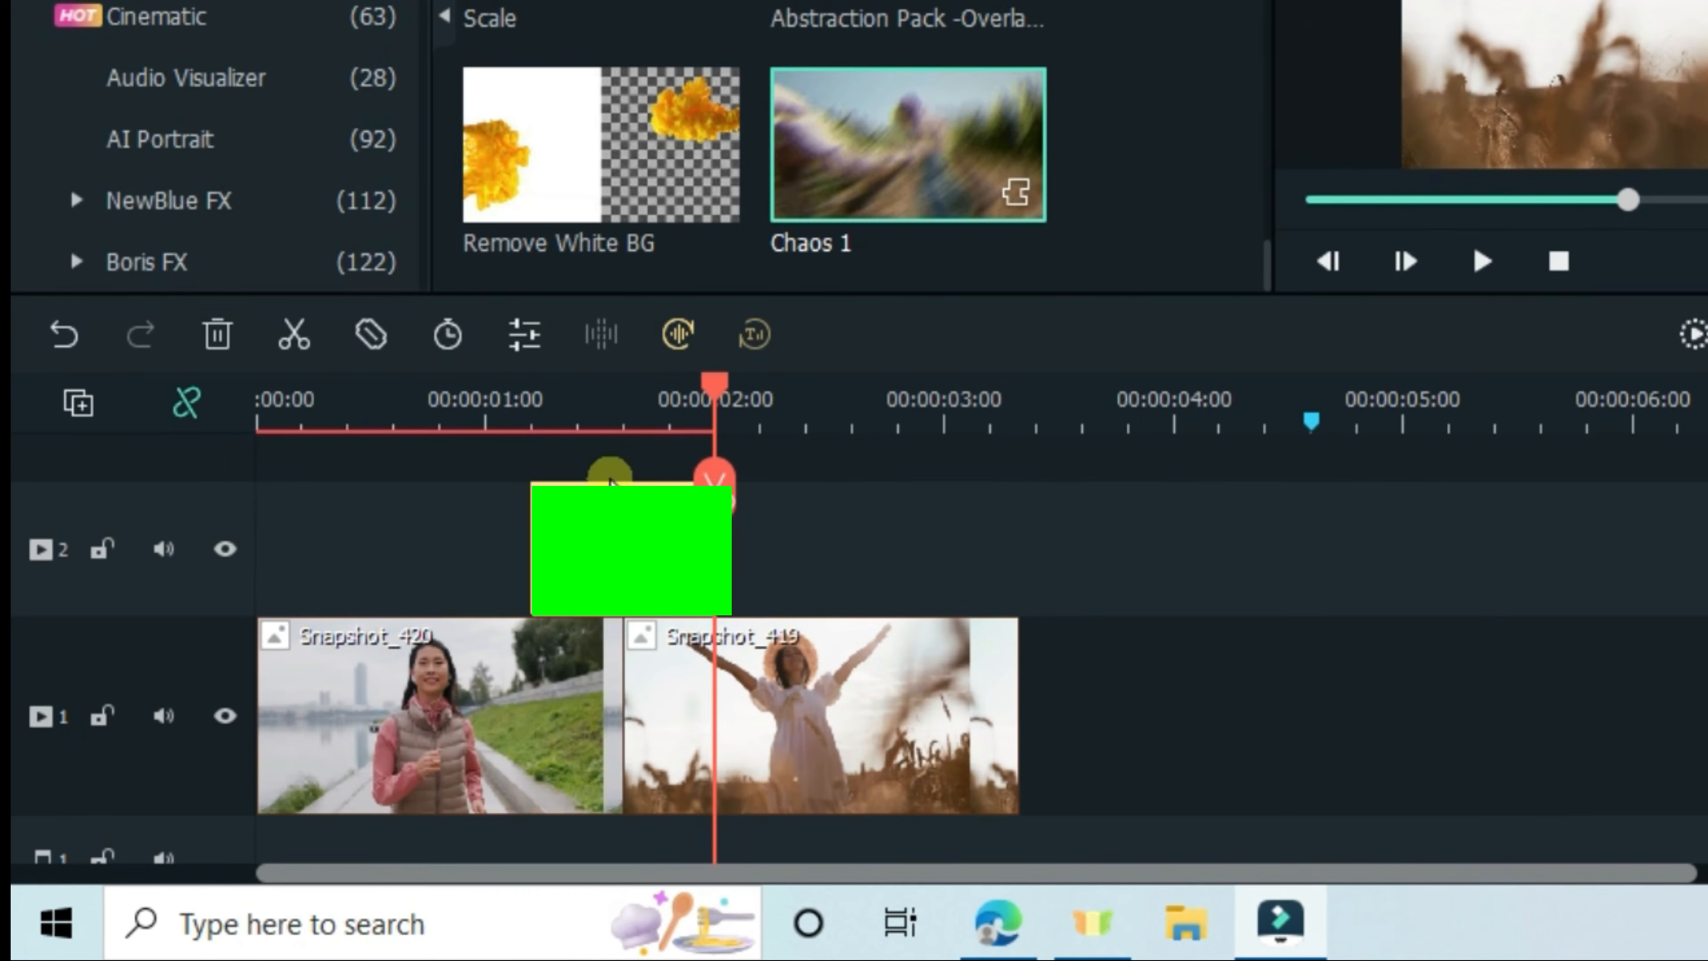
- Set the Chaos 1 effect to Frequency 1, Position X 0, Position Y 0 and Position Z 180, and apply the settings
click(404, 590)
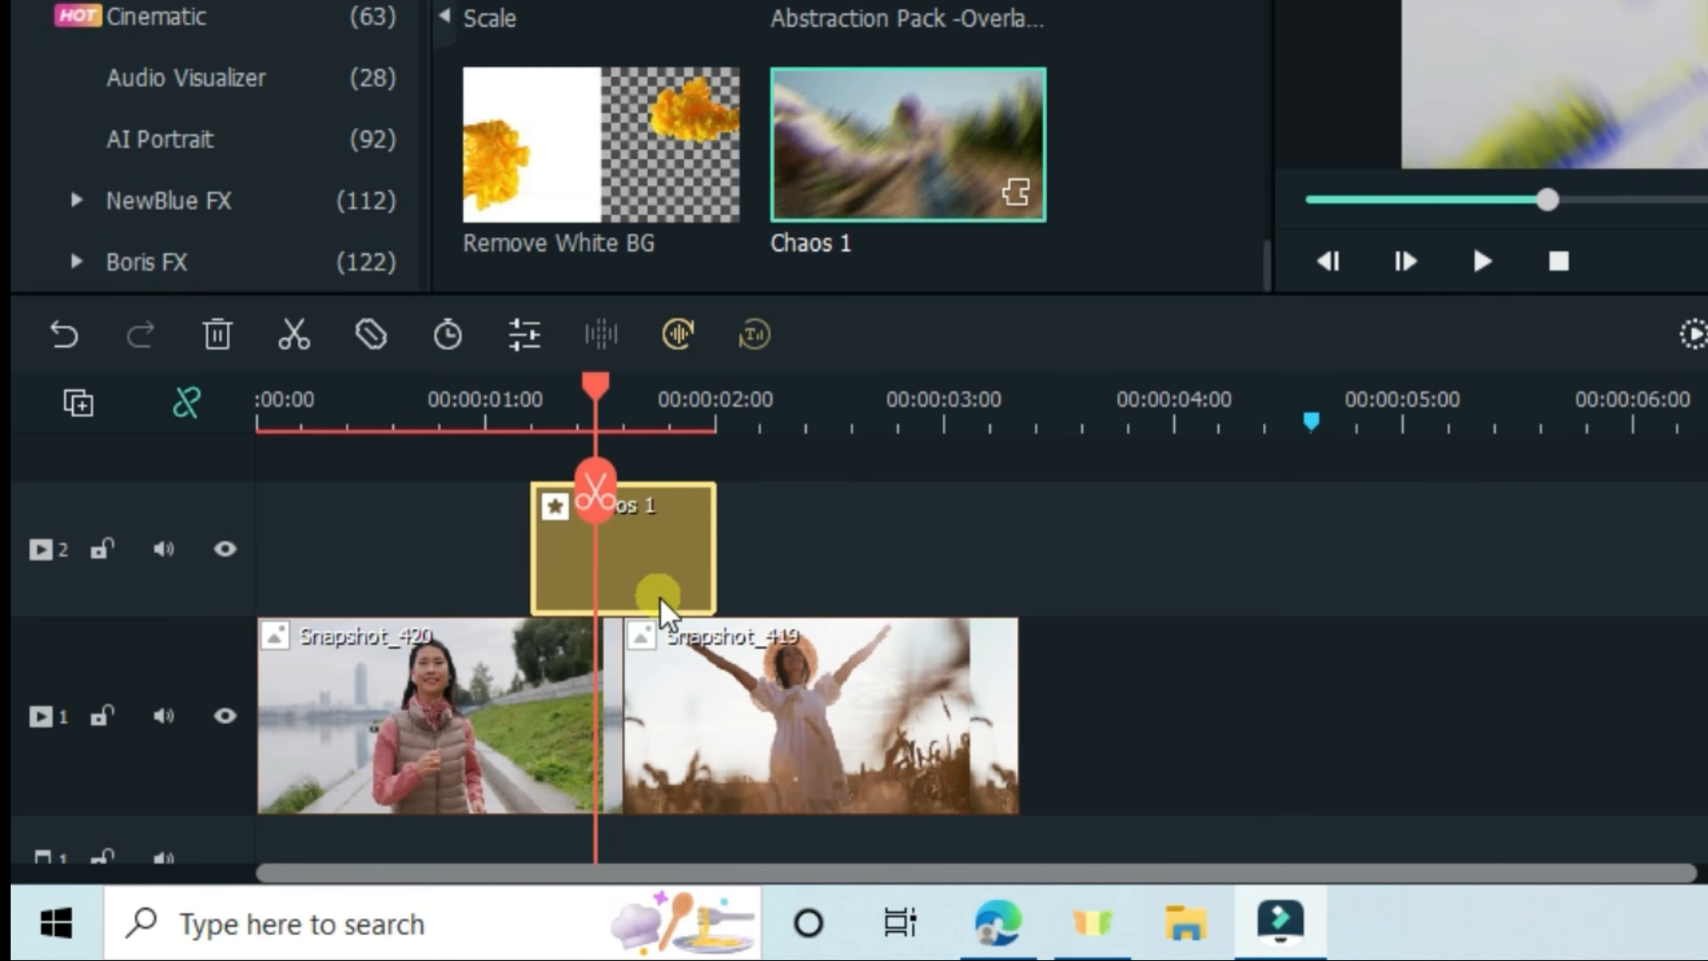
double_click(655, 596)
click(553, 214)
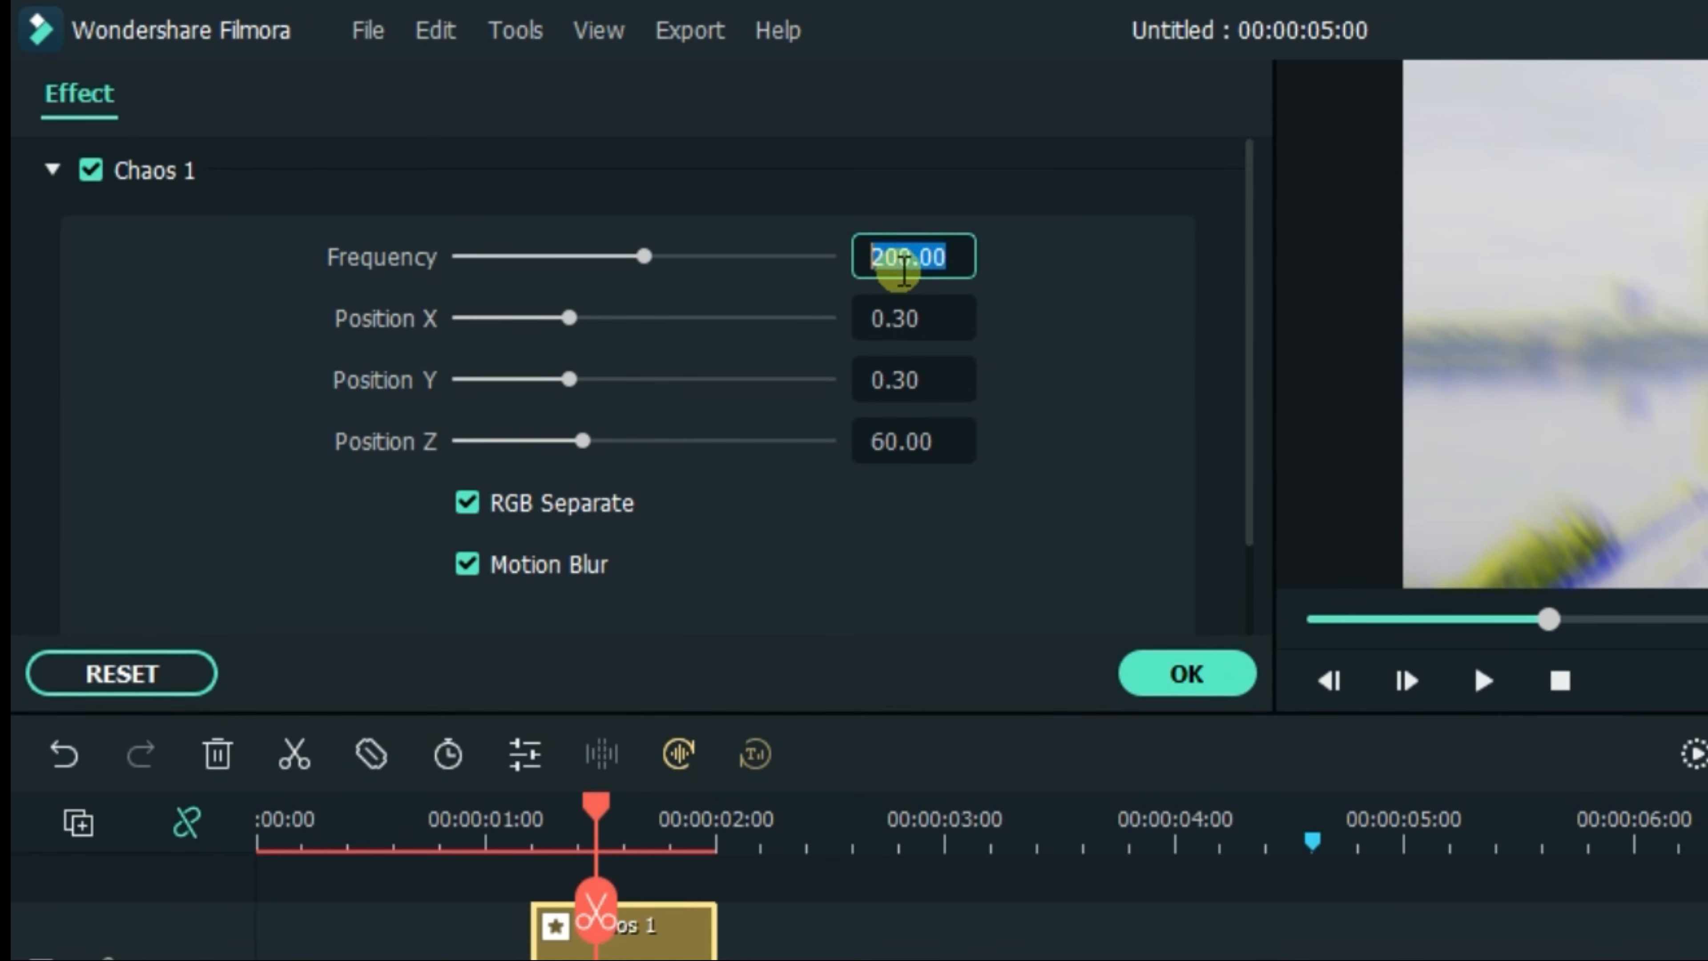
text(1)
click(863, 316)
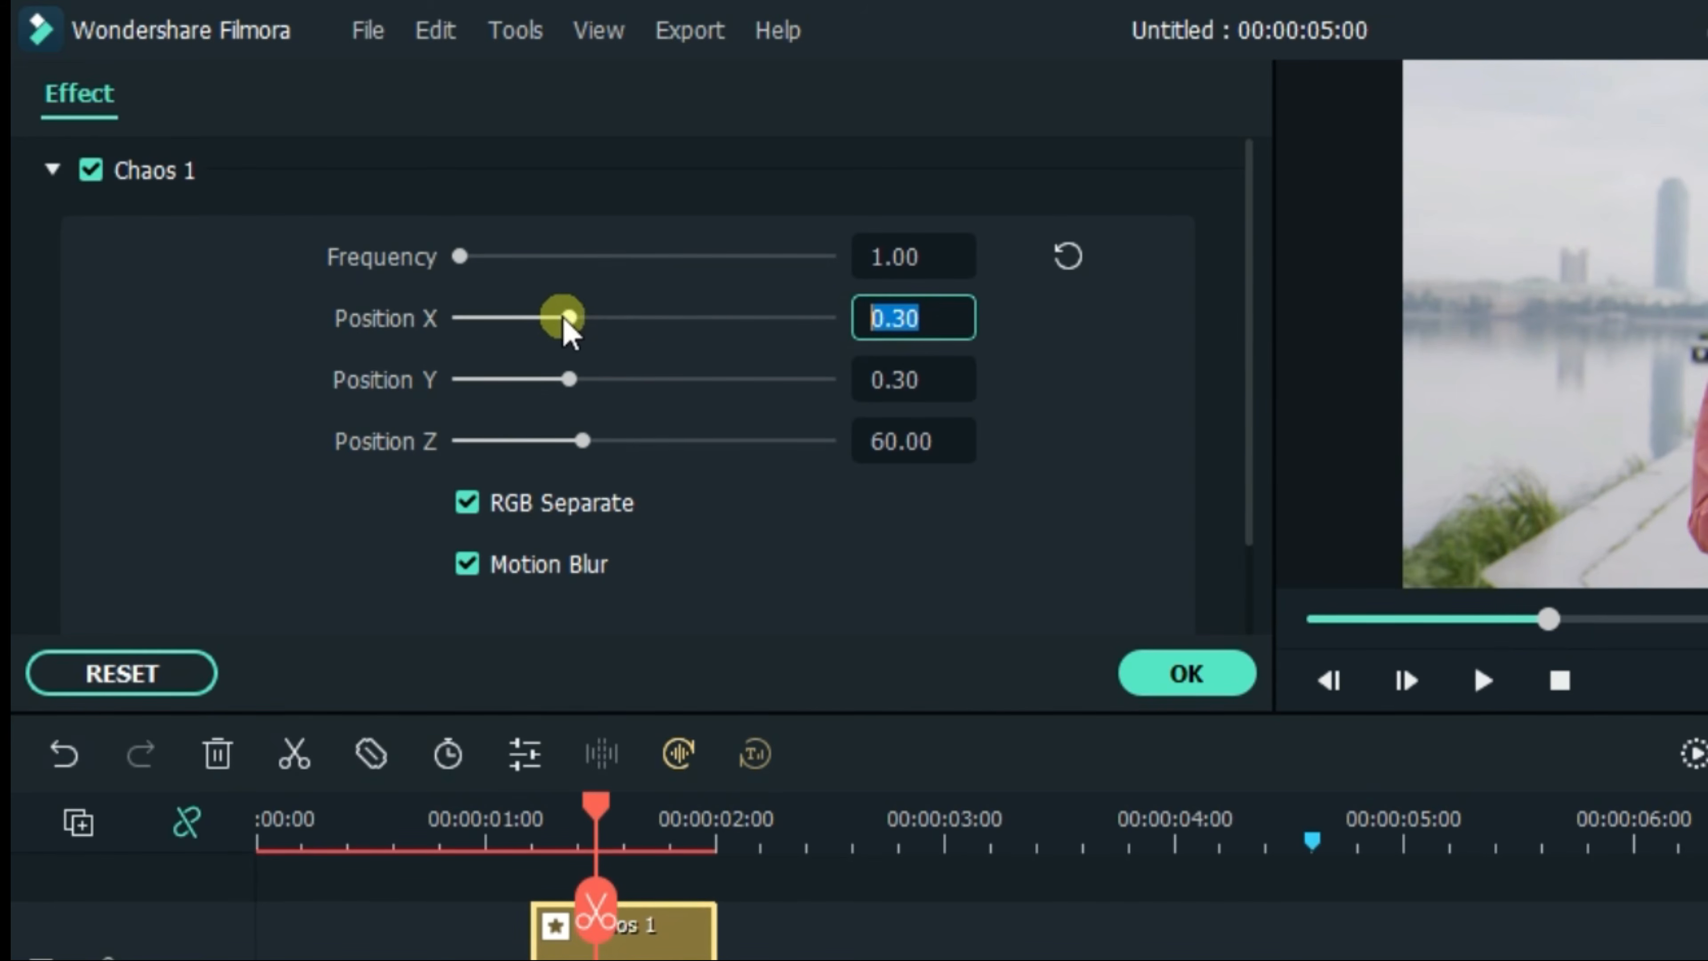
drag(564, 322, 279, 318)
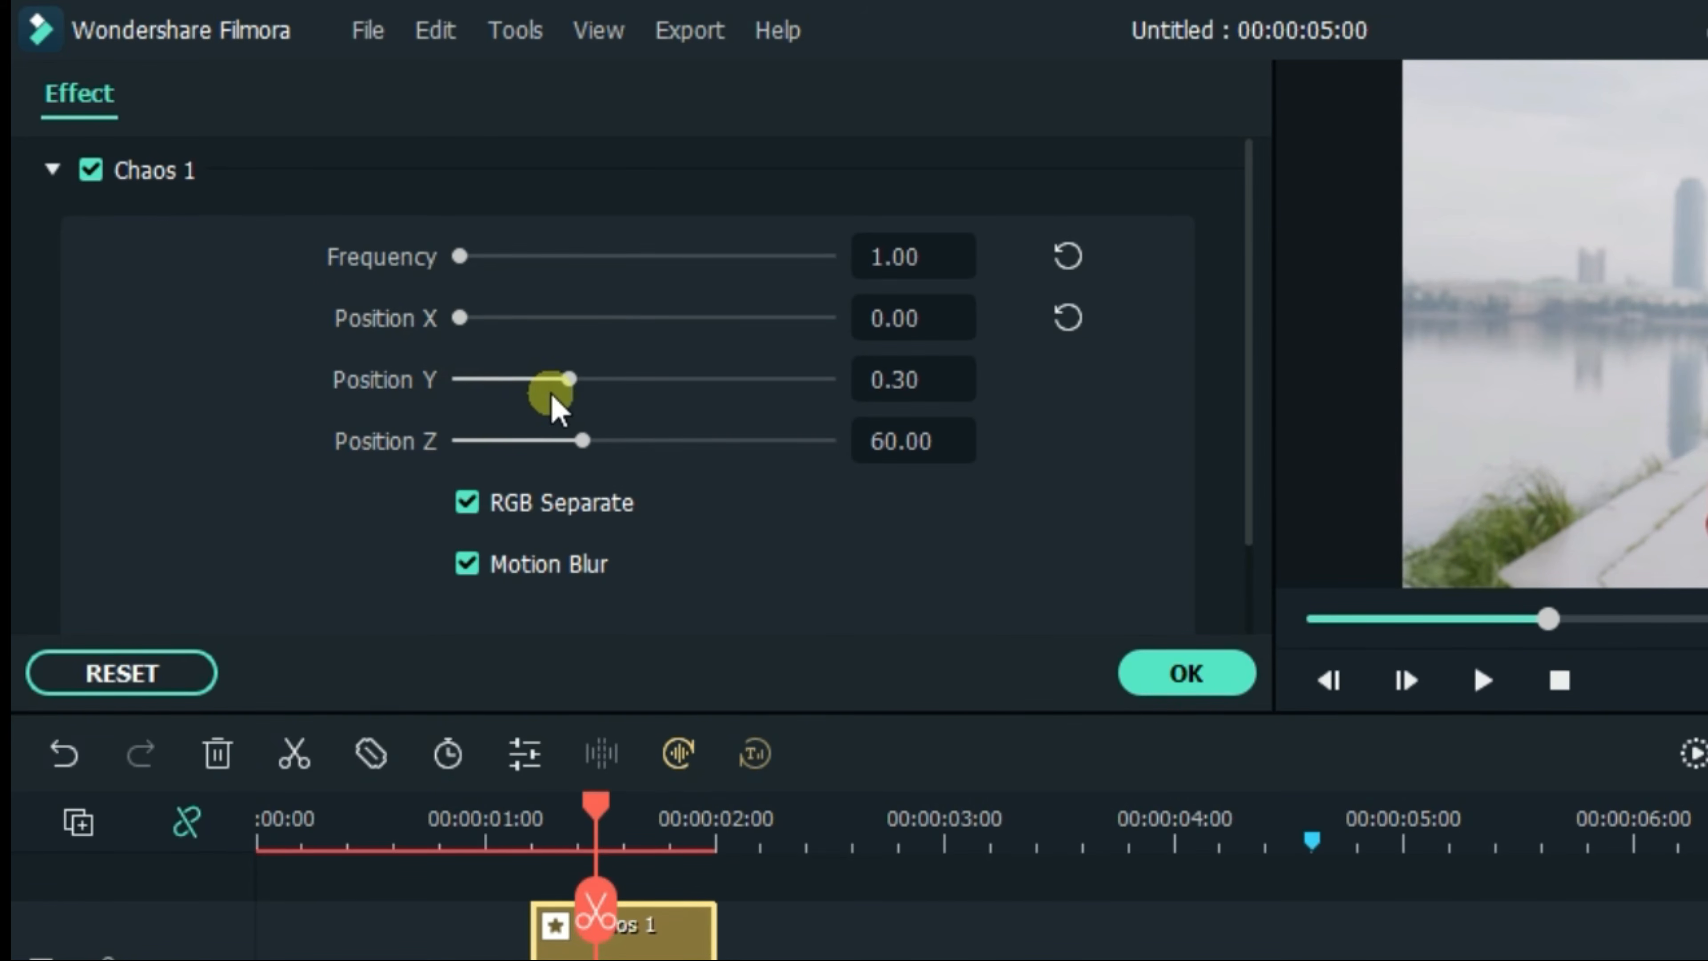
drag(576, 380, 442, 443)
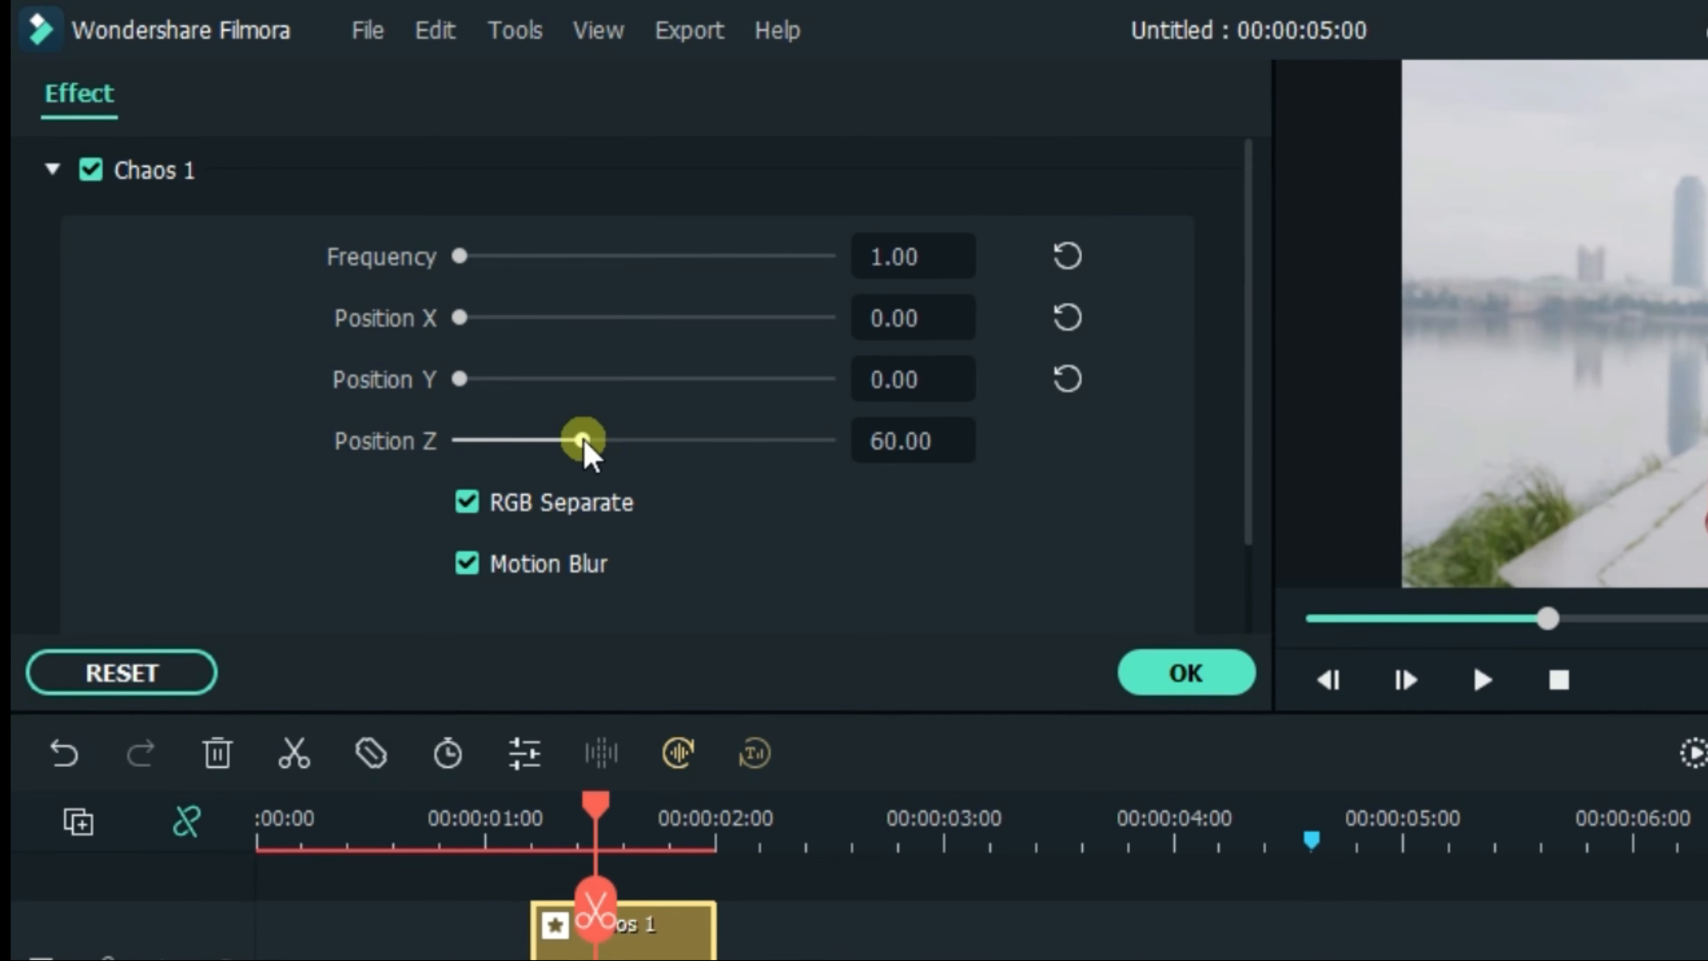
drag(583, 442, 976, 447)
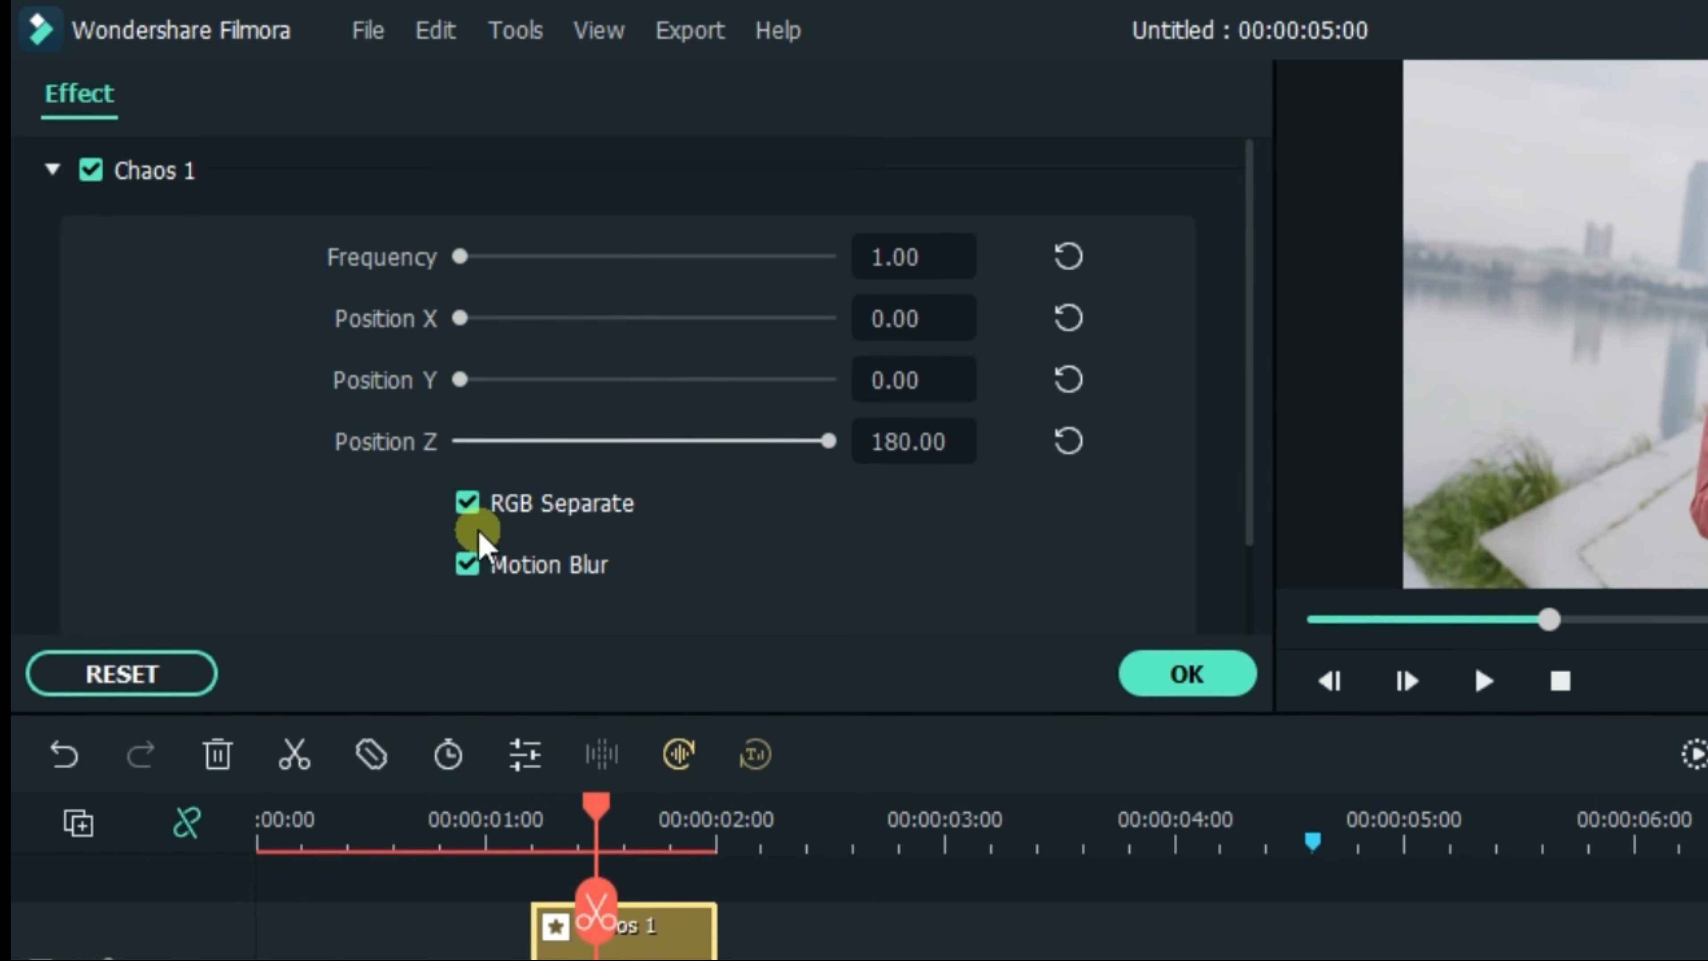
click(1173, 673)
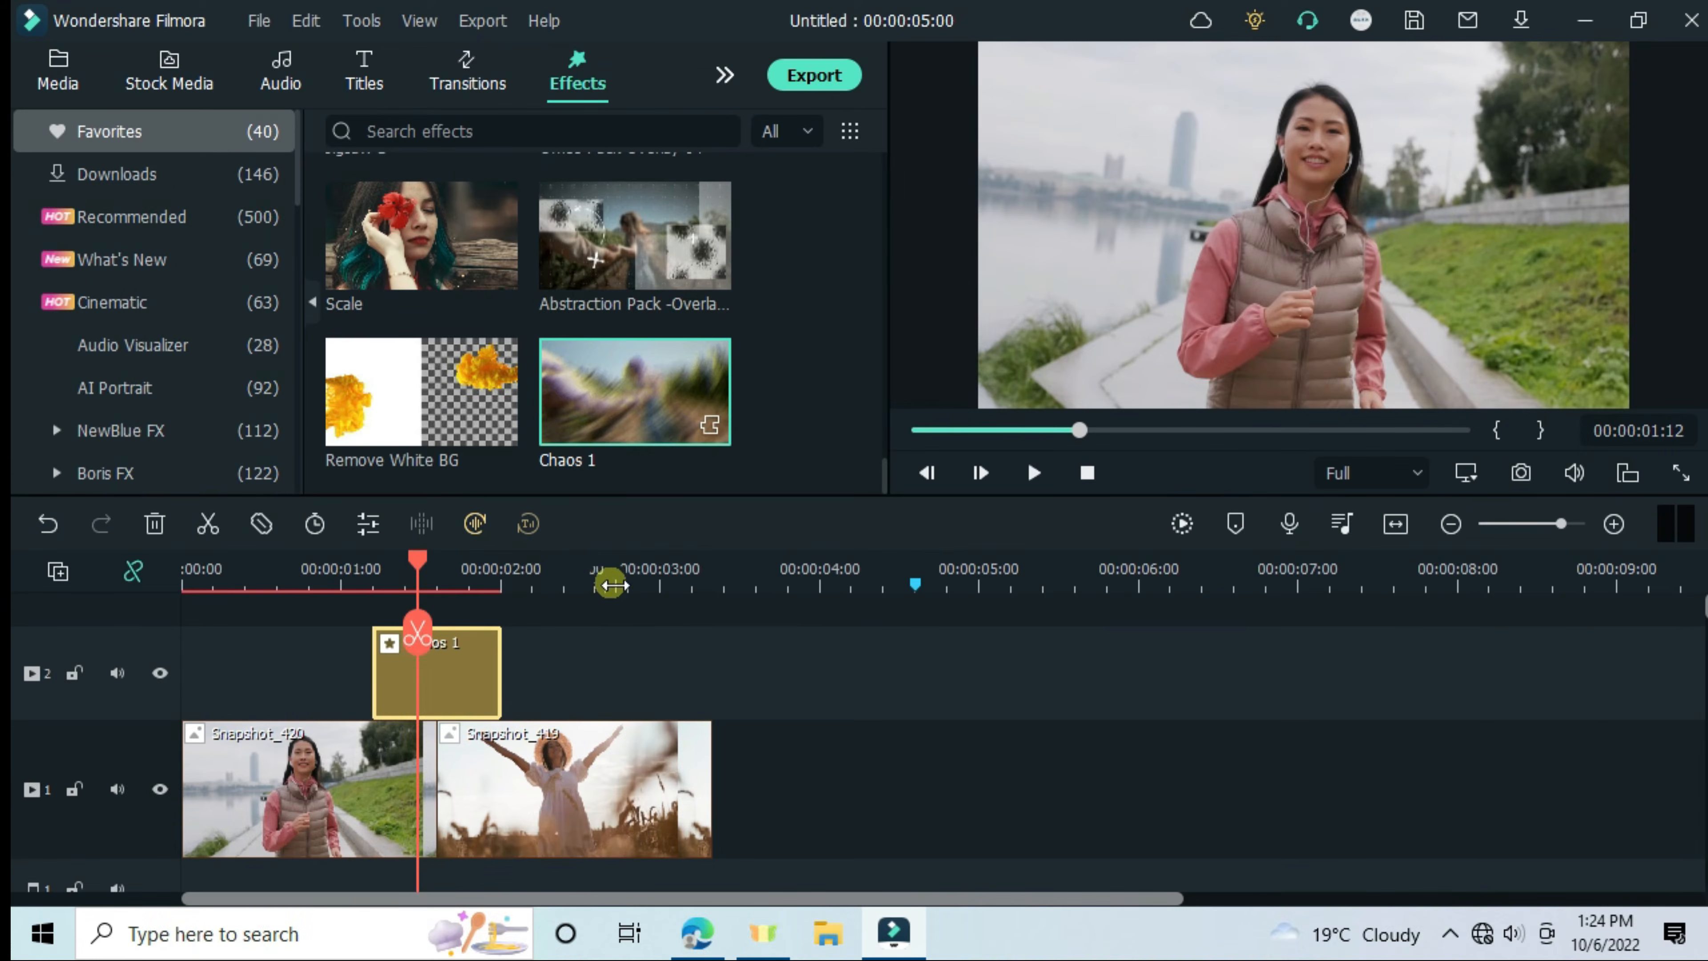
- Flip the Snapshot_420 clip horizontally and apply the transform
drag(610, 585, 657, 594)
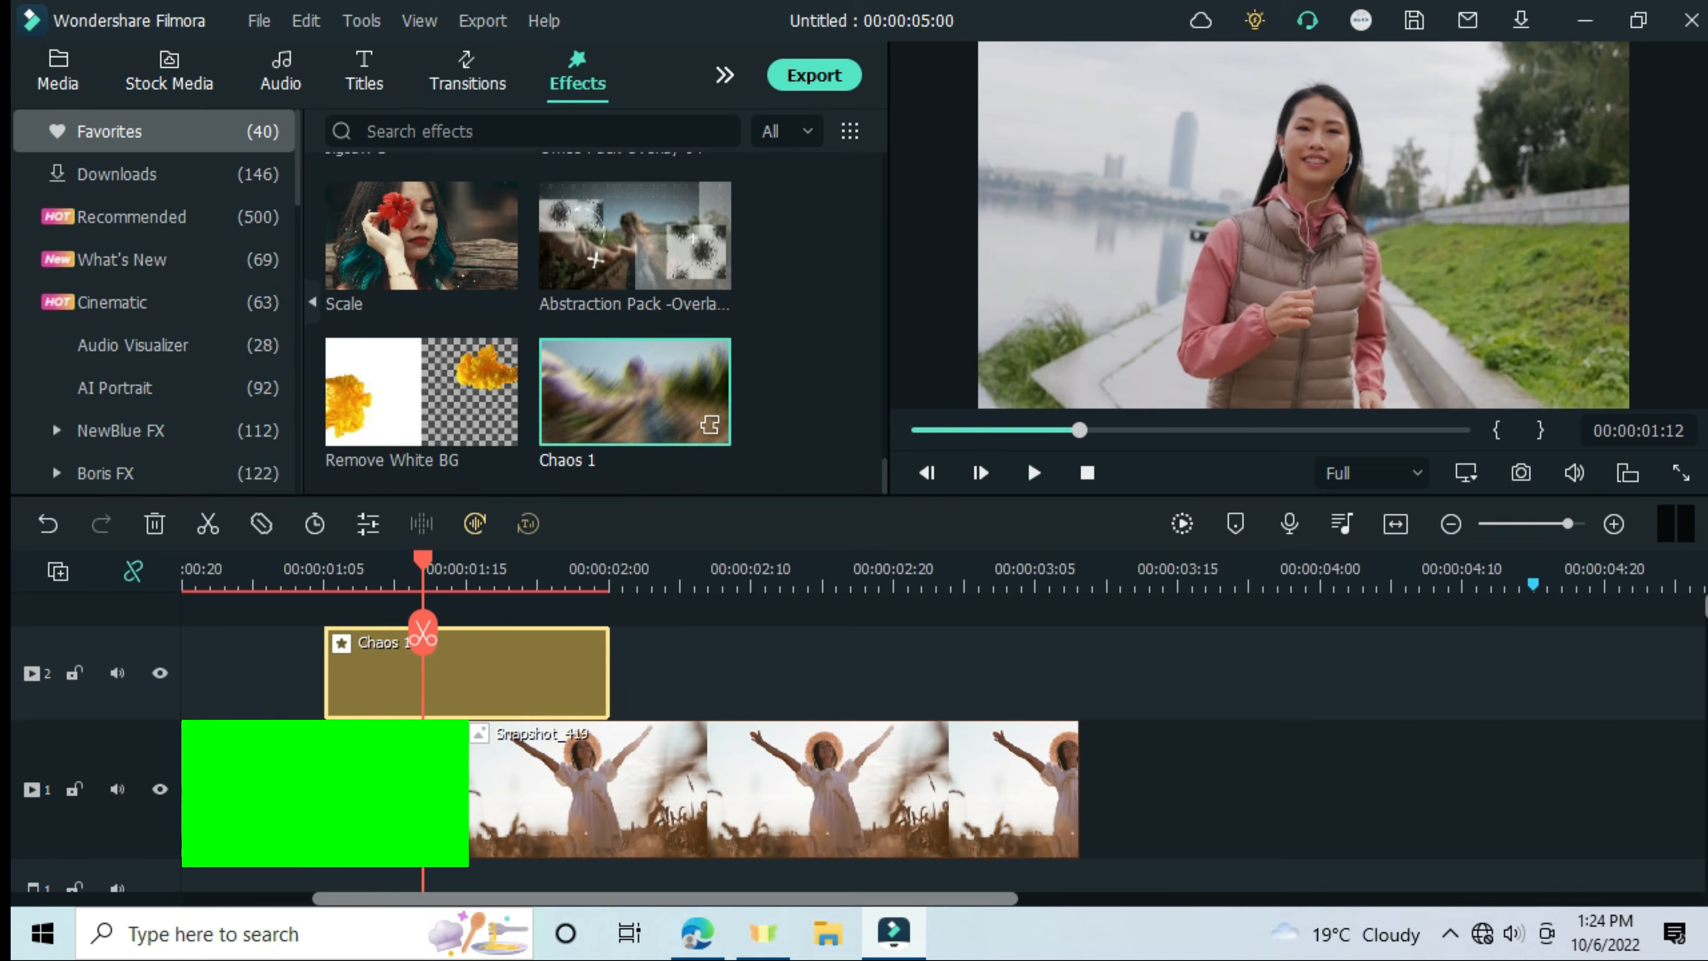
double_click(338, 780)
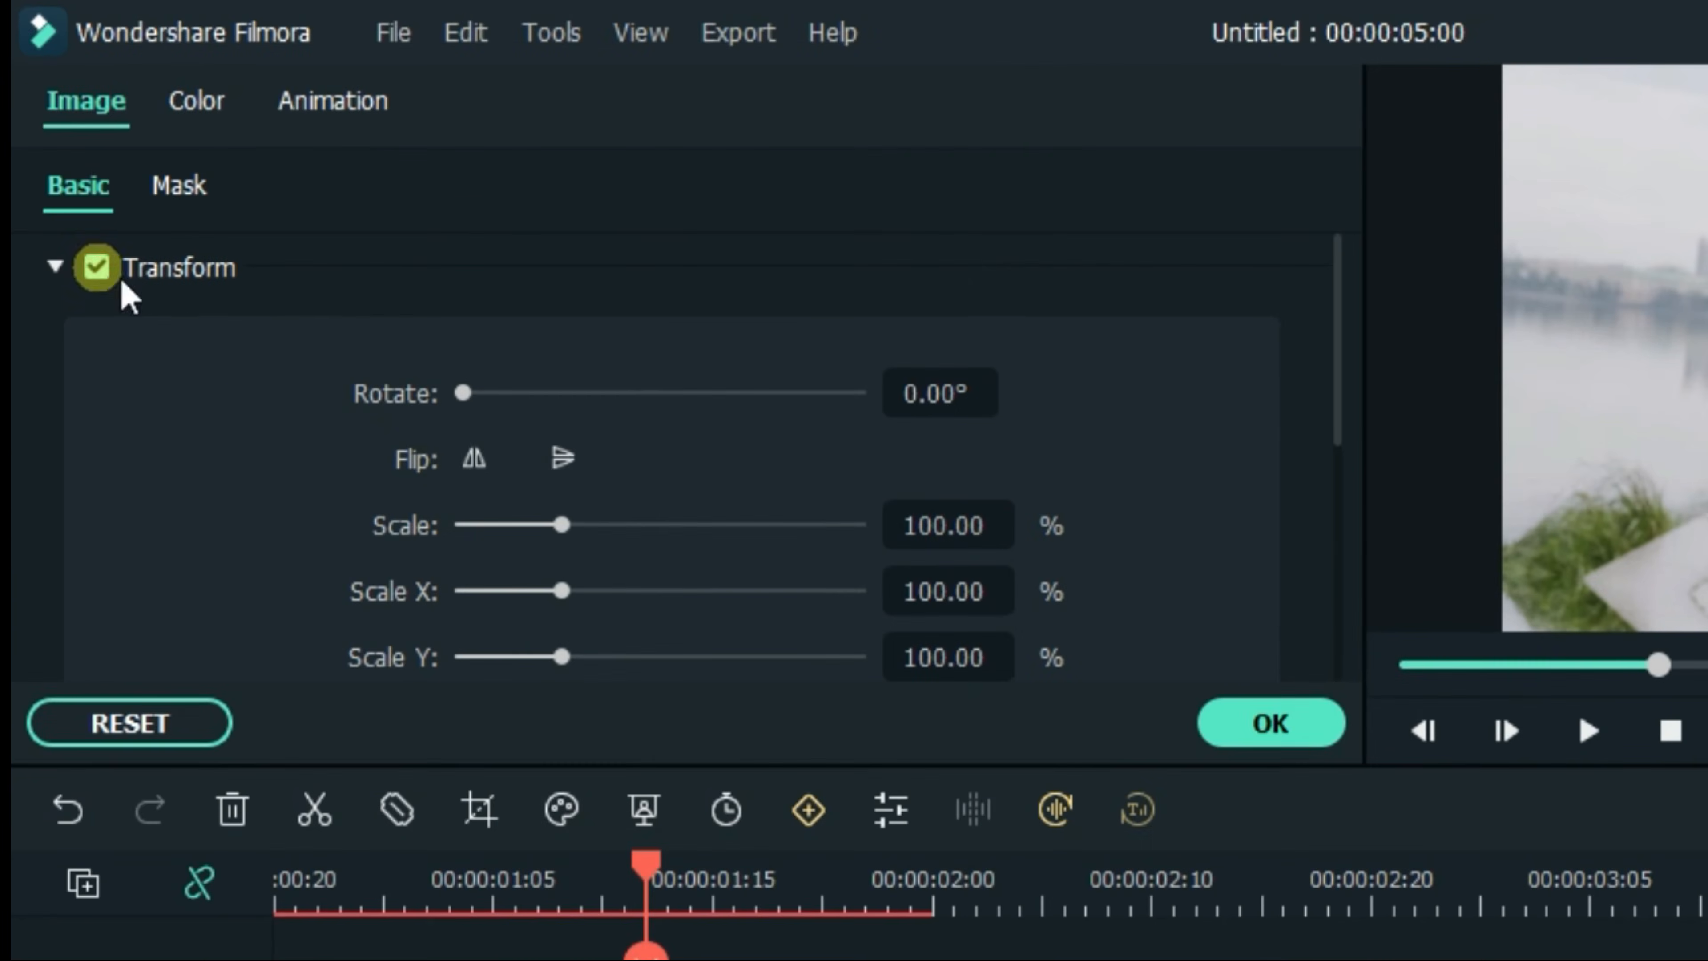
click(312, 297)
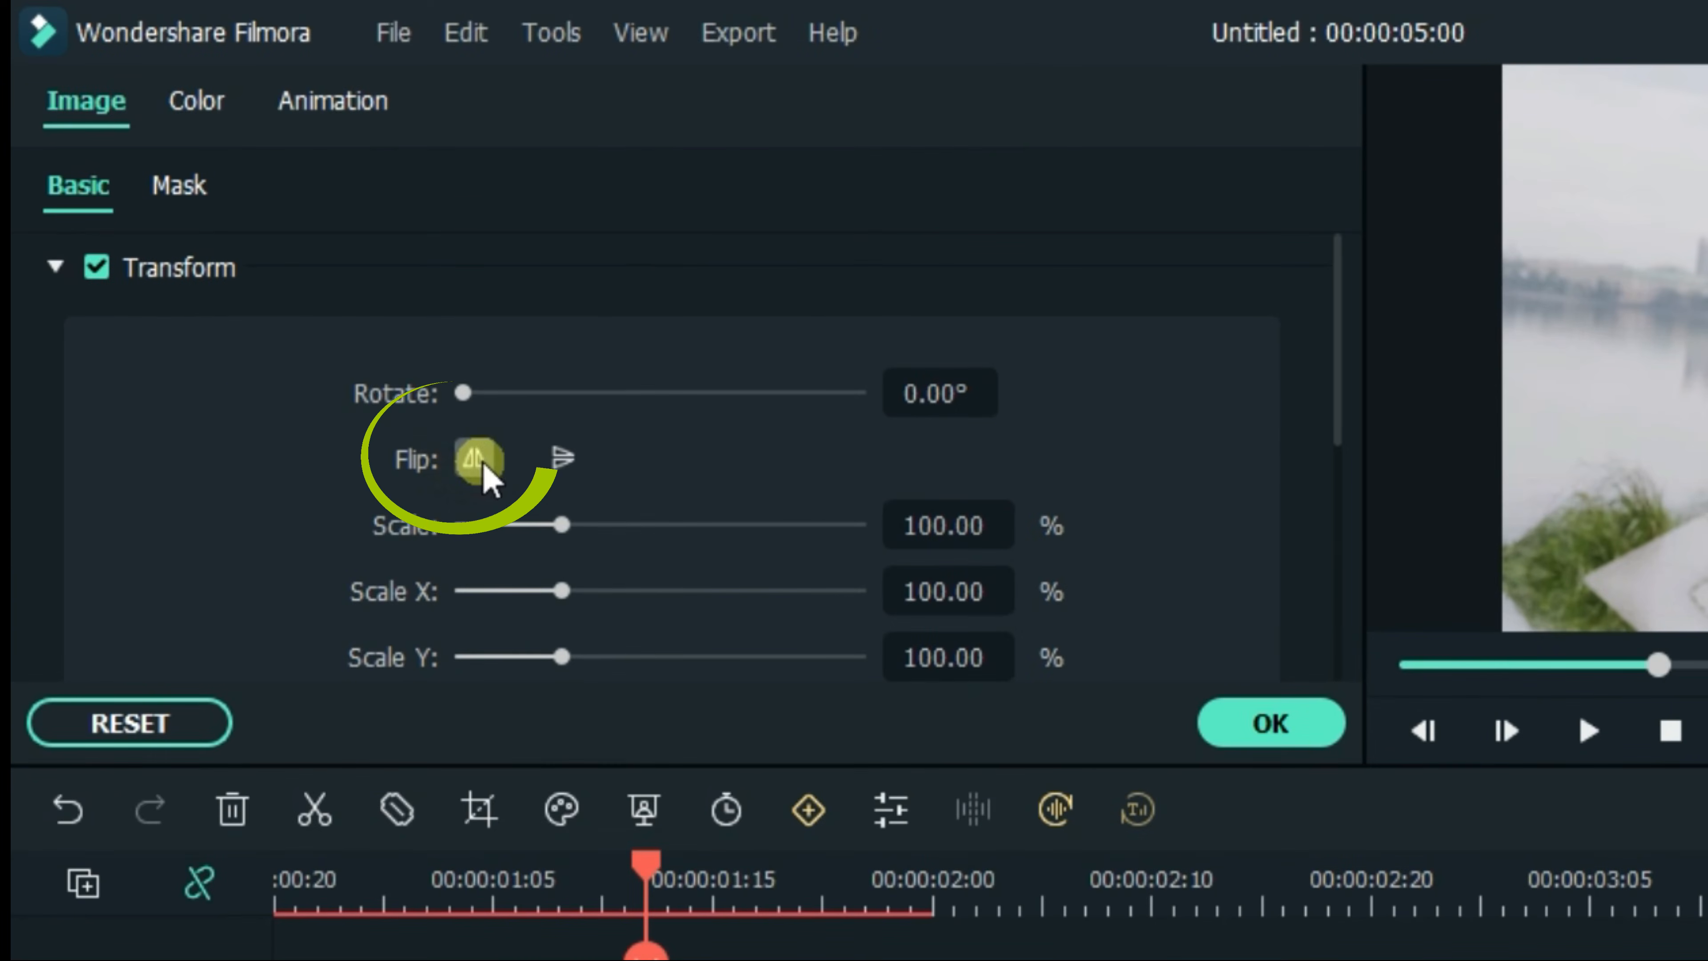
click(1268, 724)
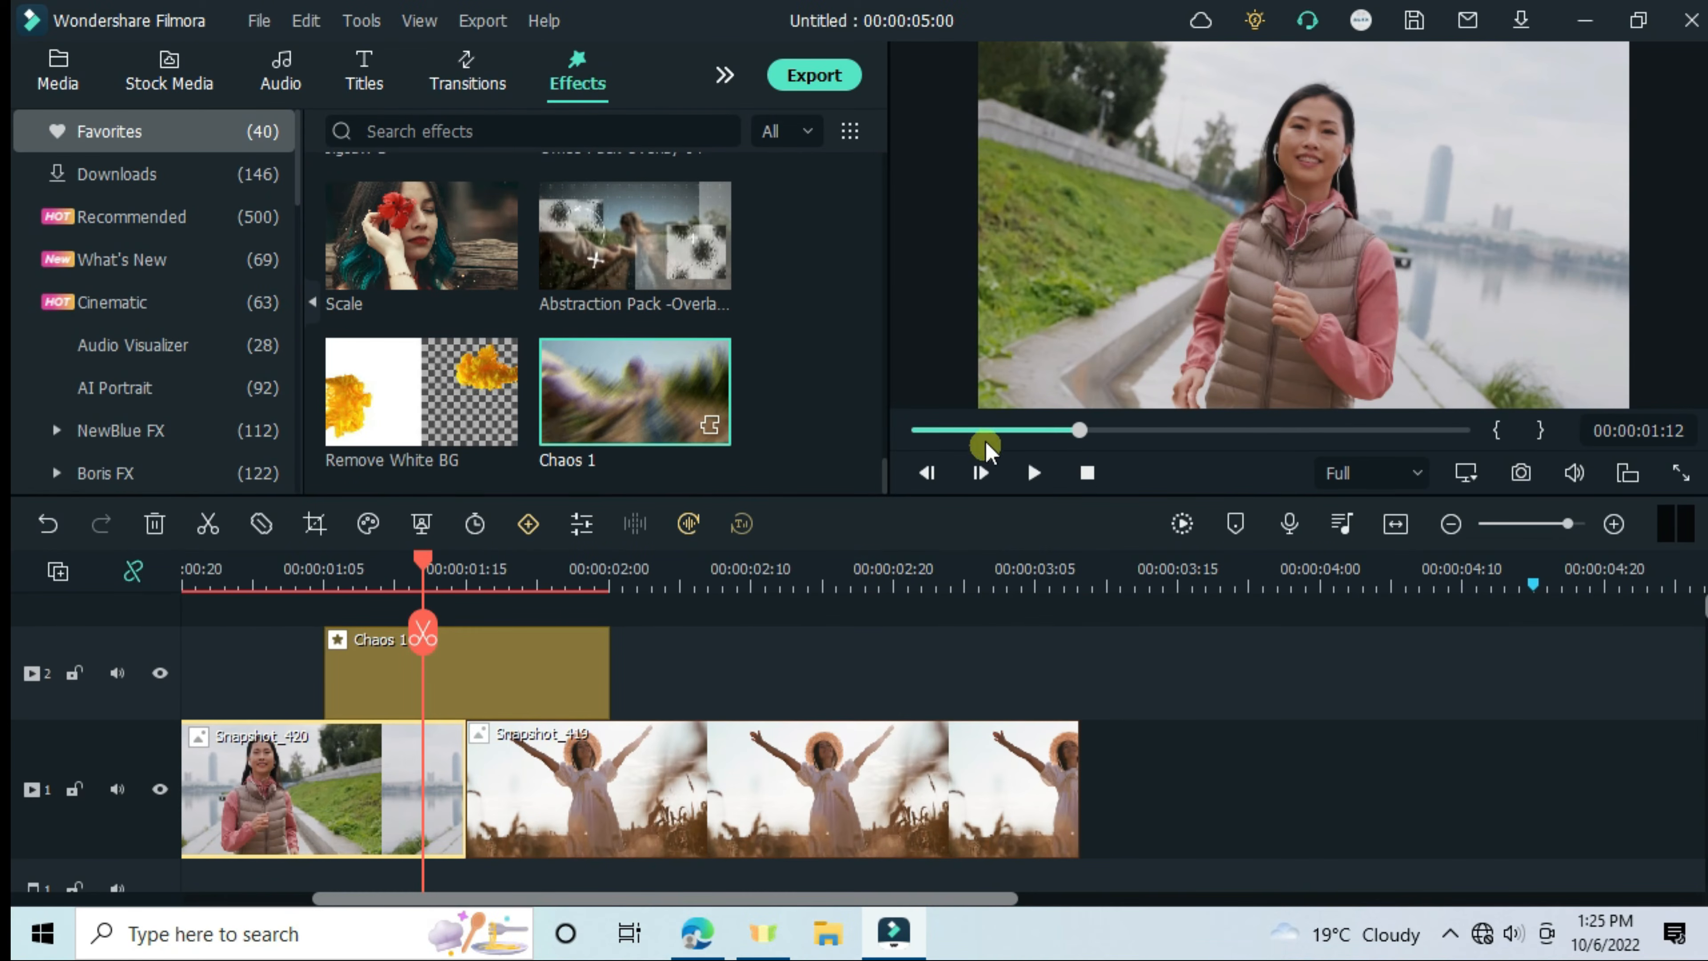
- Extend the export range to cover both snapshot clips and open the export settings for the selected range
click(482, 21)
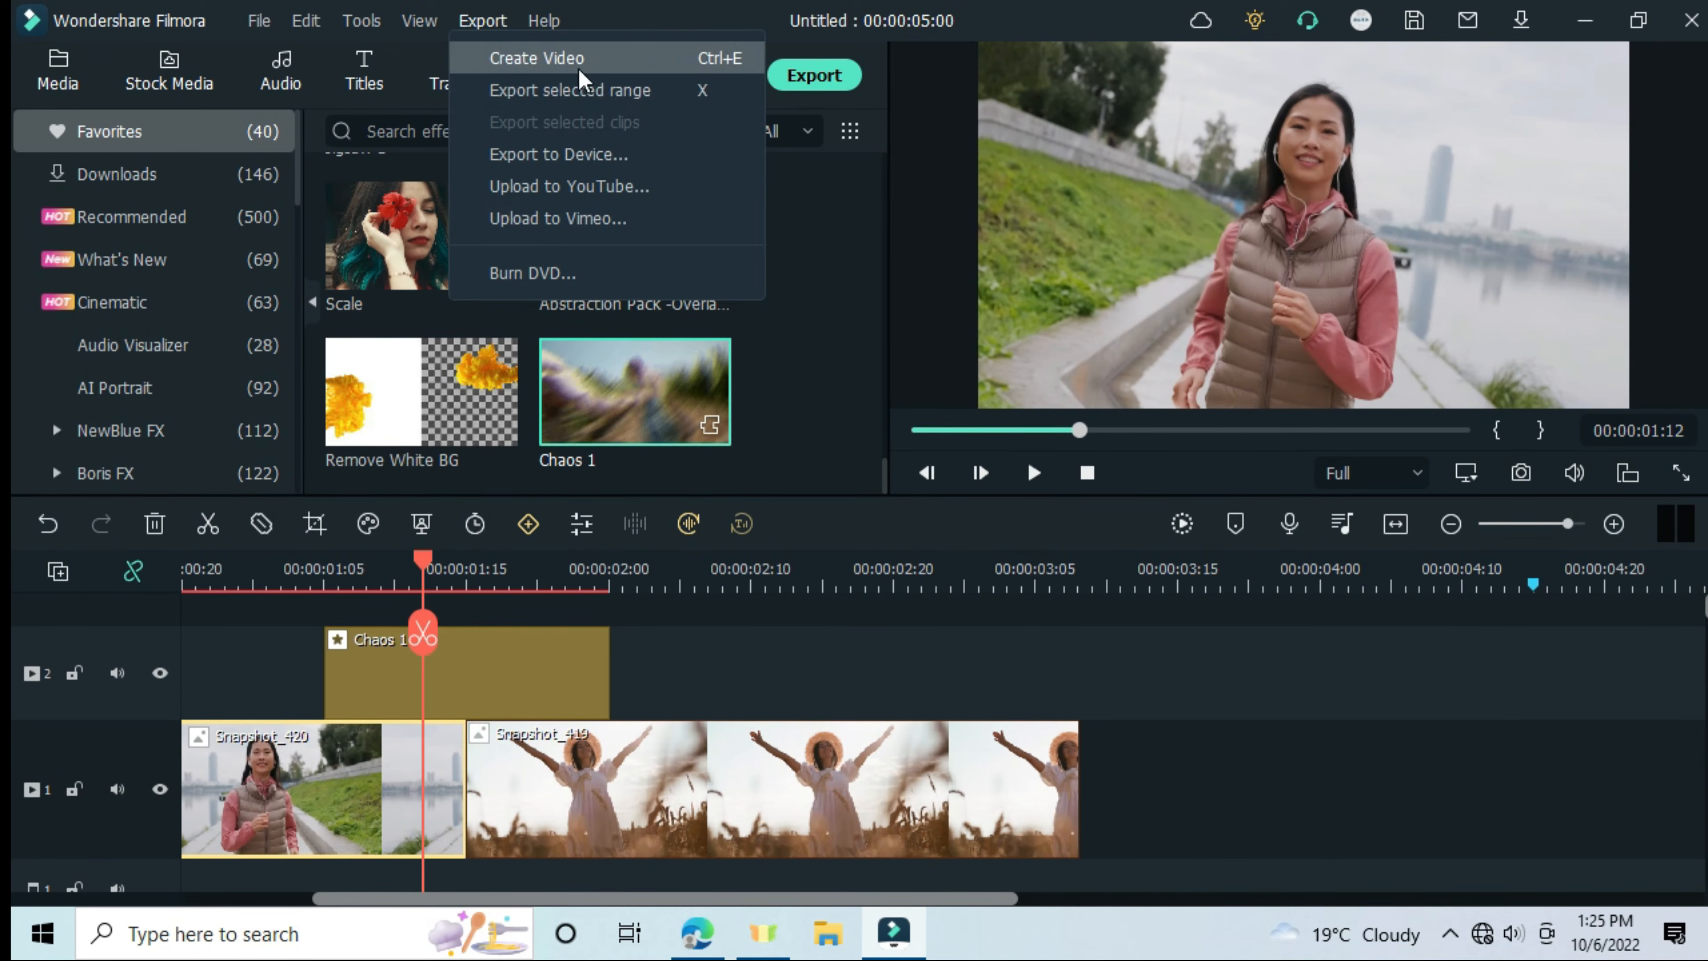
click(593, 94)
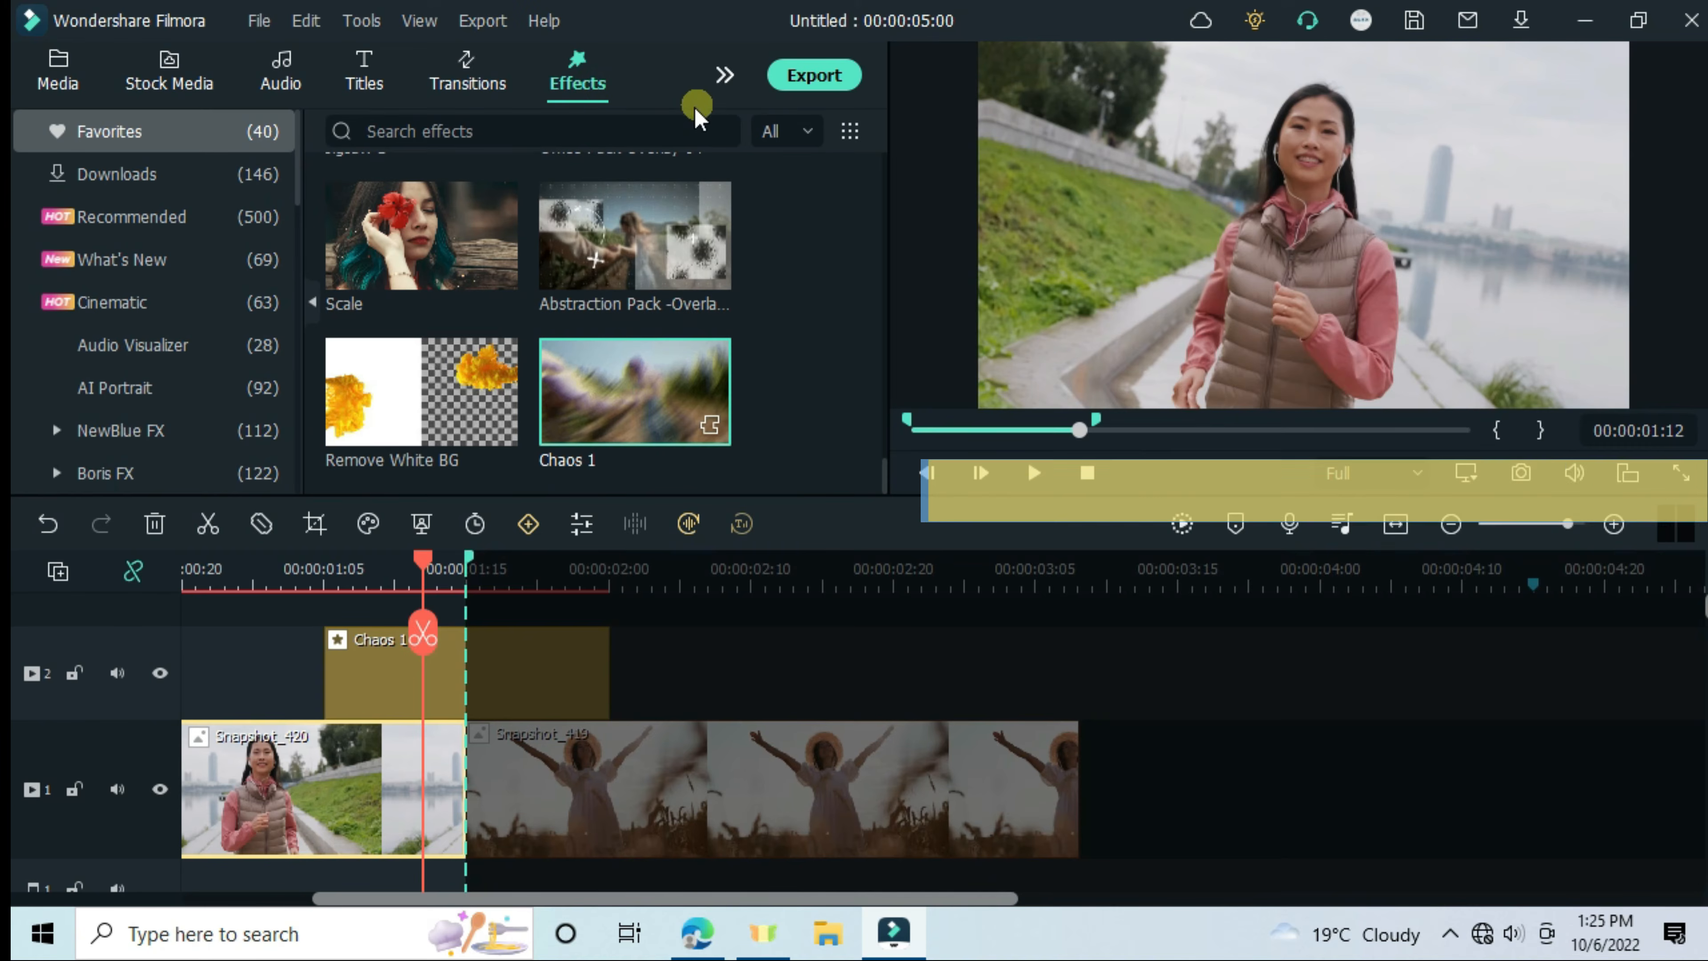
drag(724, 583, 431, 582)
drag(347, 564, 515, 565)
click(814, 75)
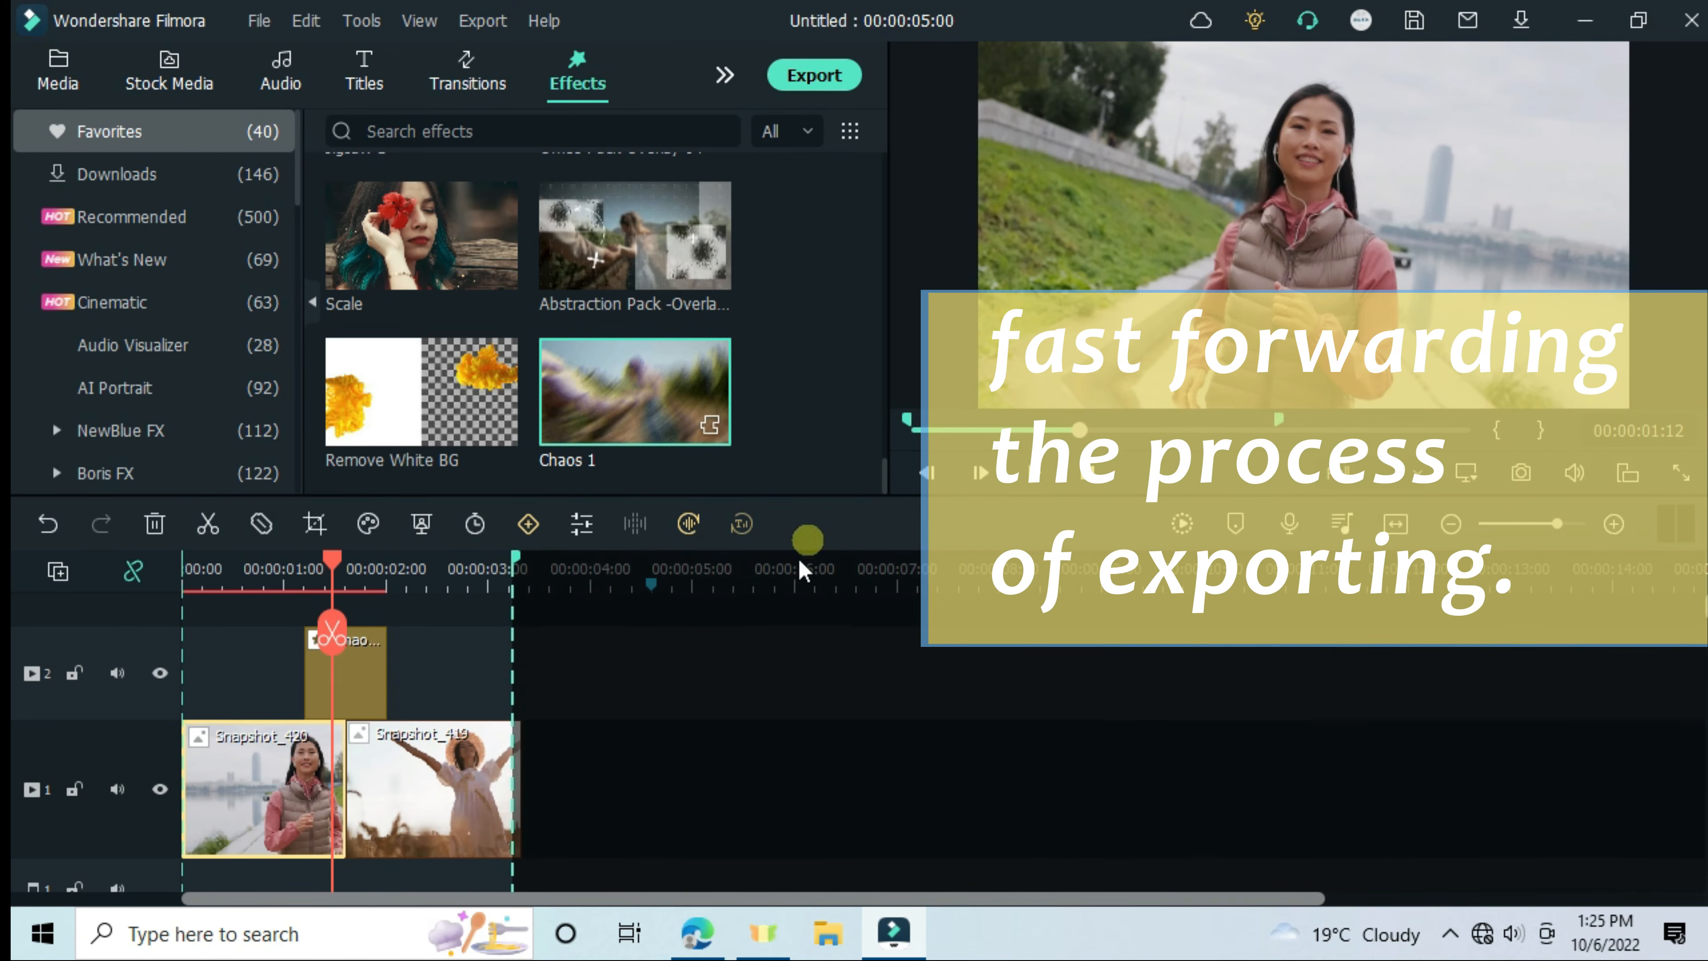
- Replace the name of the exported video with "spin transition 03"
key(BackSpace)
key(BackSpace)
key(BackSpace)
text(s)
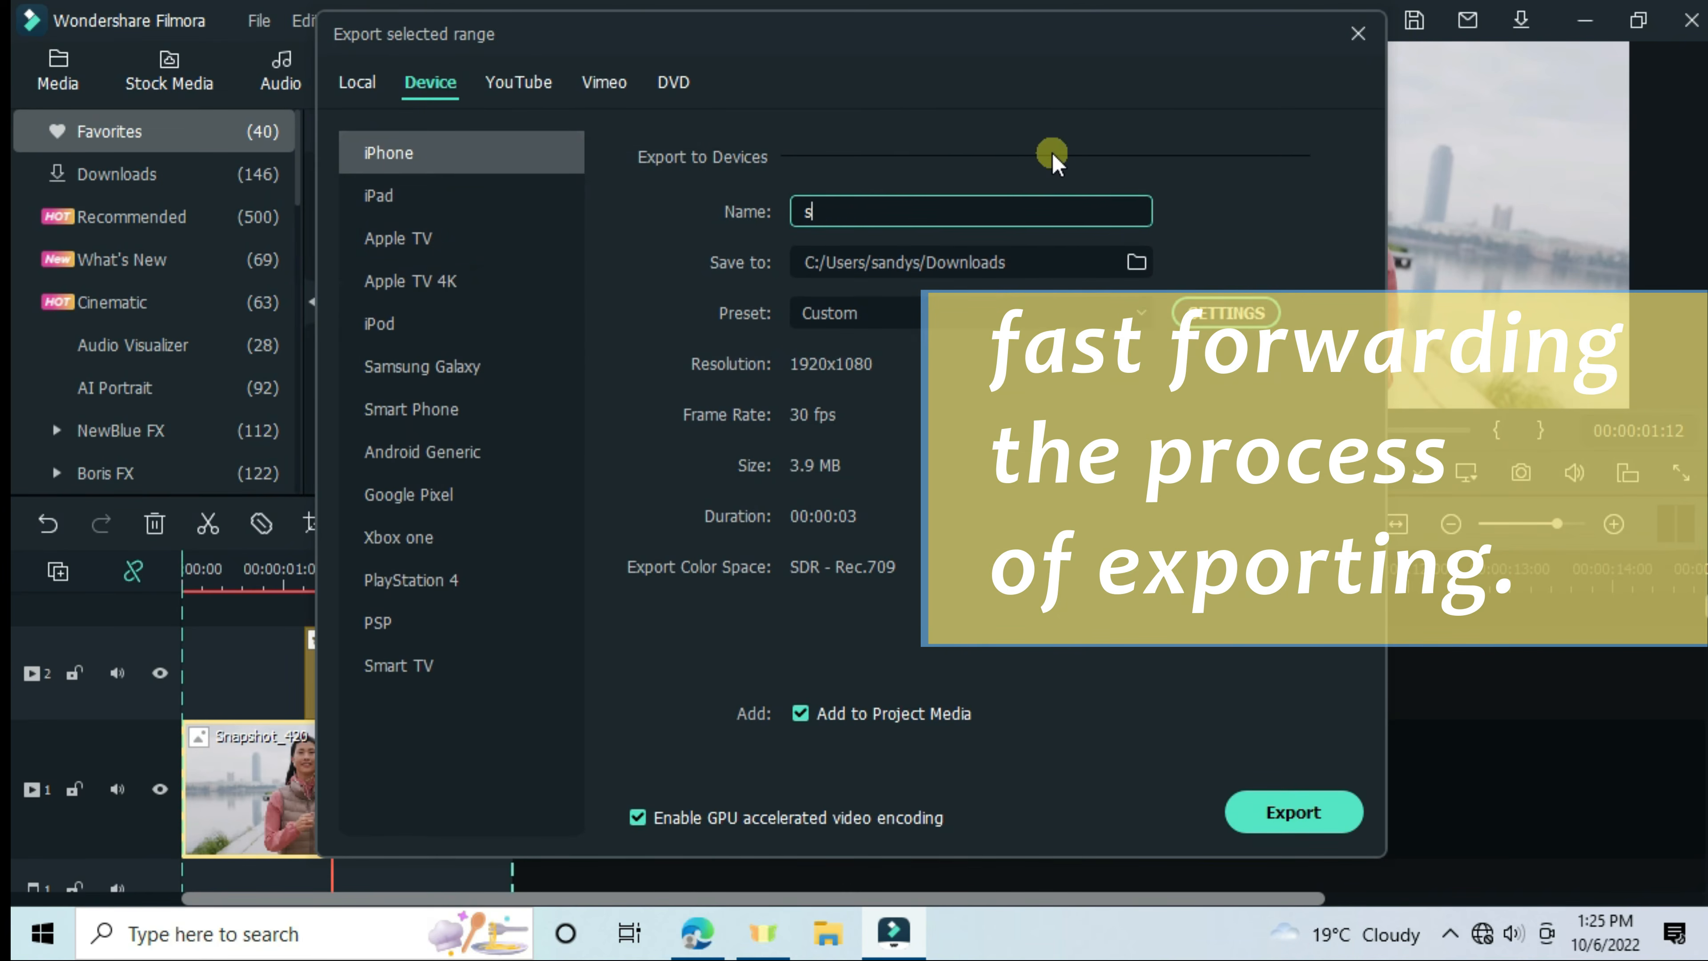
text(pin transition 03)
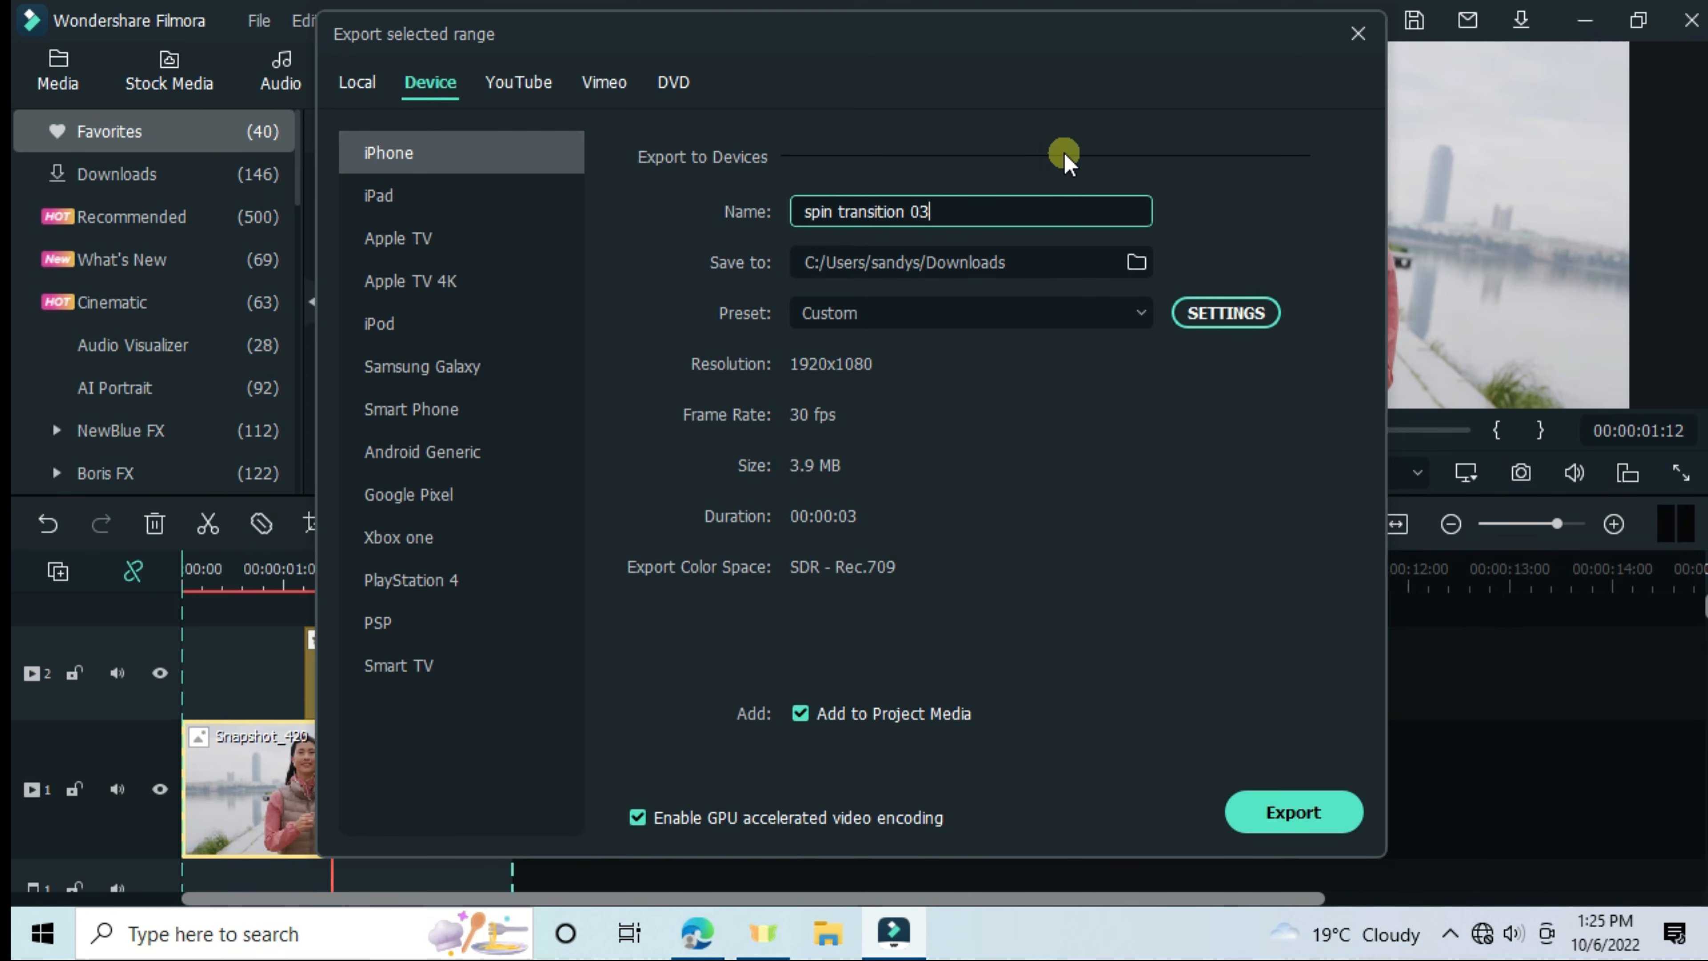
- Export the selected range as "spin transition 03" and cancel the selected range on the timeline
click(1293, 812)
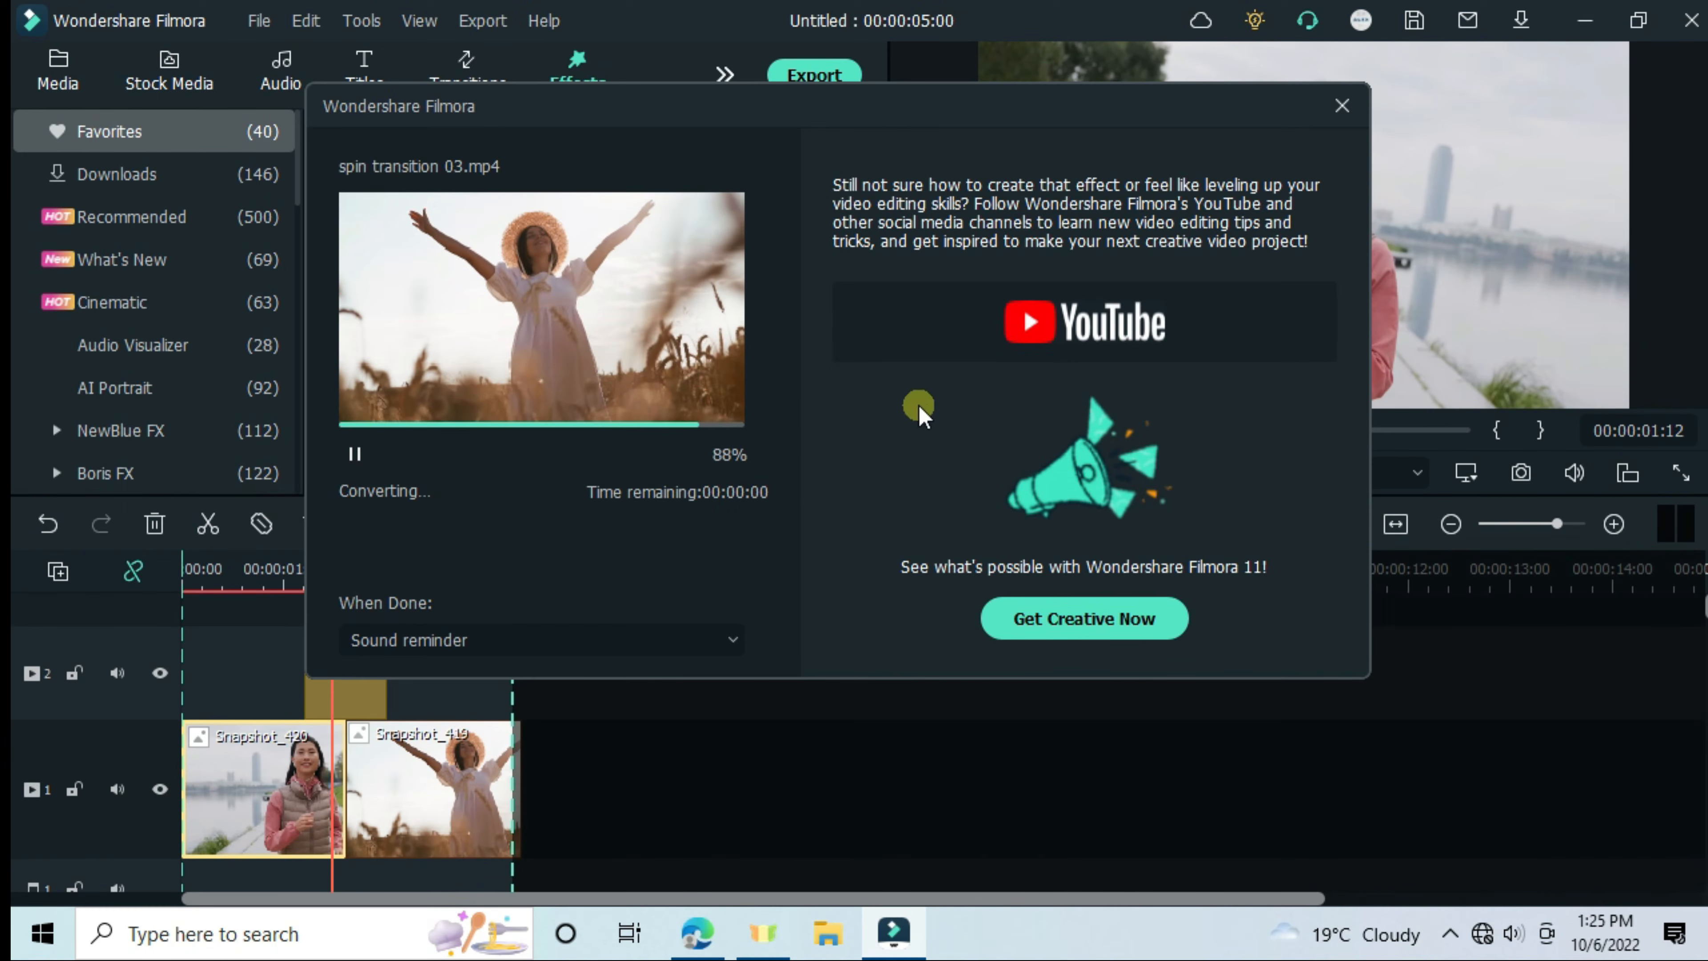
click(673, 645)
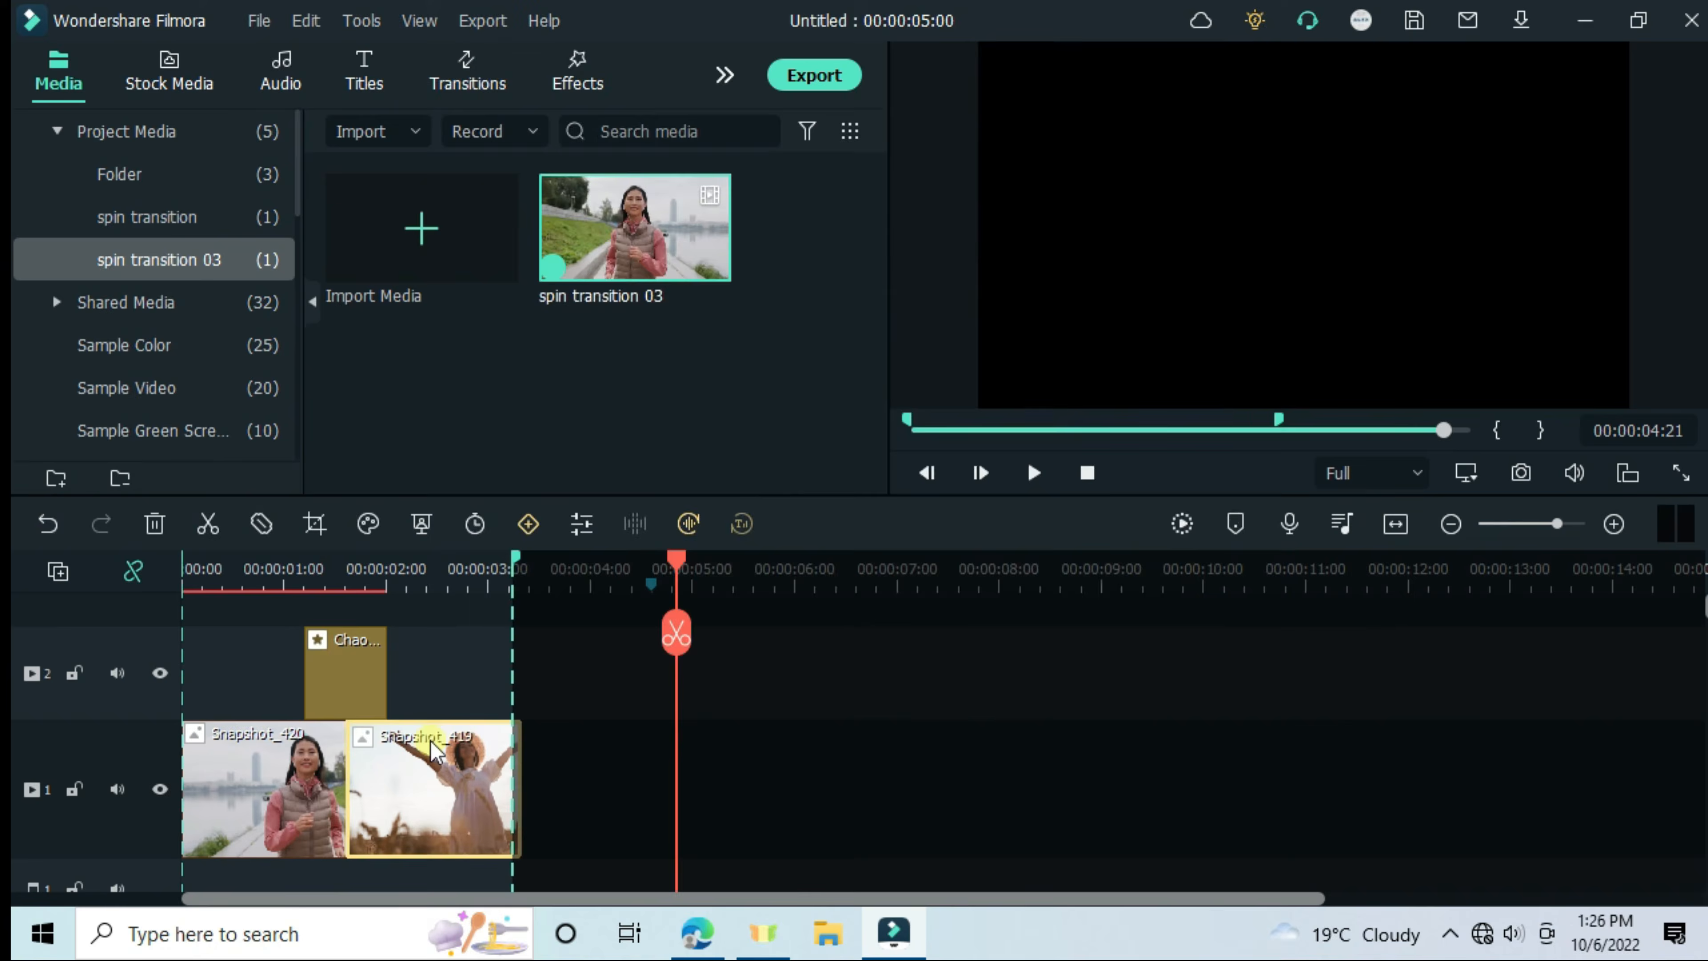
right_click(426, 741)
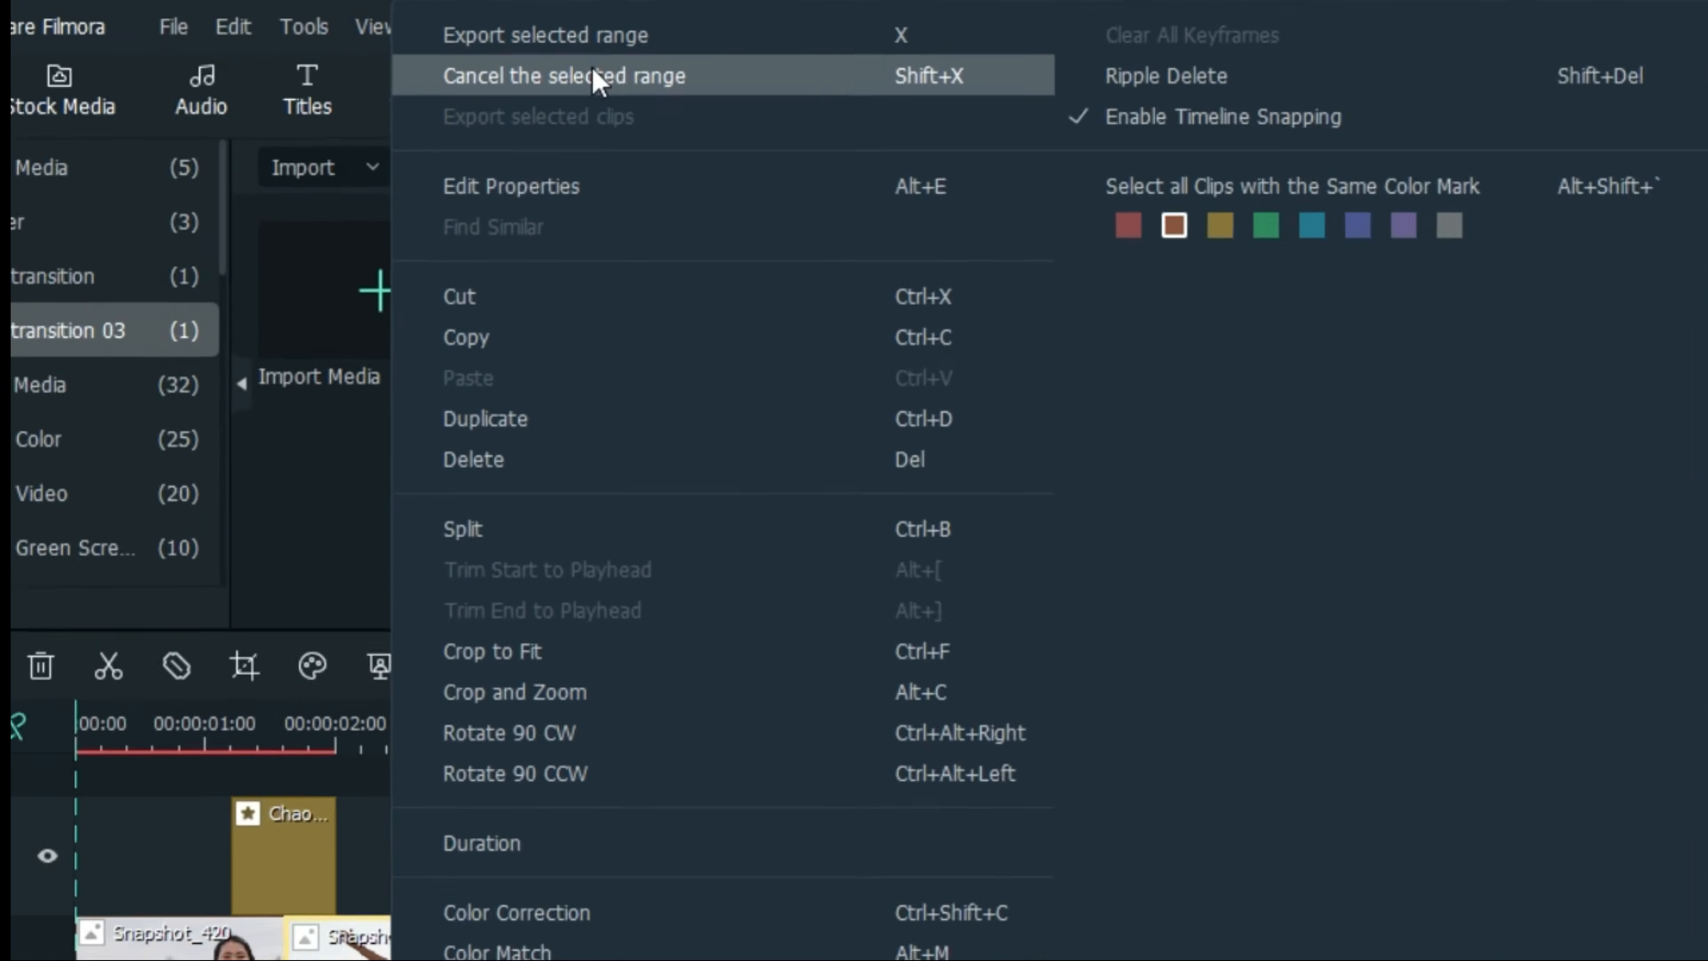
click(612, 101)
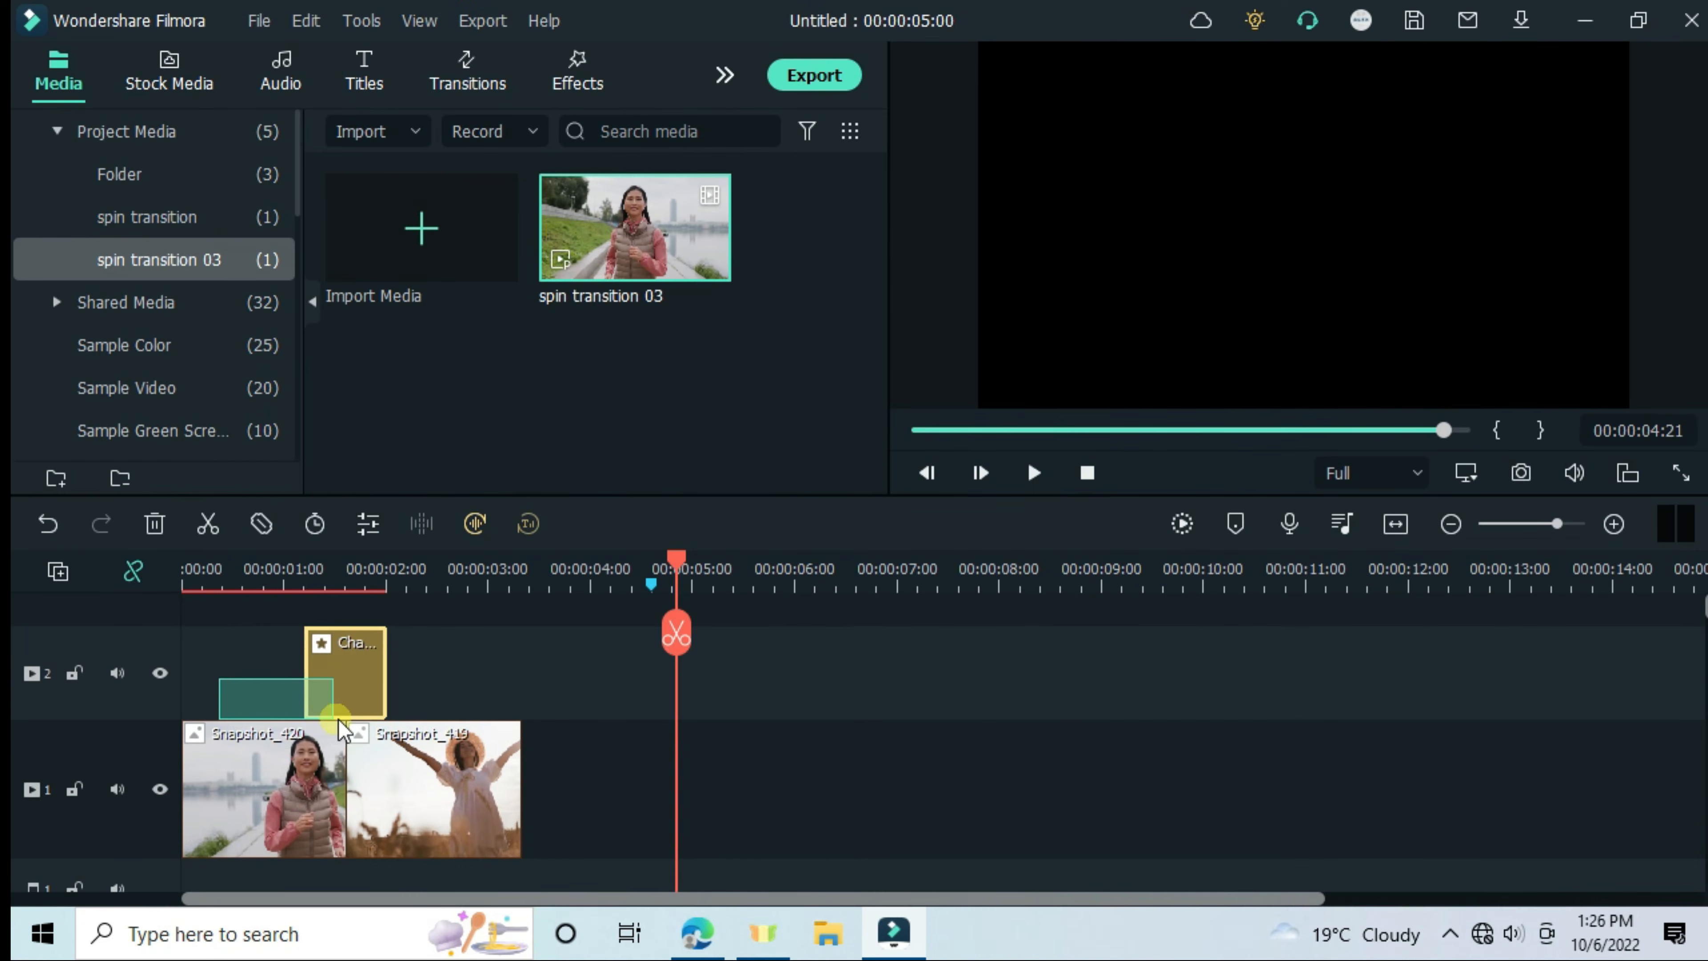
- Delete the Chaos 1 effect and both snapshot clips, and place the exported "spin transition 03" video on video track 1
drag(339, 730, 470, 804)
key(Delete)
drag(625, 242, 509, 762)
- Split the "spin transition 03" clip at 00:00:04:19, where the spin switches from the first image to the second
drag(513, 586, 888, 559)
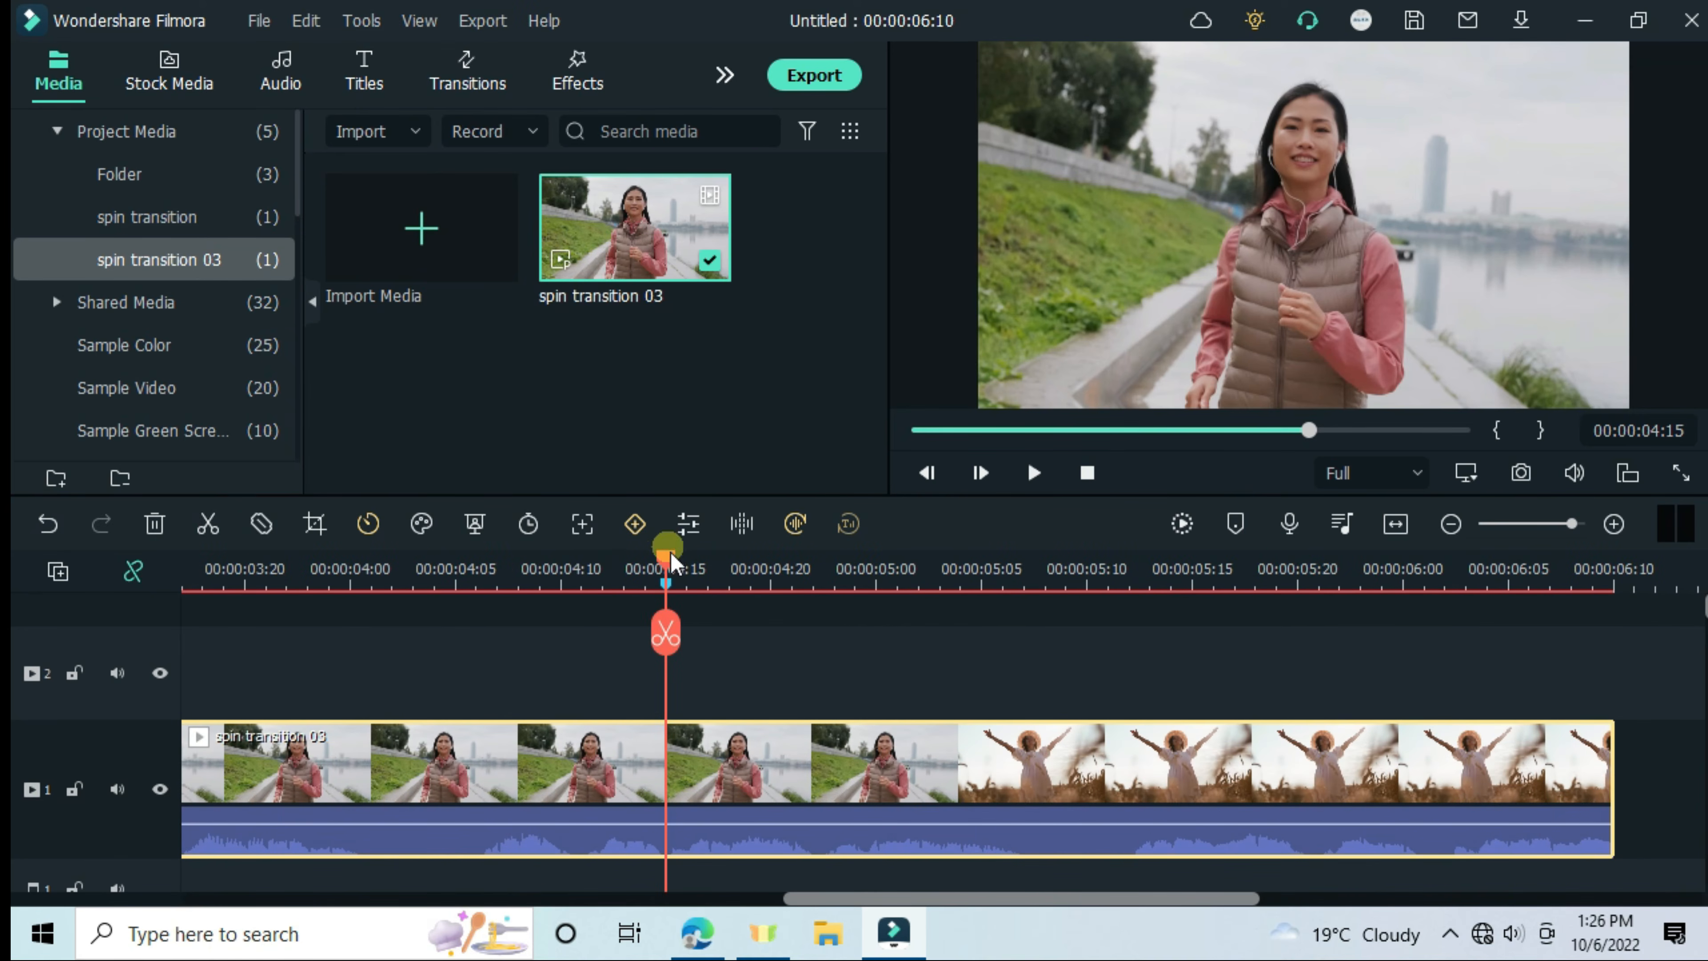
drag(670, 553, 750, 561)
click(780, 773)
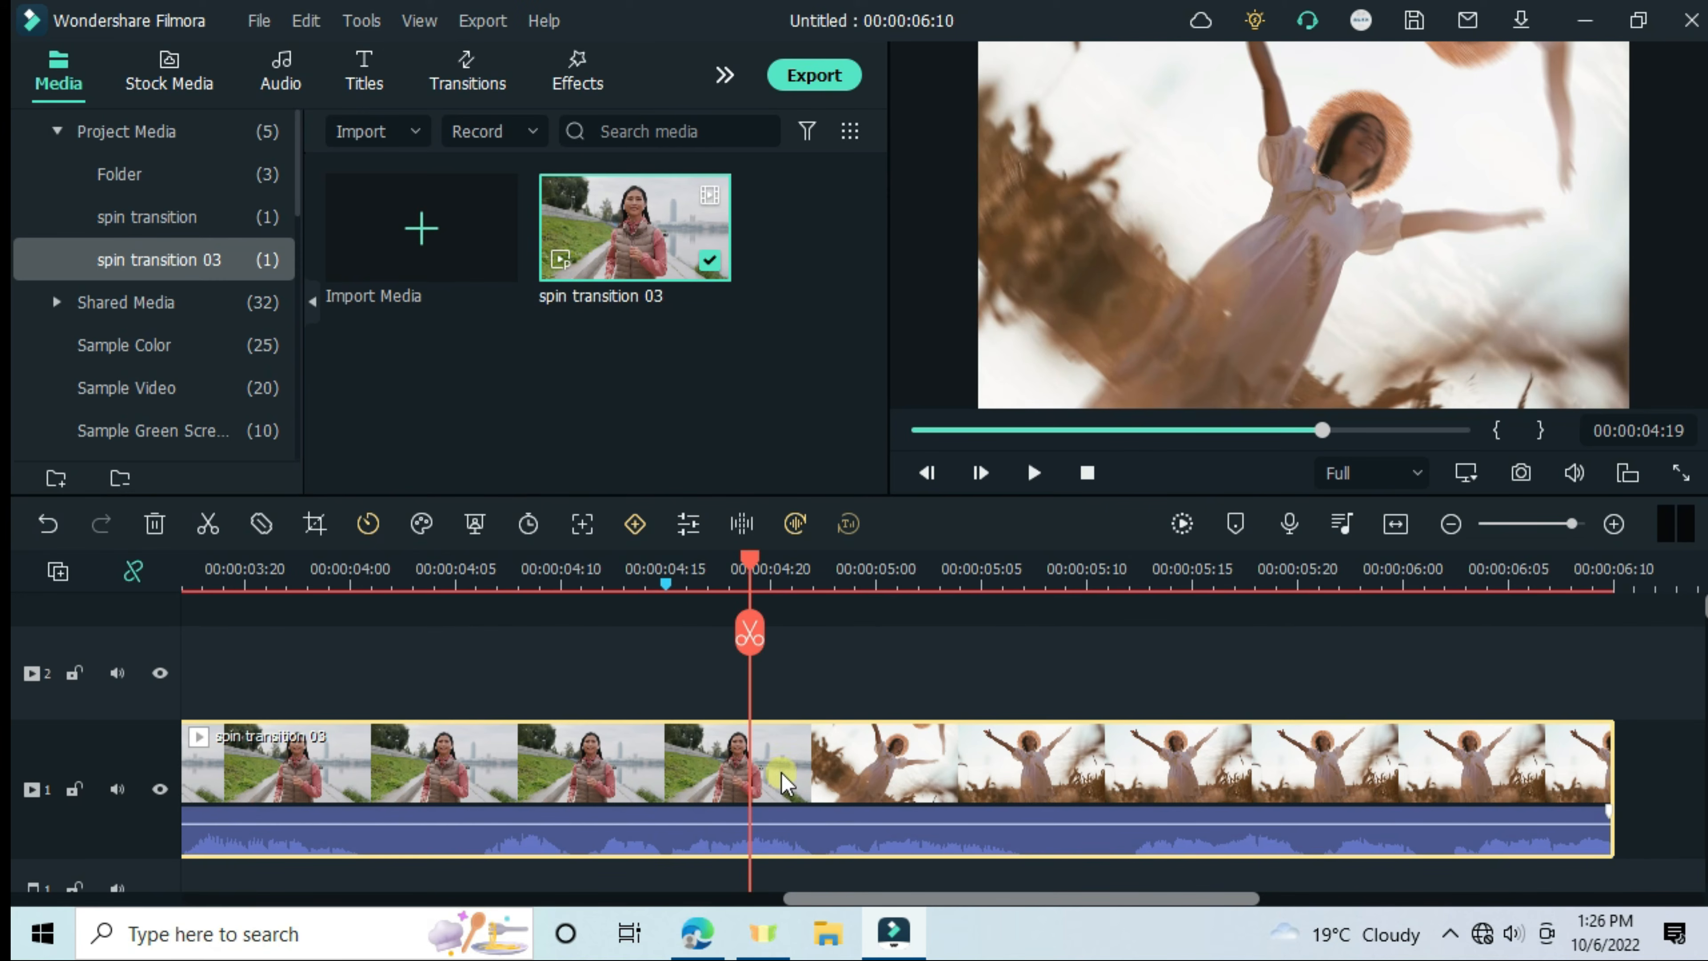
click(750, 633)
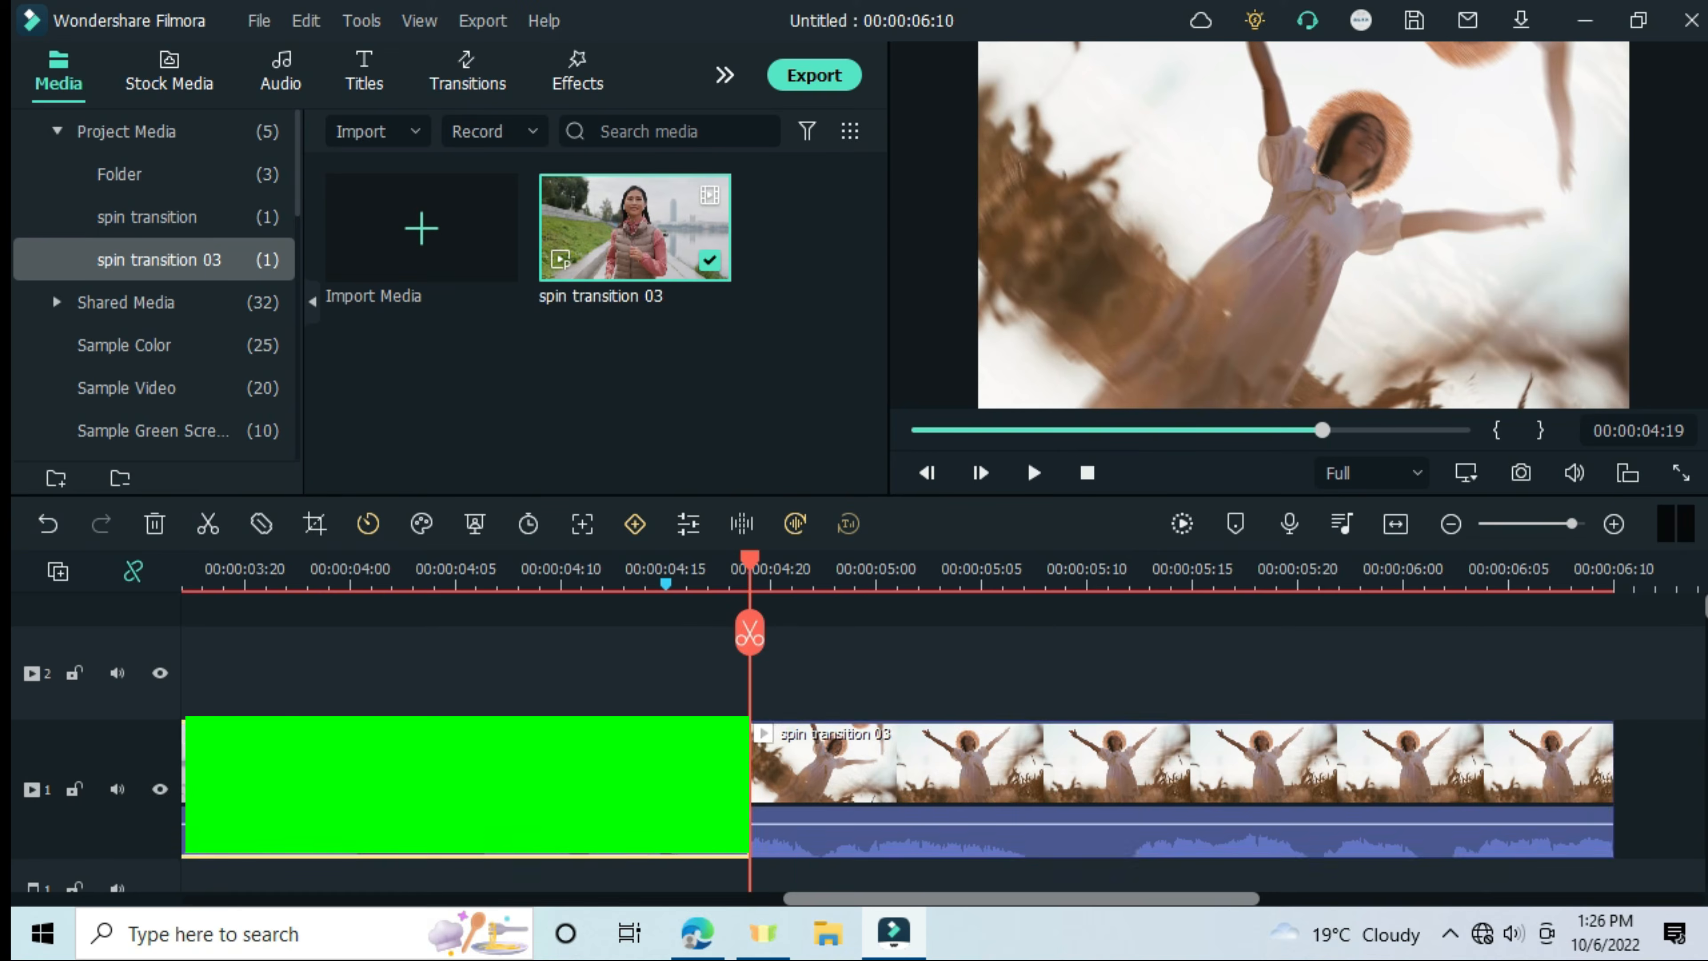
- Flip the first part of the split "spin transition 03" clip horizontally and apply the transform
click(659, 789)
double_click(659, 788)
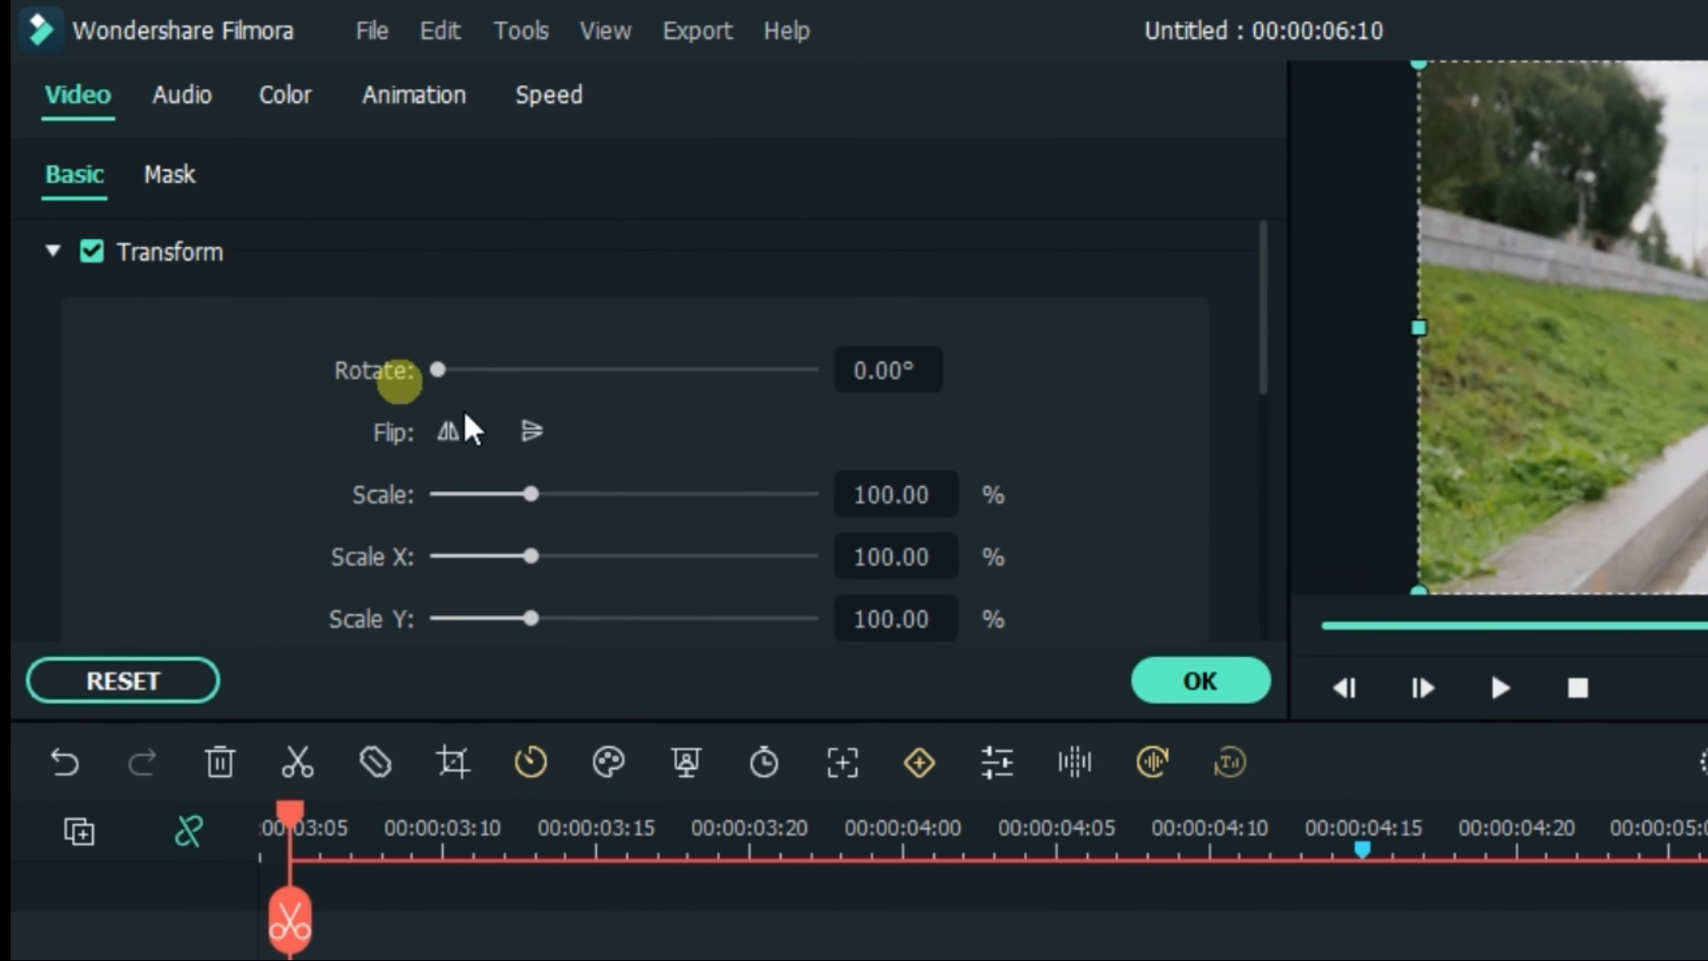
click(447, 431)
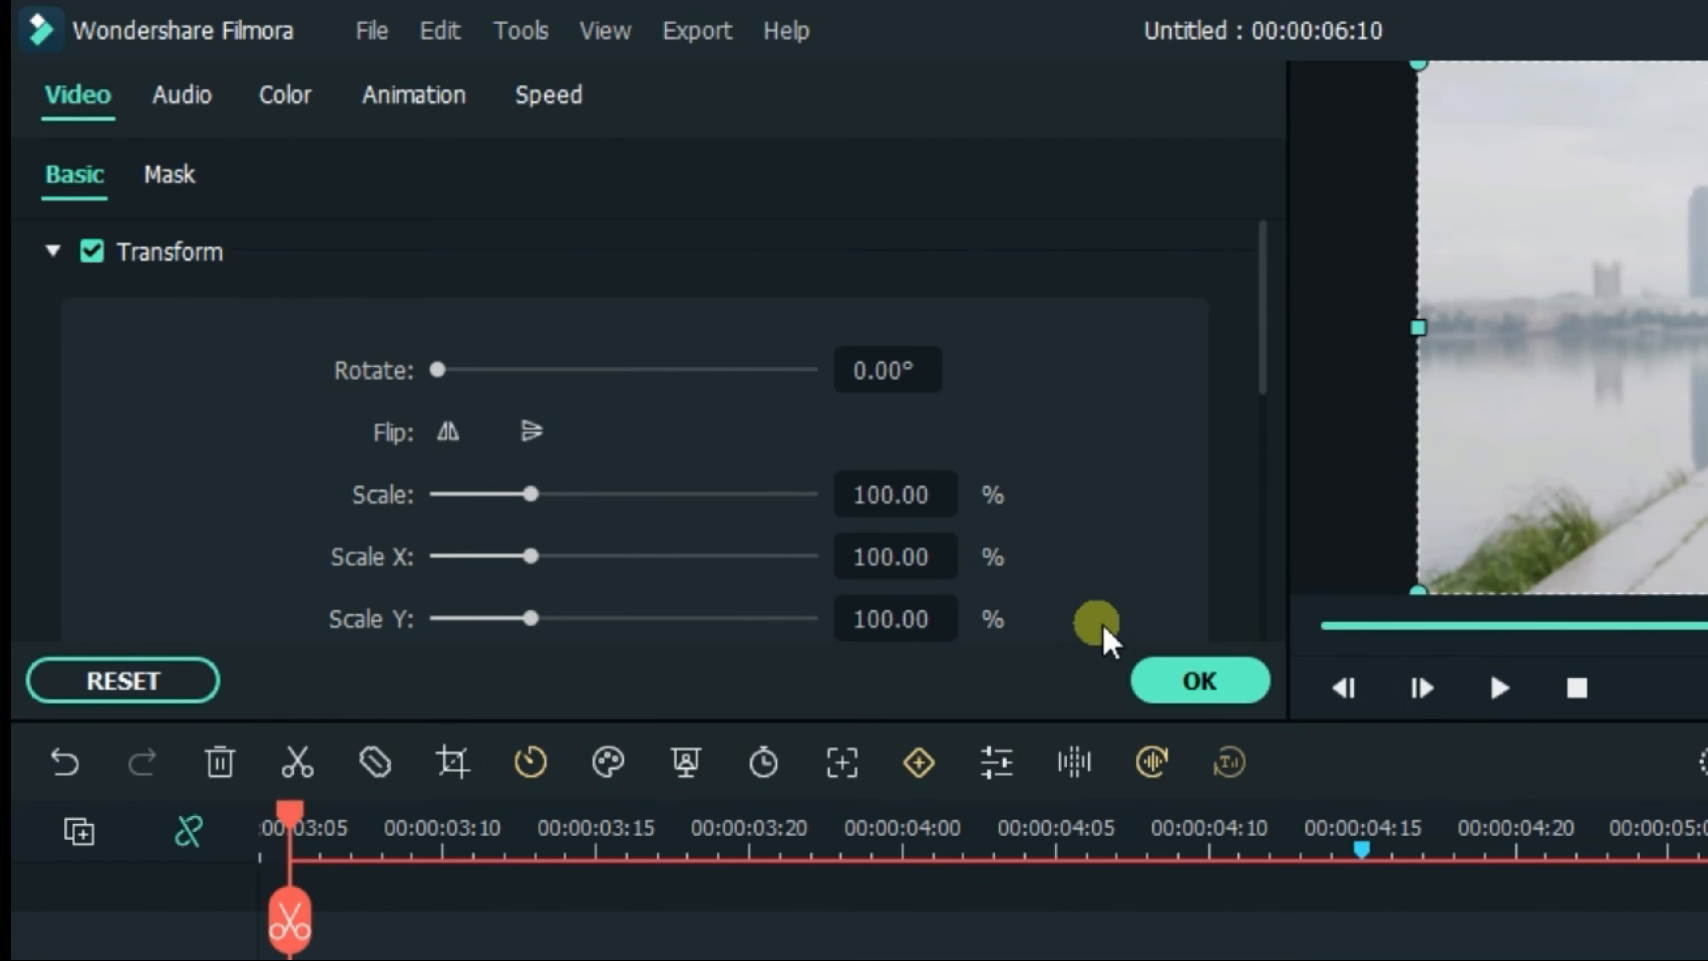
click(1193, 685)
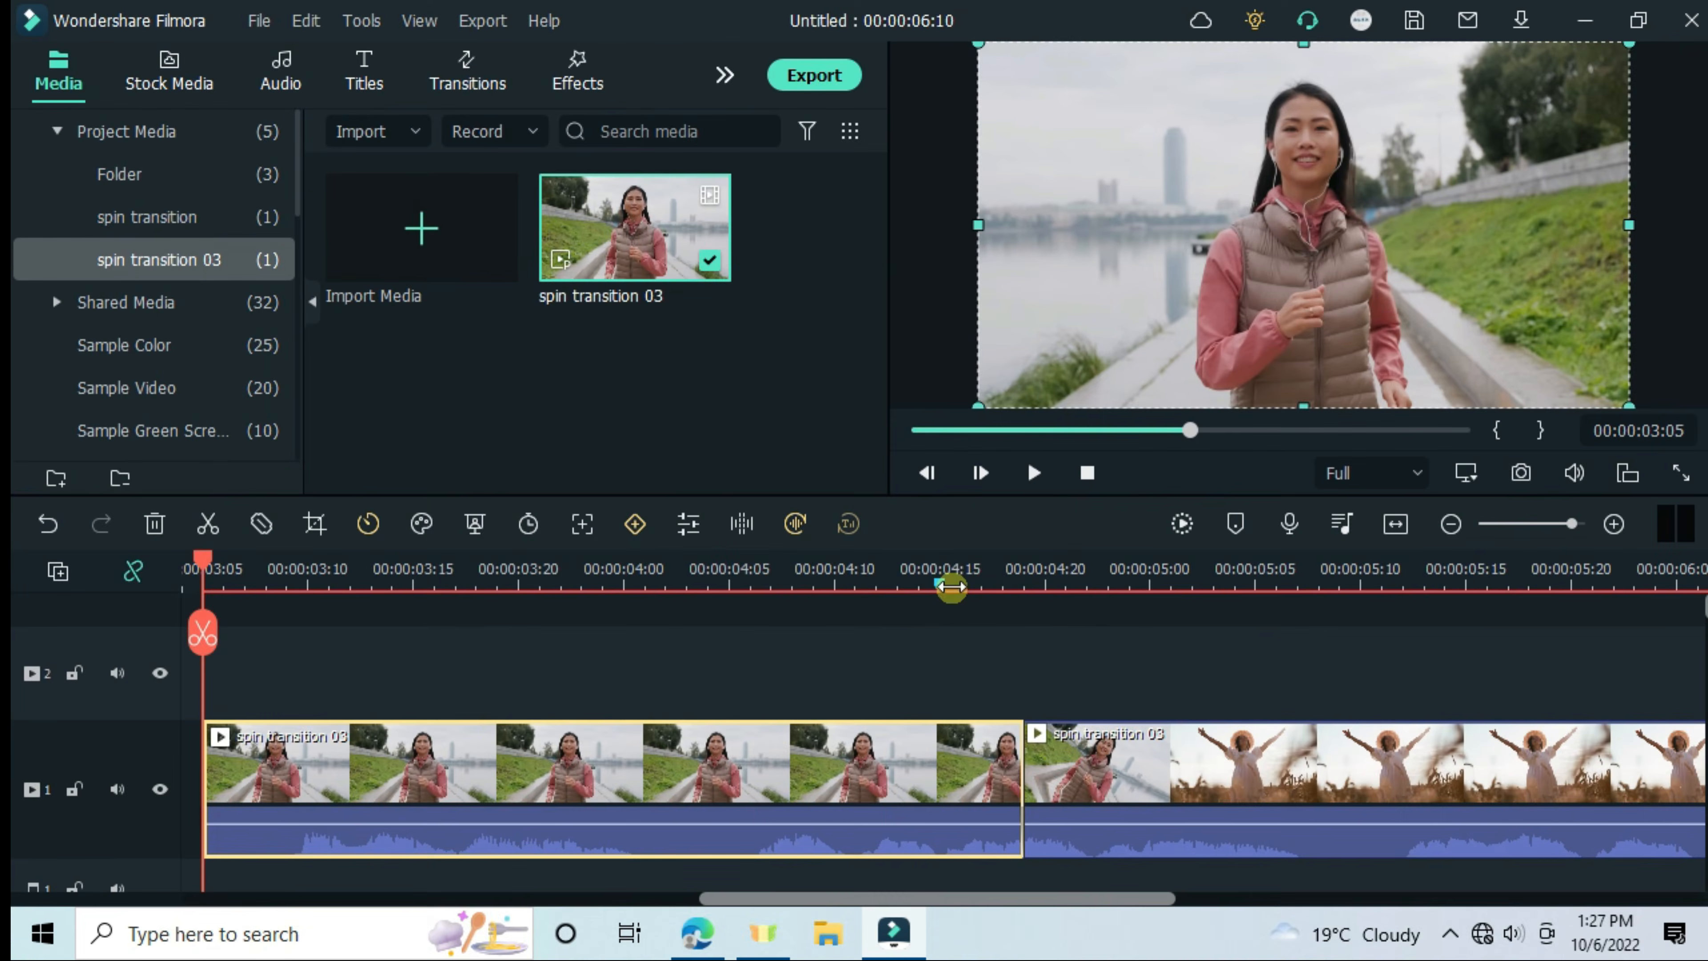
- Render a preview of the two "spin transition 03" segments for smooth playback
drag(1155, 859, 1061, 885)
drag(732, 607, 803, 588)
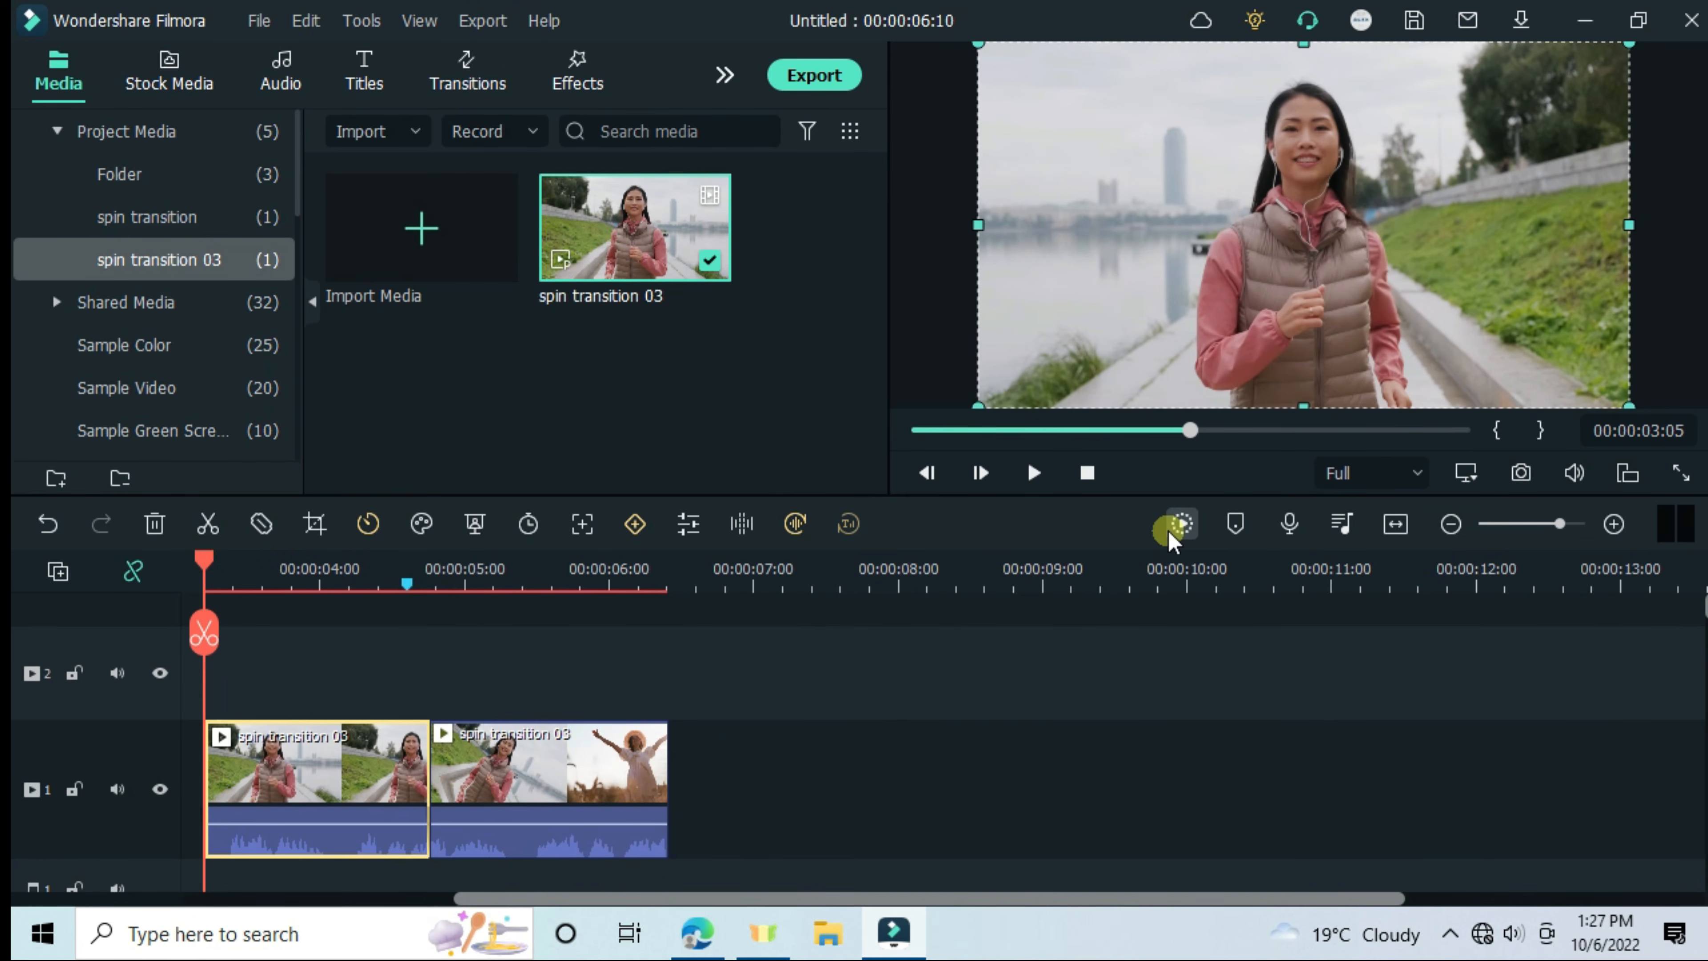
click(1175, 532)
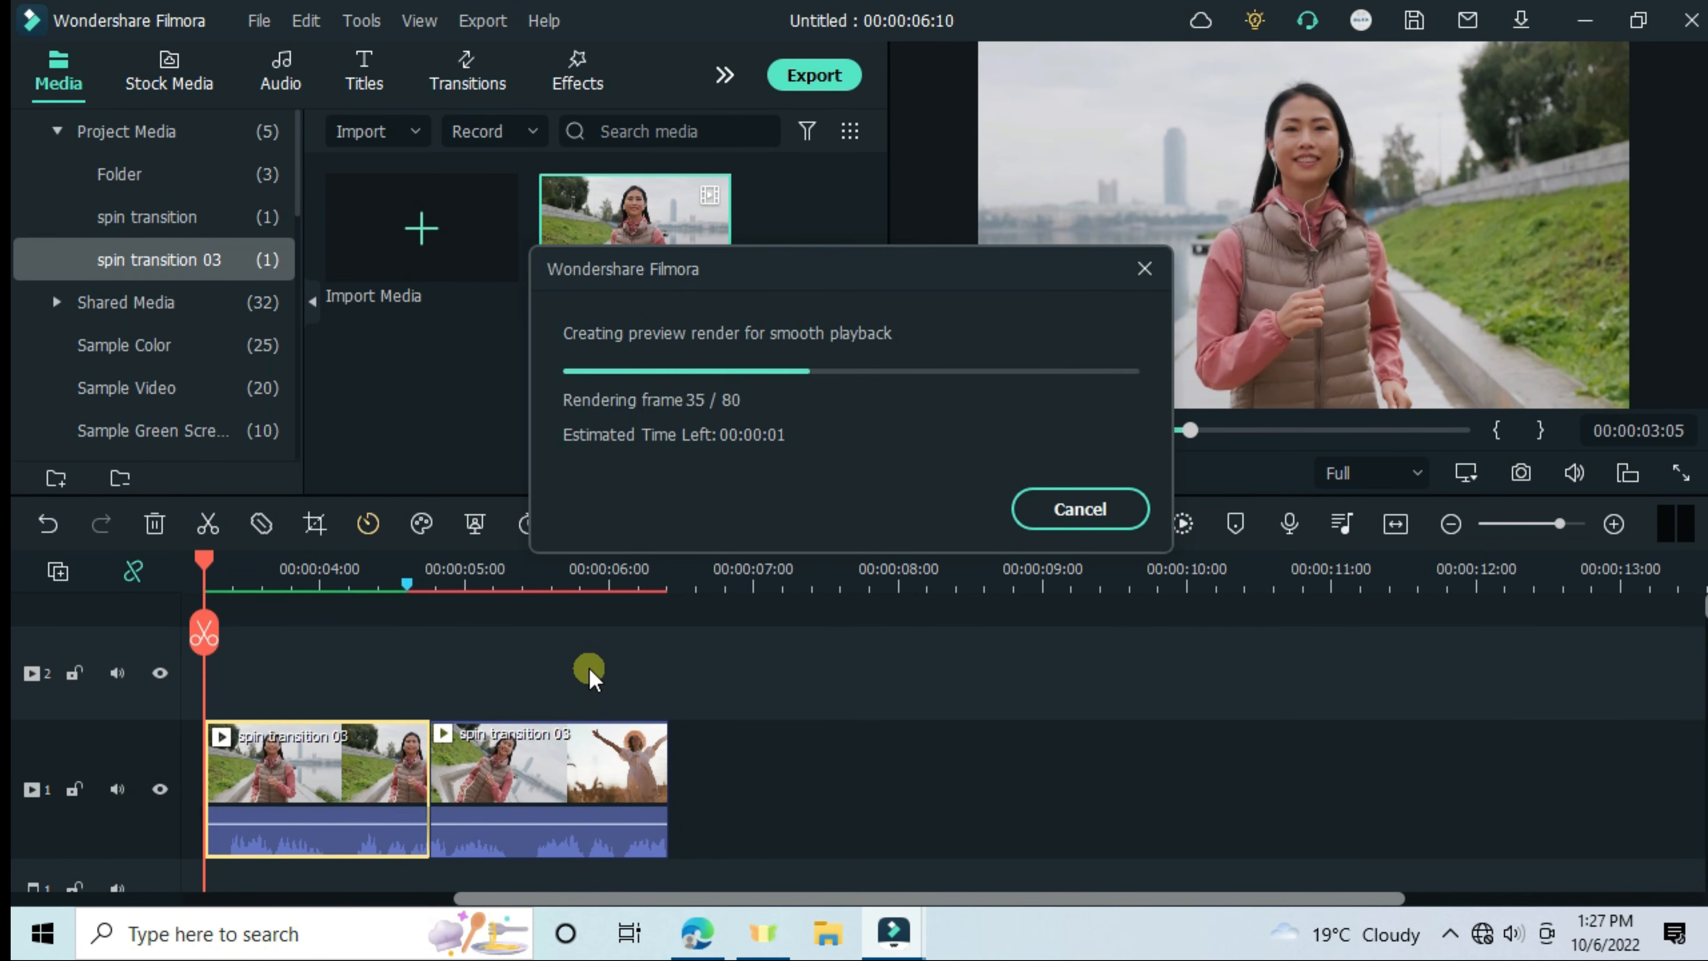
- Play back the spin transition around the cut between the two segments to check the result
click(367, 581)
key(space)
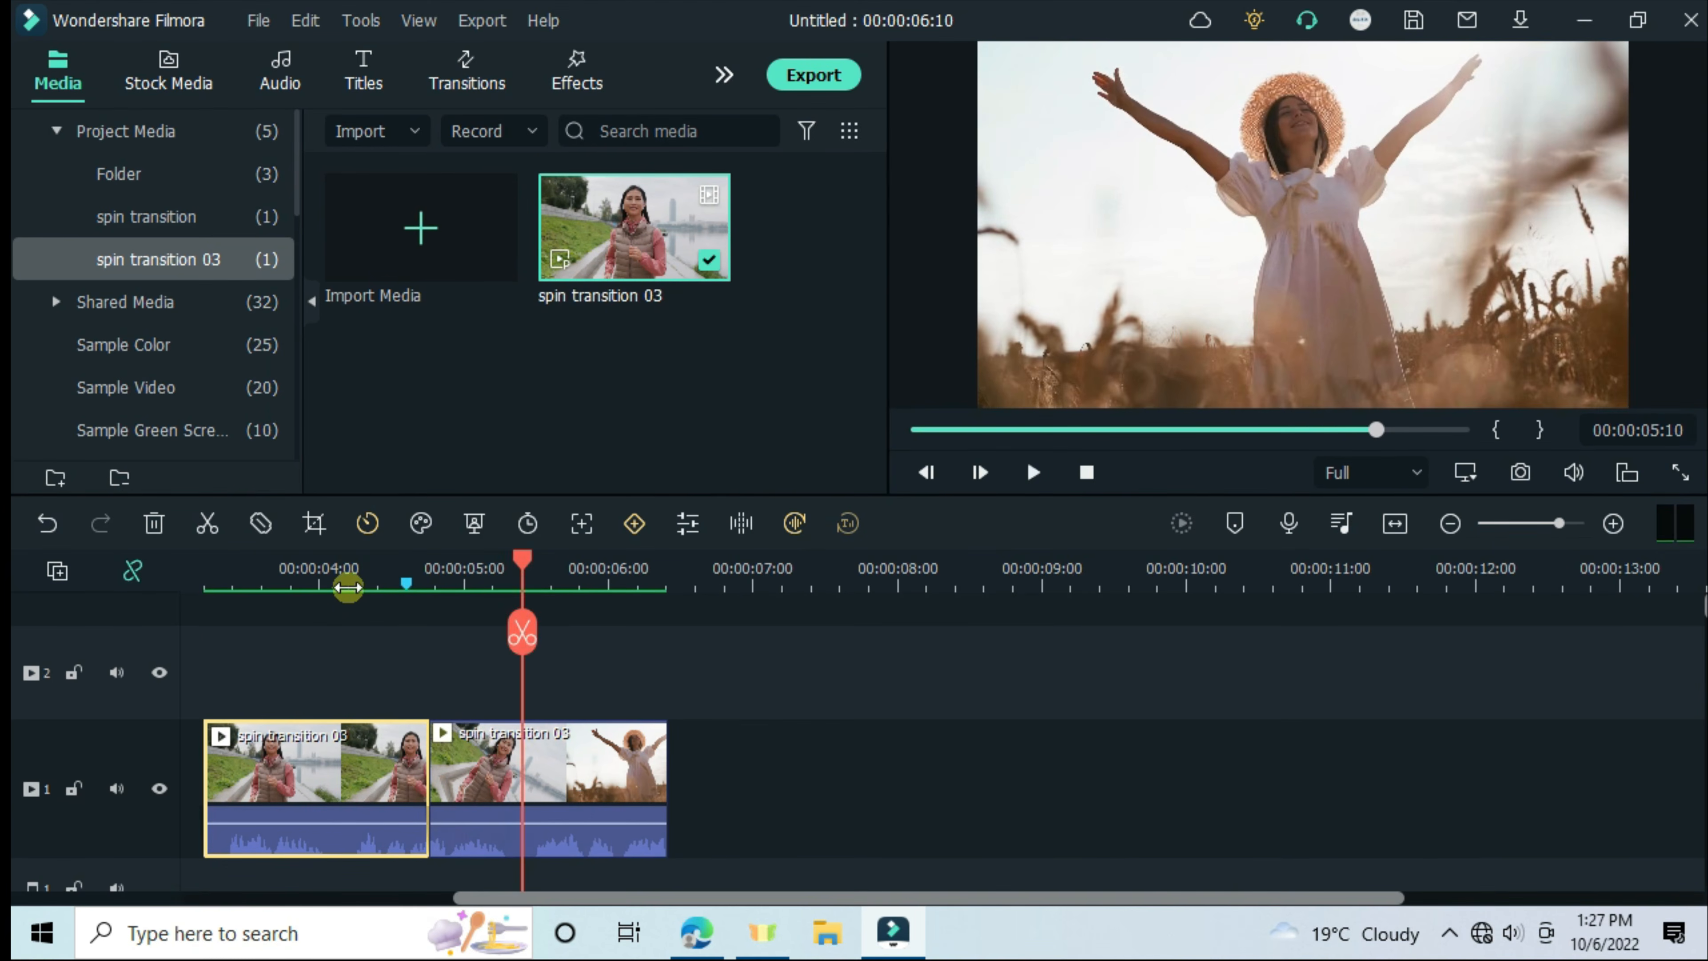
click(348, 586)
key(space)
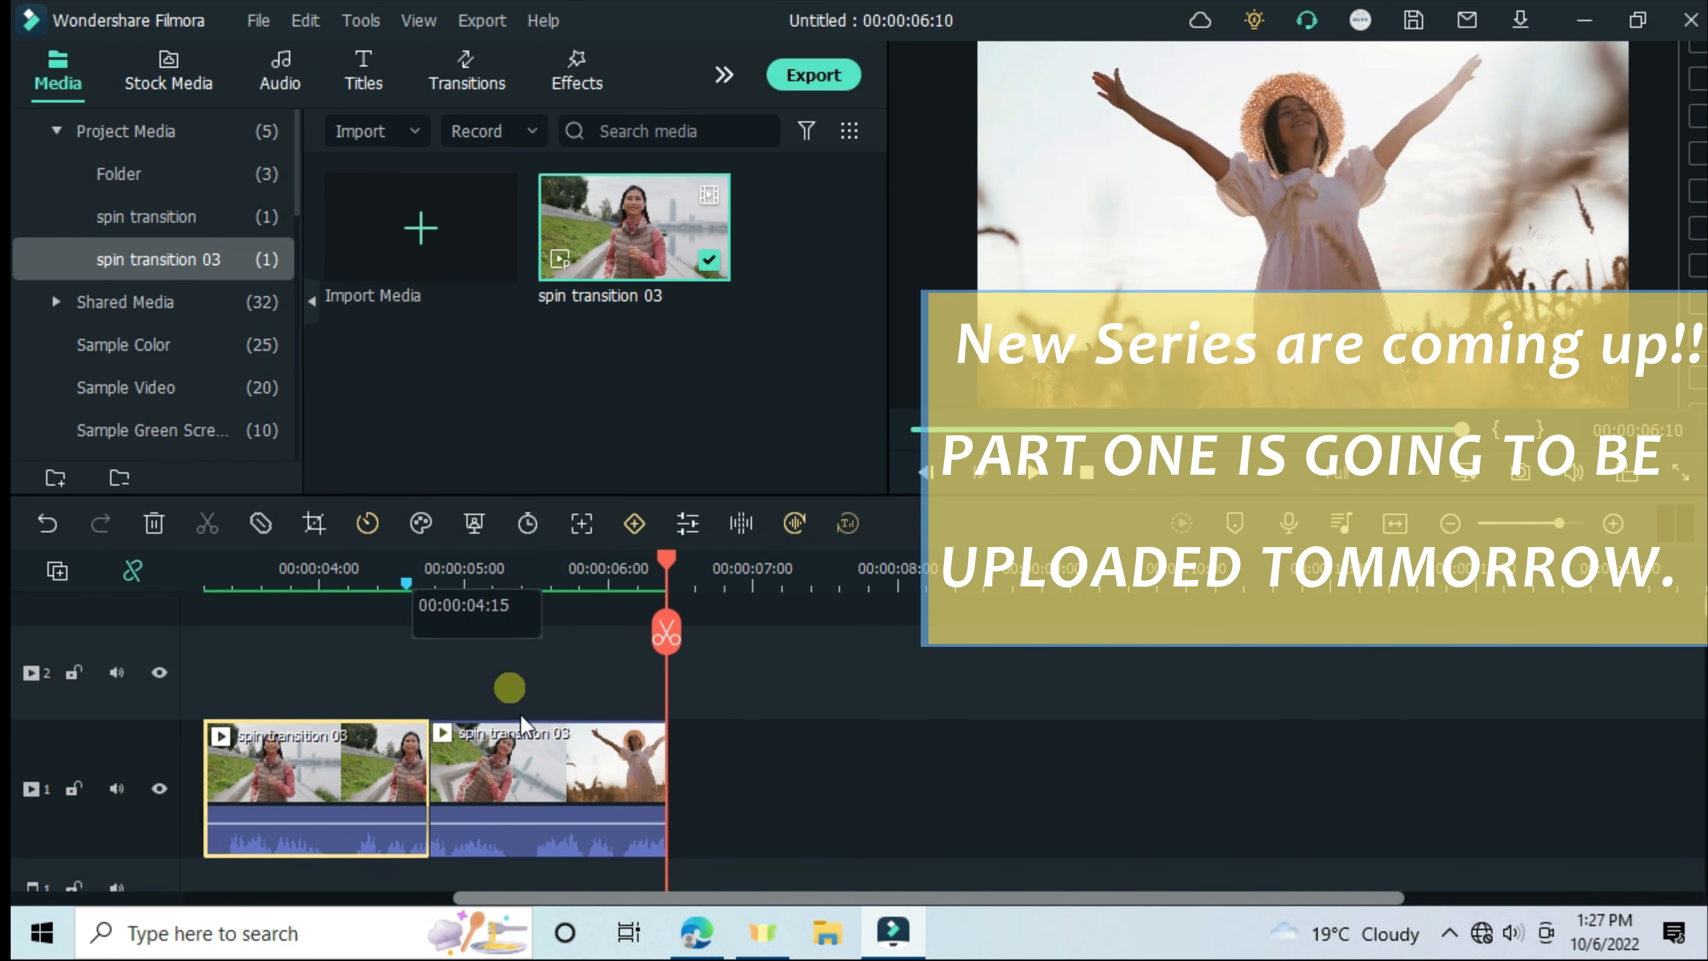
click(377, 571)
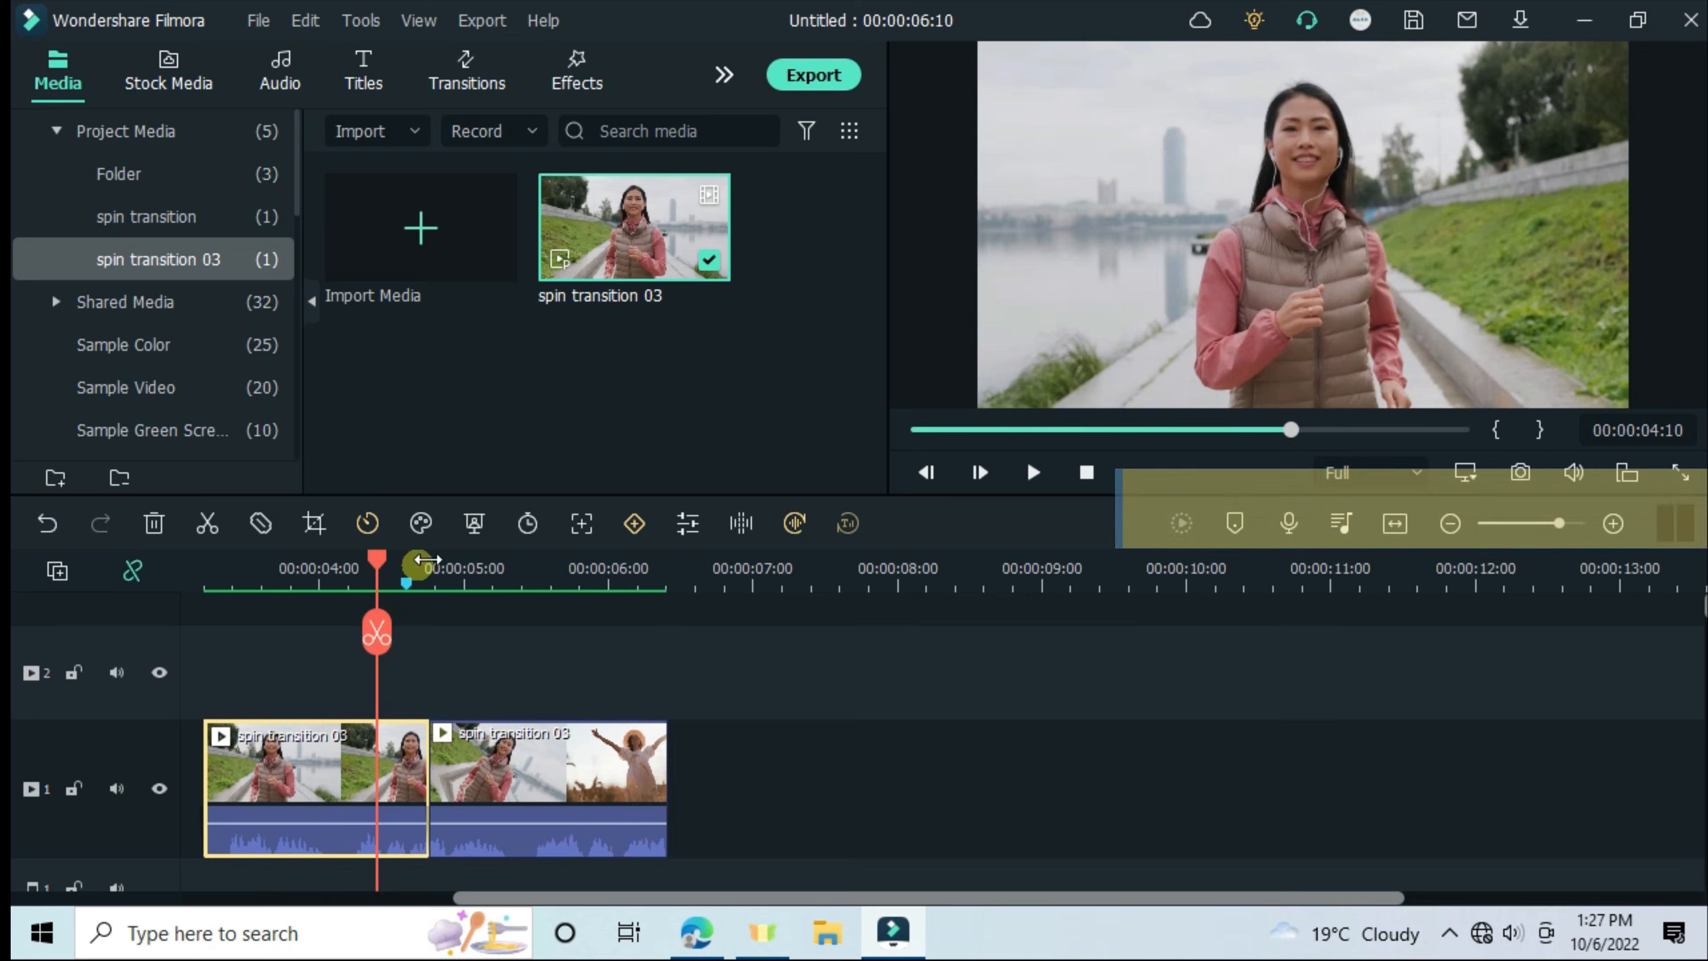